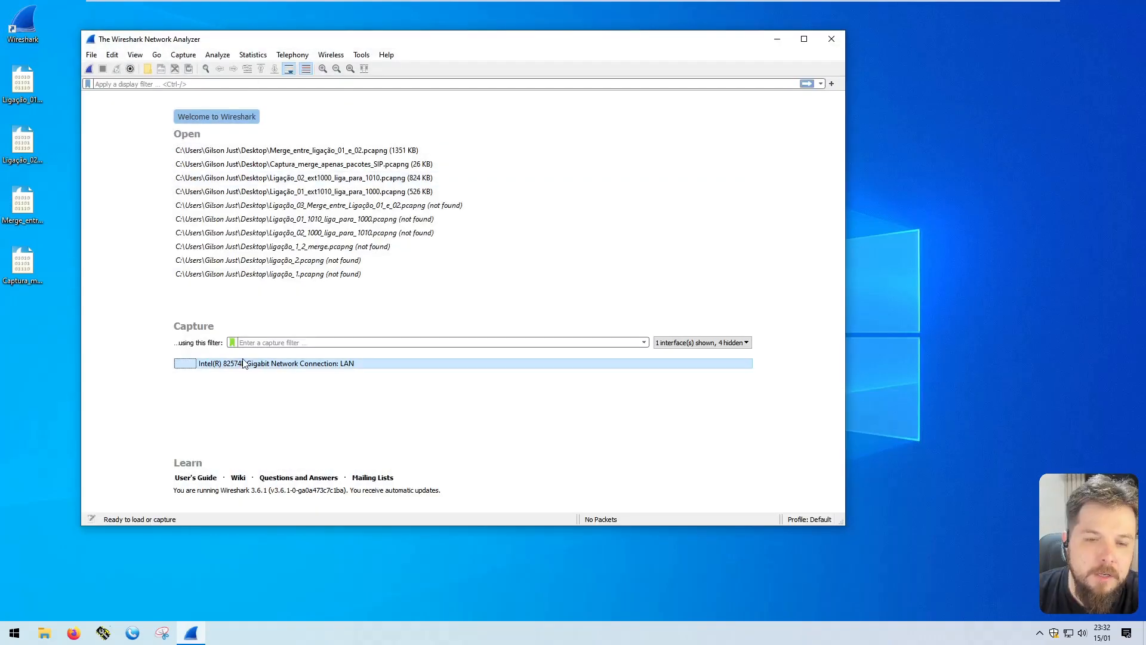
# Start a live capture on the Intel(R) 82574L Gigabit Network Connection: LAN interface
pyautogui.click(244, 364)
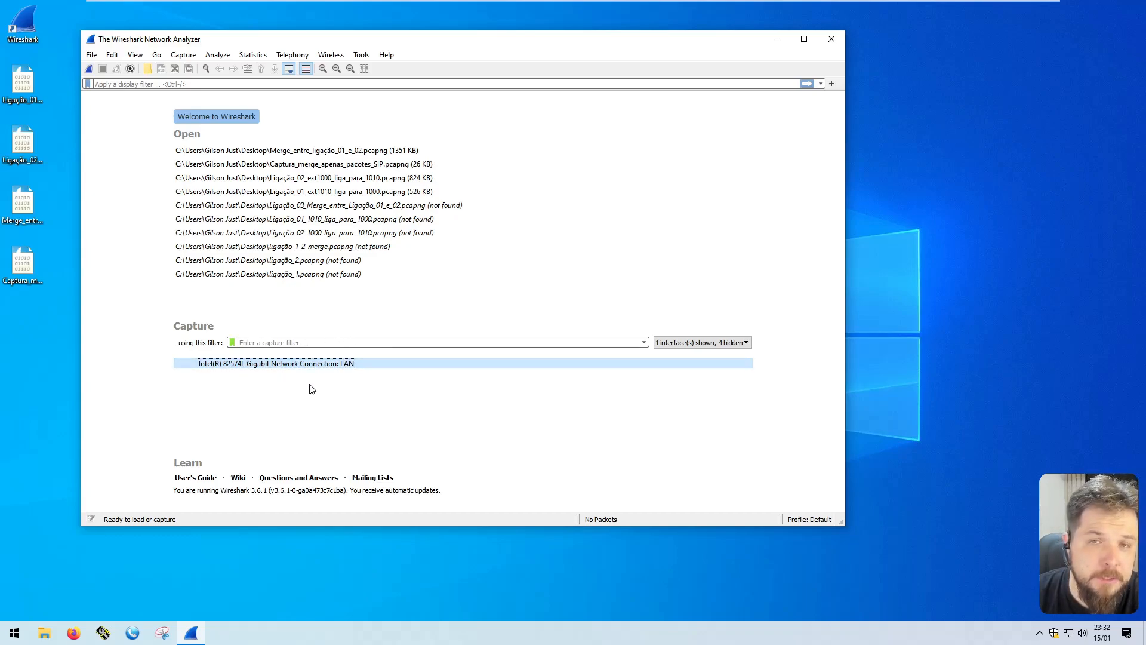
pyautogui.doubleClick(278, 365)
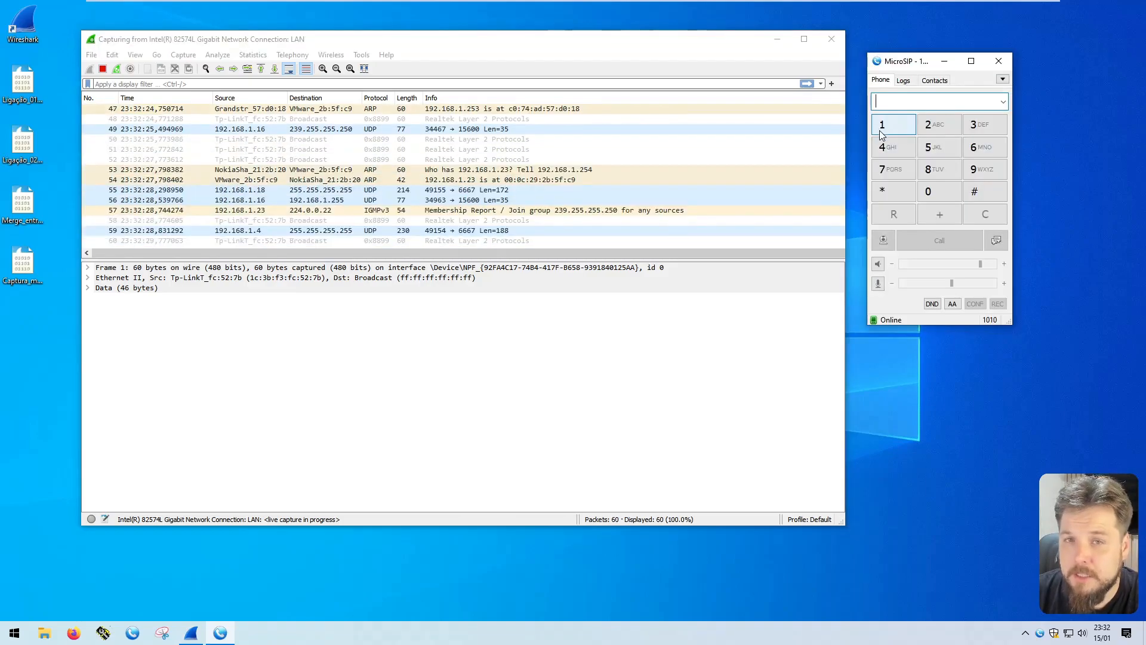
# Switch to MicroSIP, call extension 1000 and end the call once it has been connected for a few seconds
pyautogui.click(883, 129)
pyautogui.click(937, 195)
pyautogui.click(937, 194)
pyautogui.click(937, 195)
pyautogui.click(945, 239)
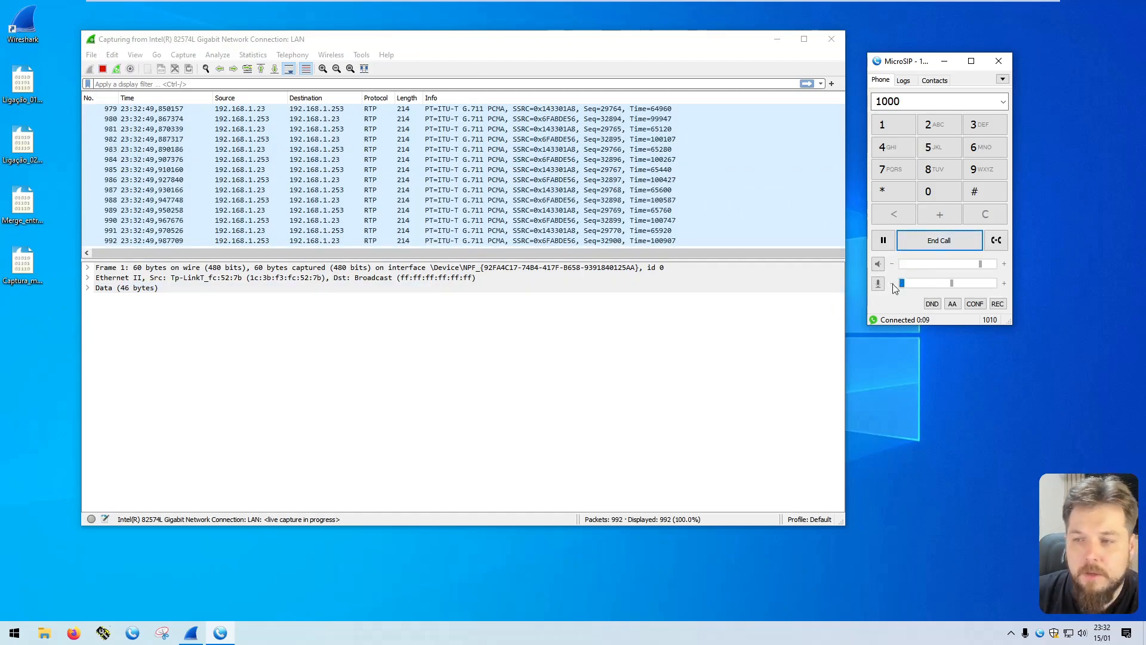
pyautogui.click(933, 241)
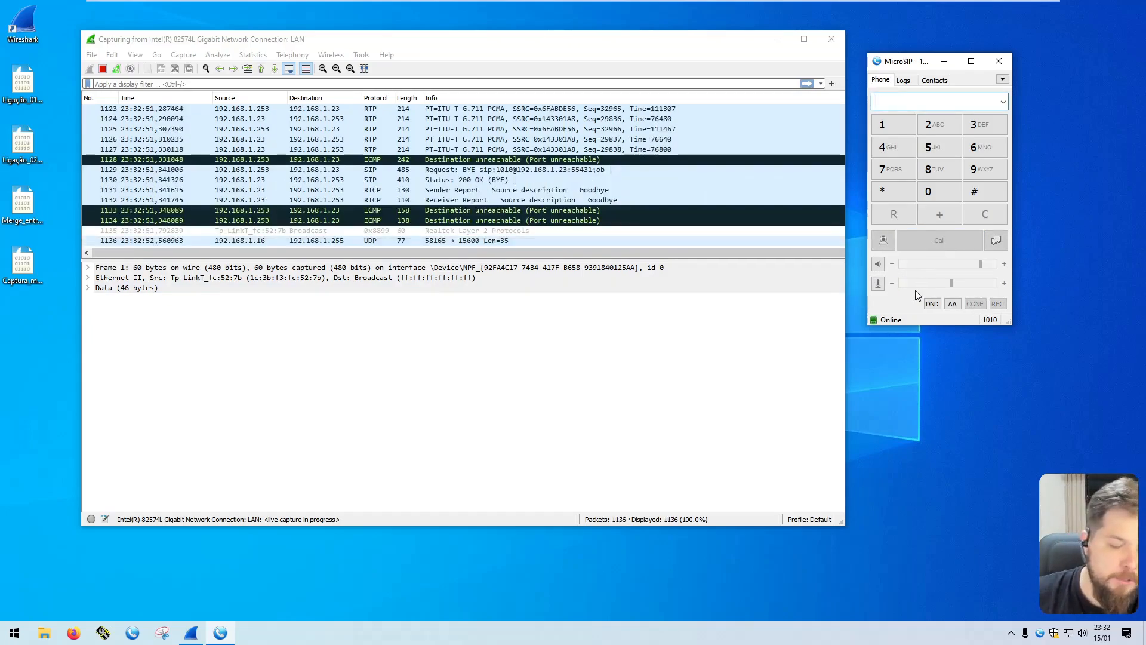
# Stop the running Wireshark capture and save it to the desktop as Ajuste_colunas_do_wireshark
pyautogui.click(103, 69)
pyautogui.click(91, 54)
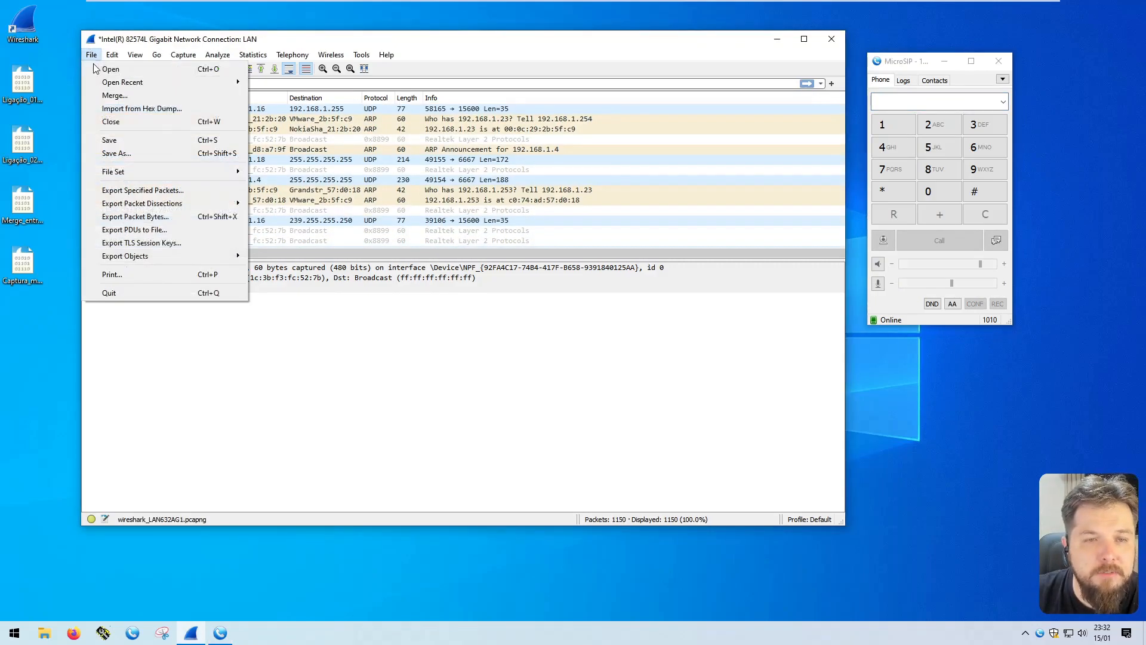
pyautogui.click(136, 148)
pyautogui.write('Ajuste_colunas_do_wireshark')
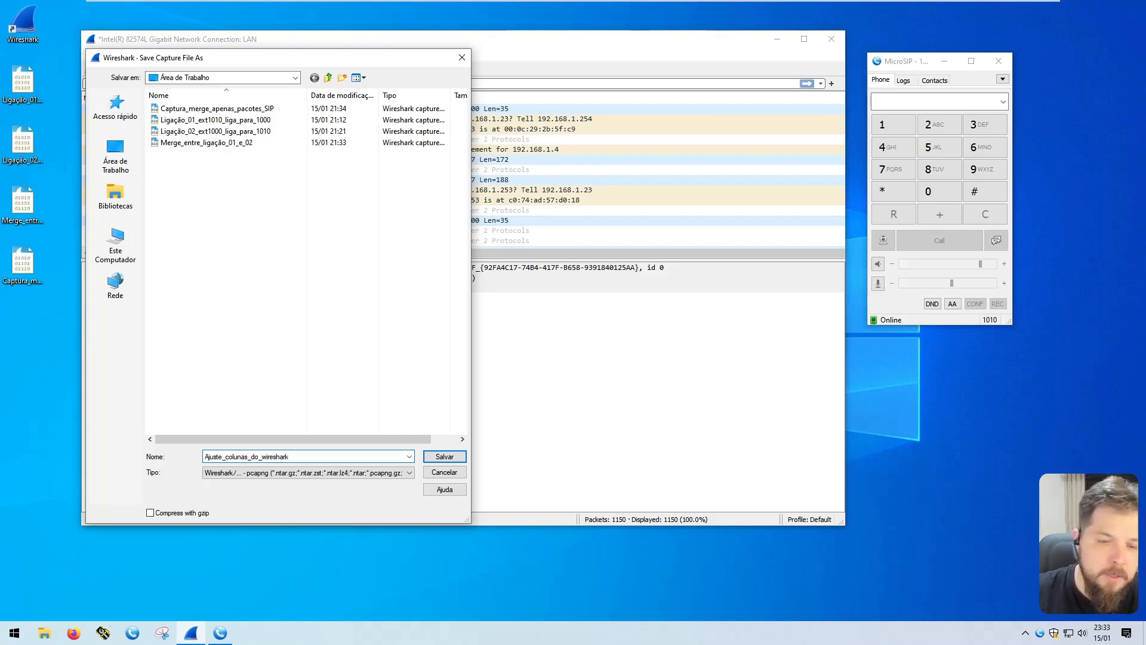
pyautogui.click(445, 456)
pyautogui.click(32, 361)
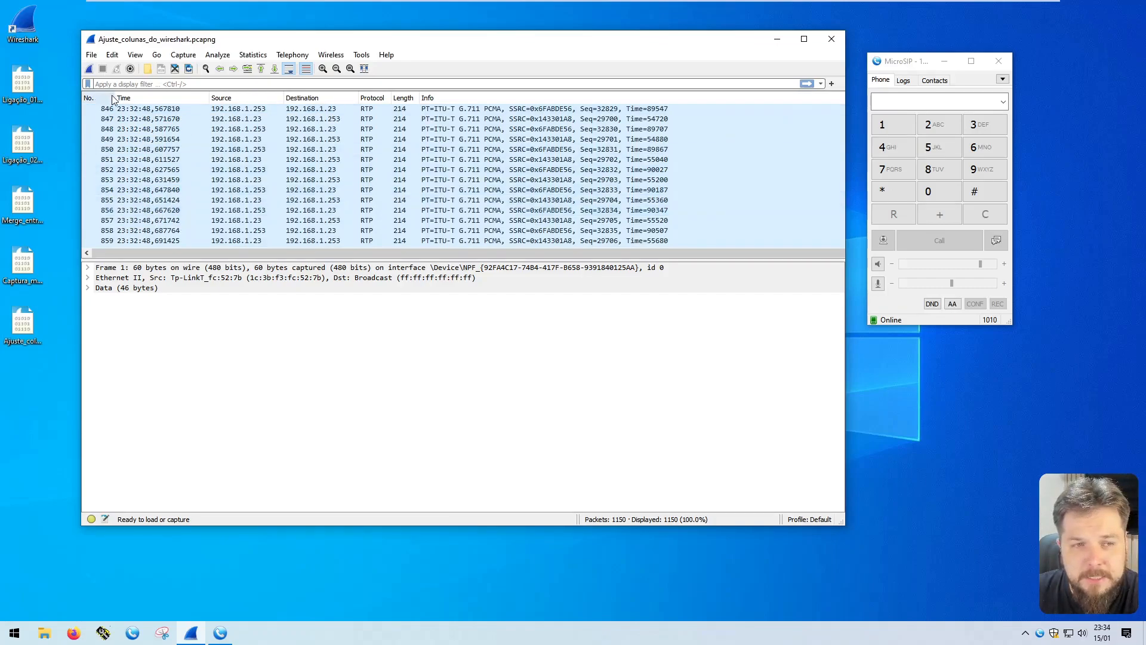
# Examine the number, protocol, length and info columns across several RTP packets in the packet list
pyautogui.click(99, 149)
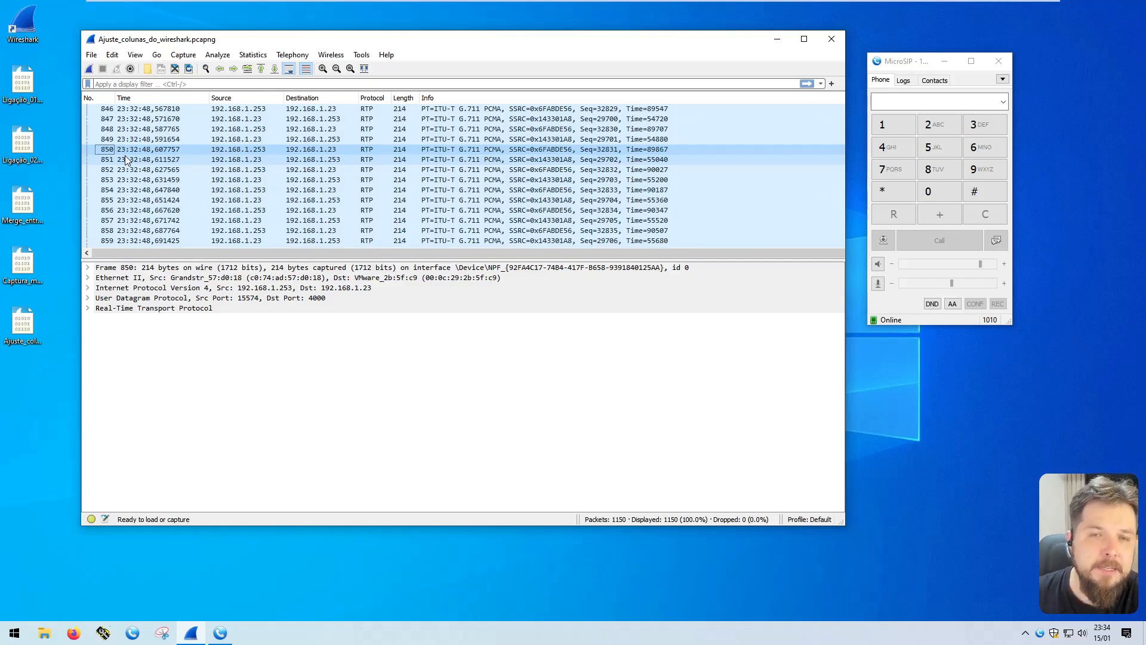
pyautogui.scroll(20, 125, 155)
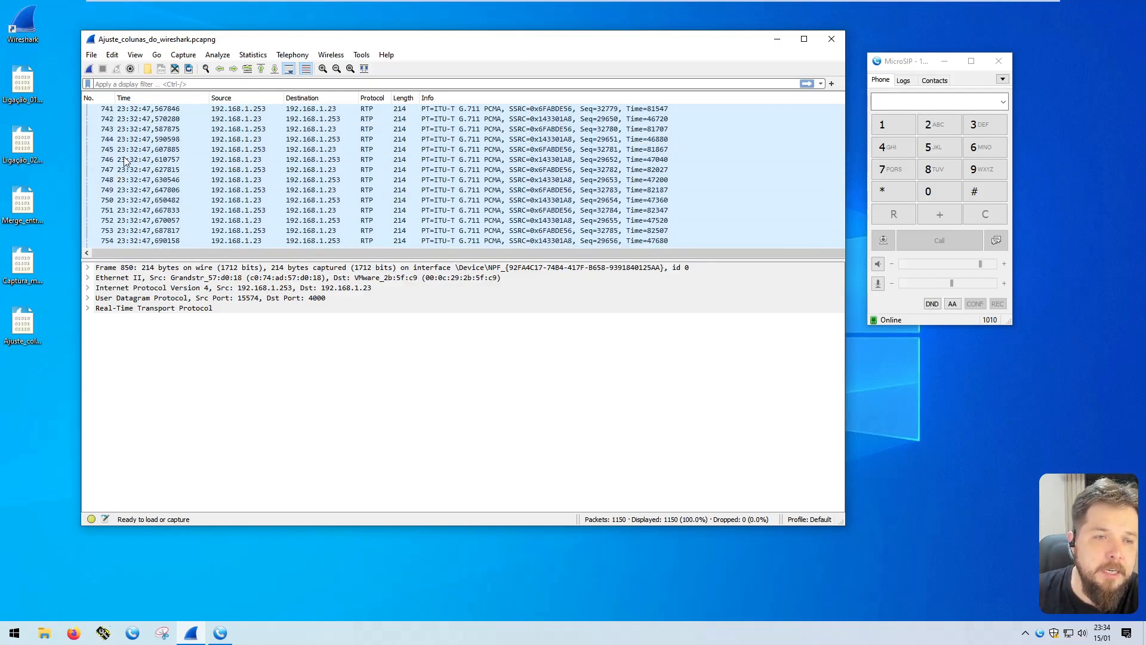
pyautogui.scroll(-1, 111, 197)
pyautogui.click(111, 180)
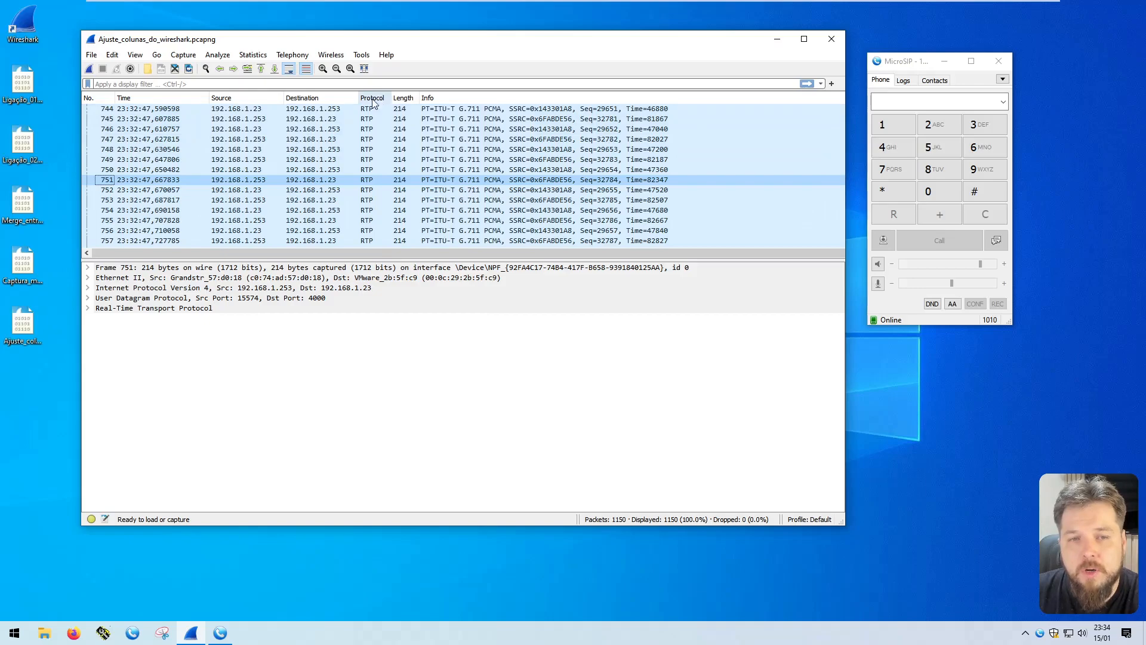
pyautogui.click(367, 180)
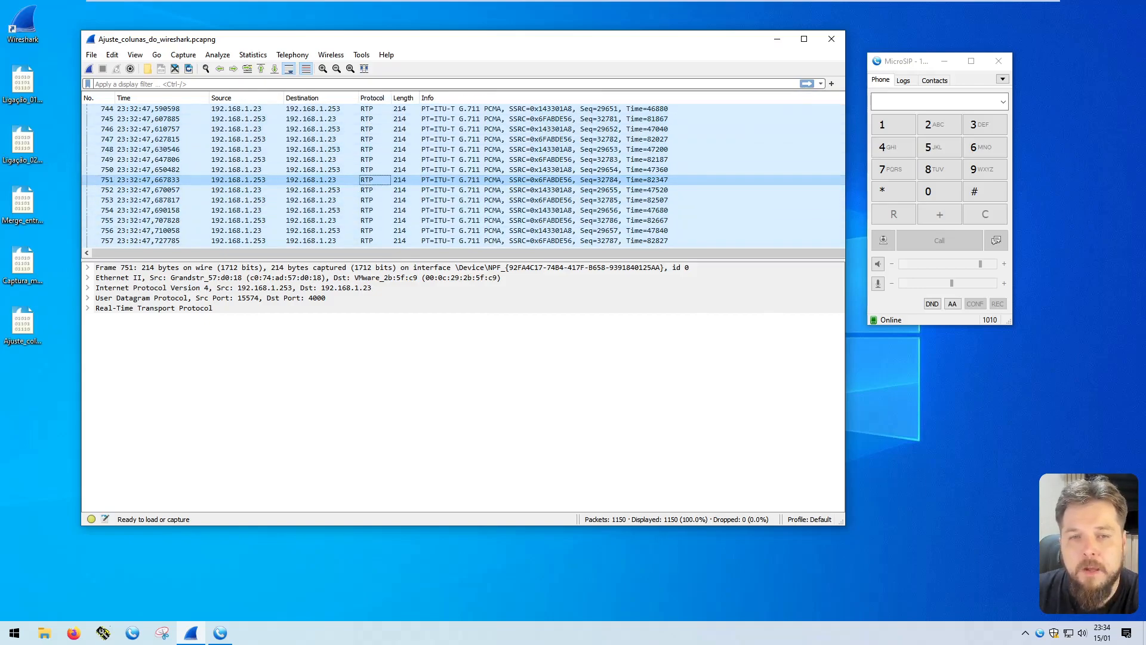
pyautogui.click(404, 119)
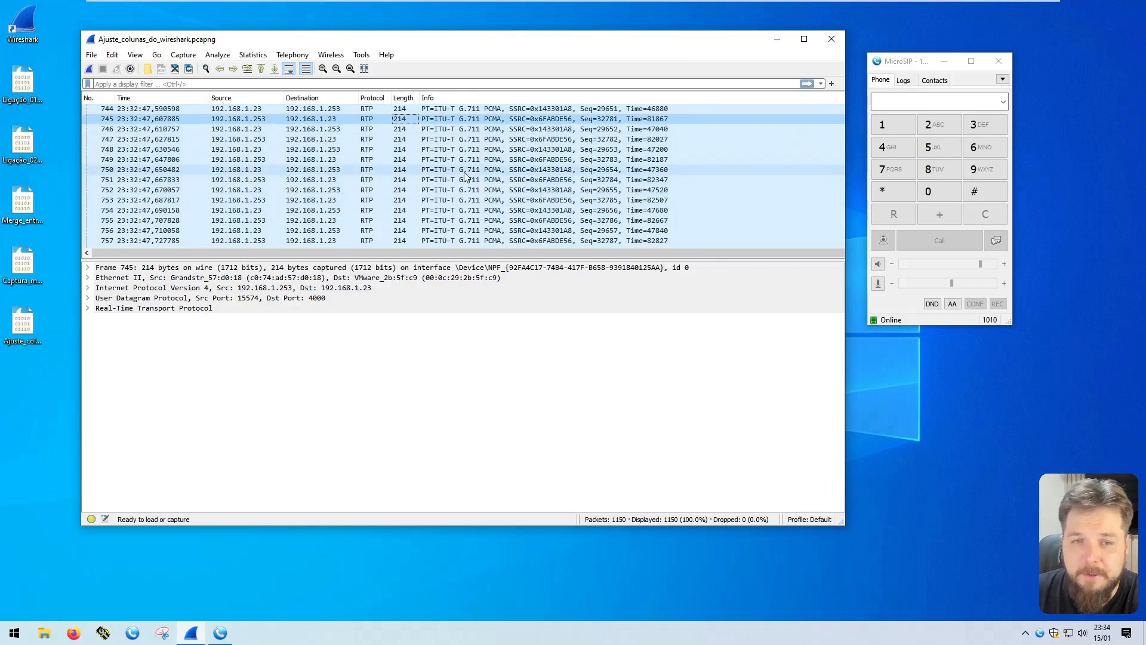
pyautogui.click(484, 121)
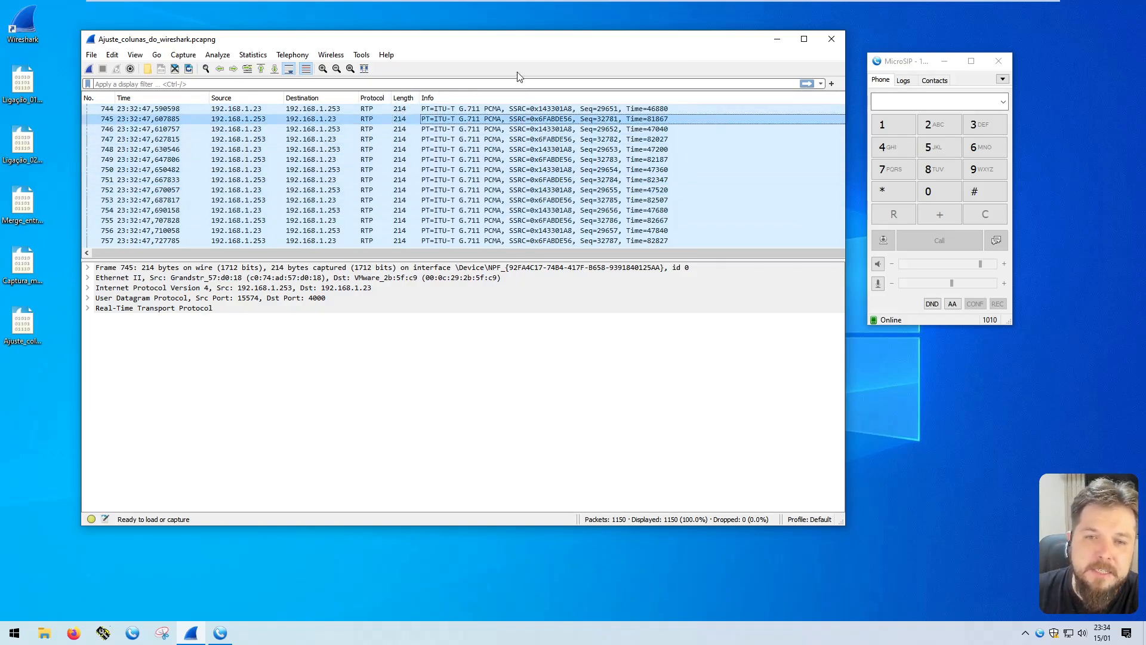
pyautogui.click(484, 130)
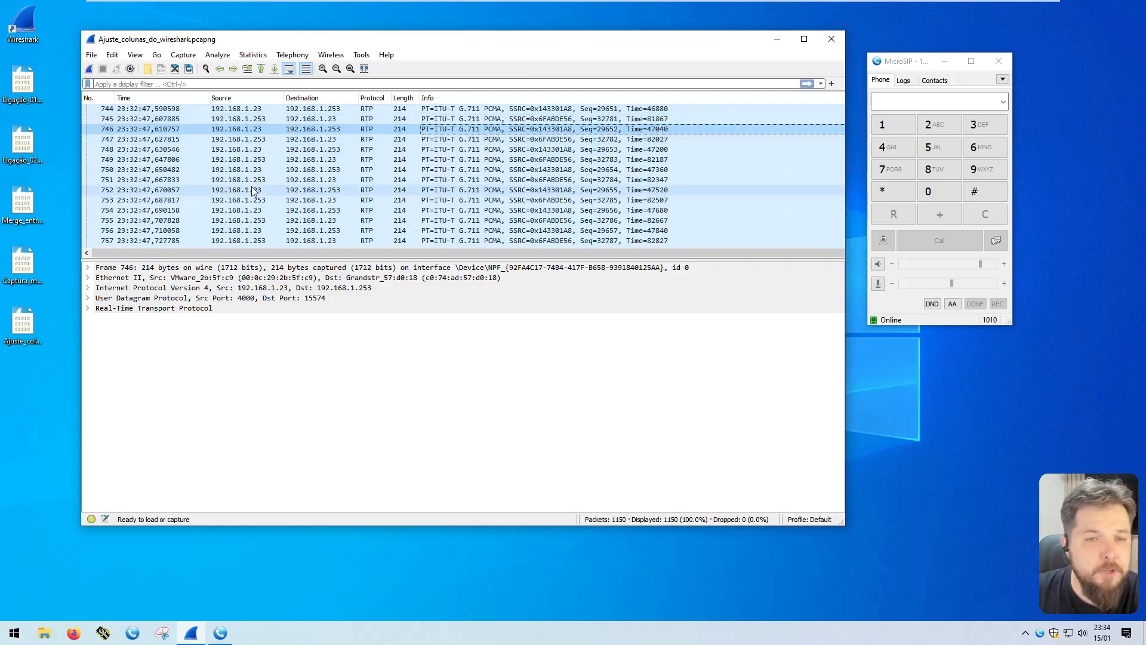
pyautogui.scroll(20, 253, 191)
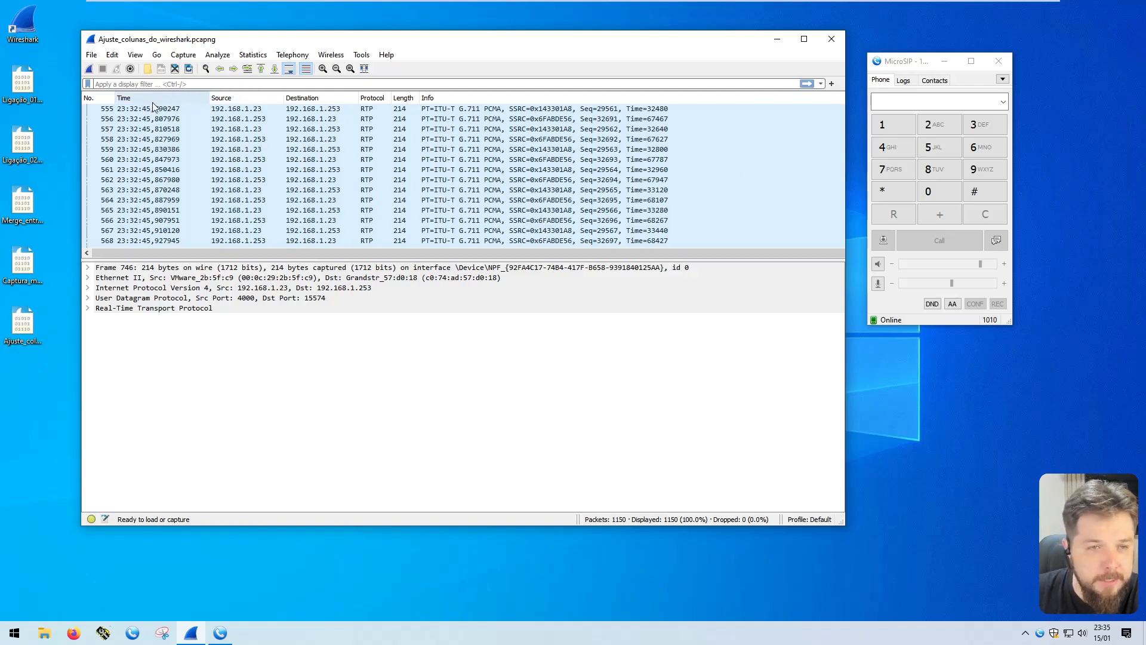
# Add a new column titled Source Port in the column preferences and widen the title field to show the full names
pyautogui.rightClick(267, 103)
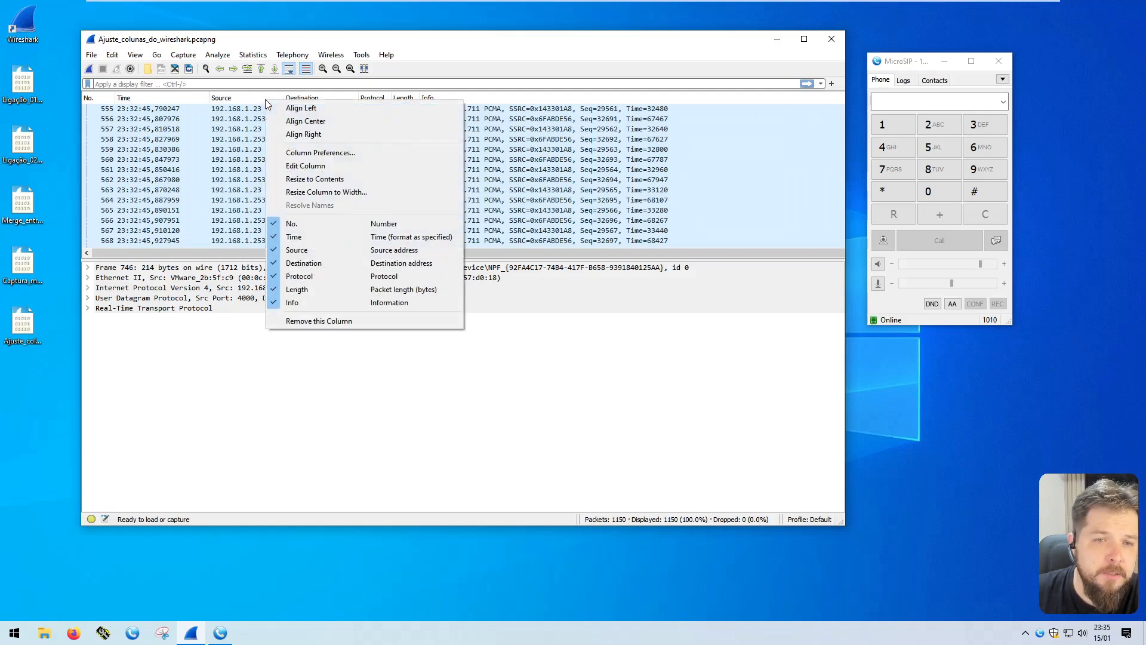
pyautogui.click(346, 152)
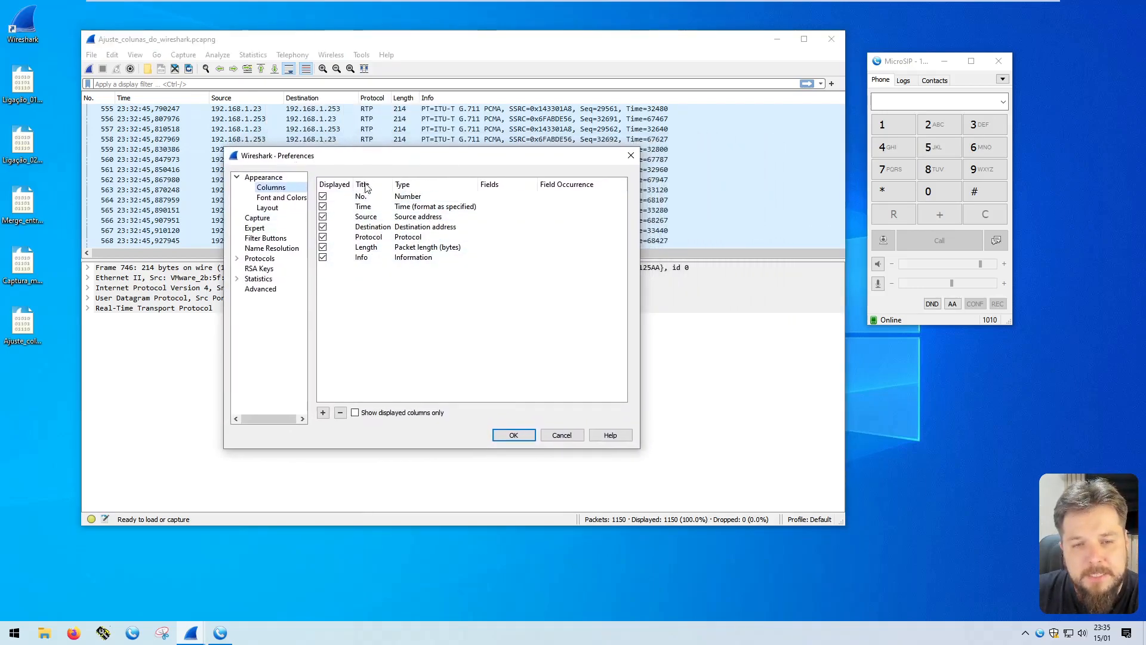
pyautogui.click(365, 196)
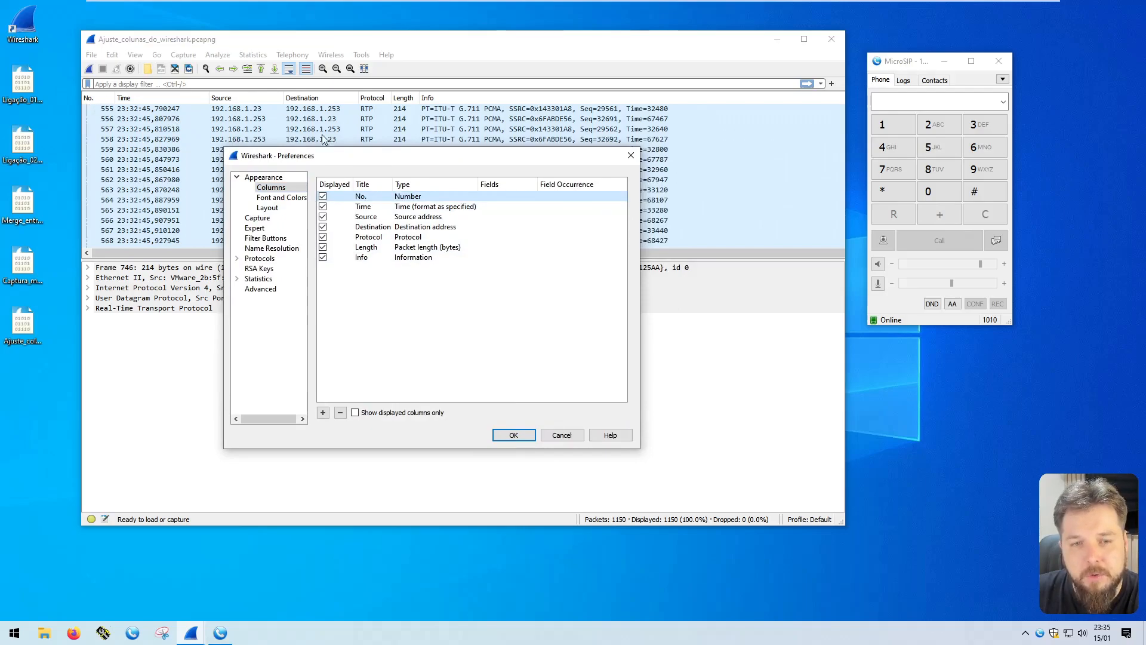
pyautogui.click(363, 207)
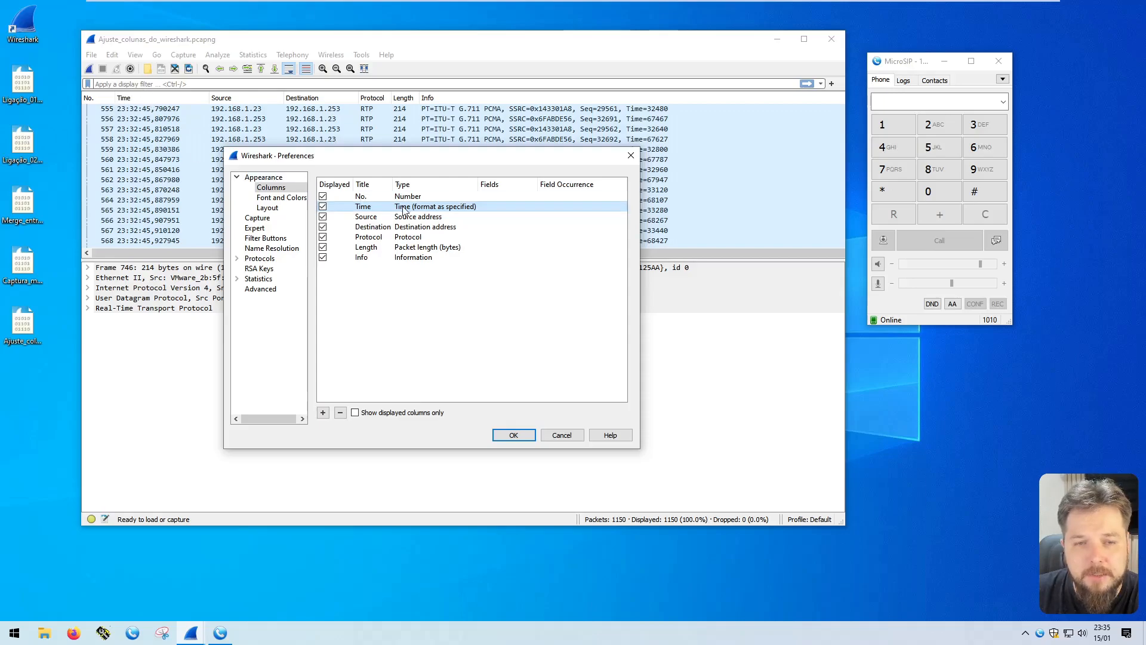
pyautogui.click(378, 218)
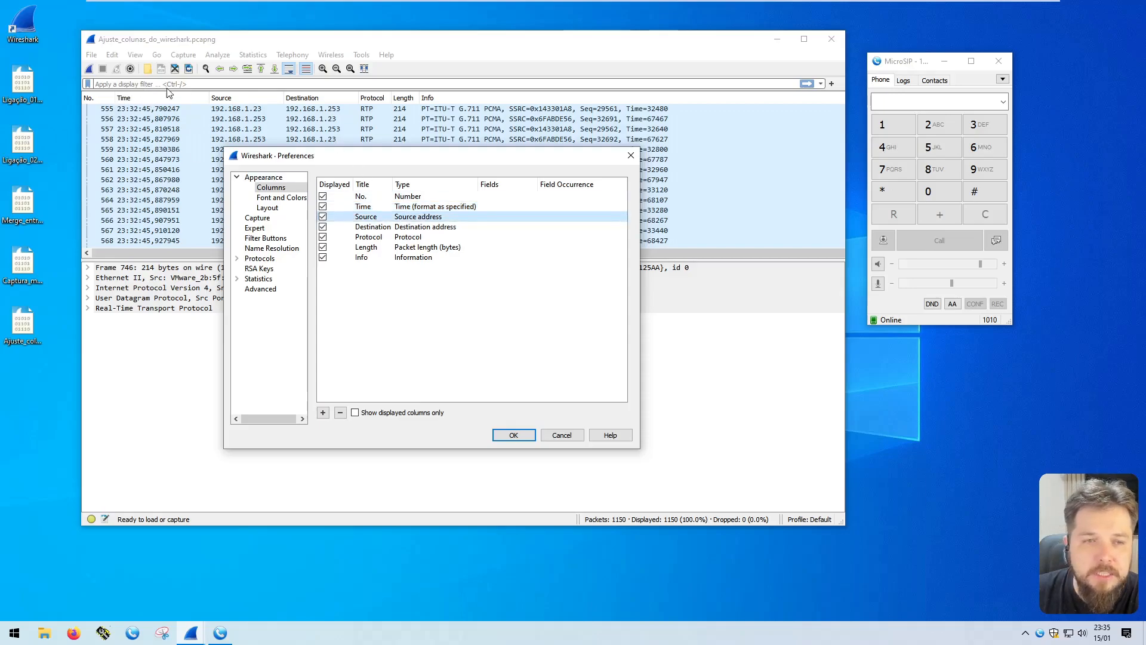
pyautogui.click(403, 229)
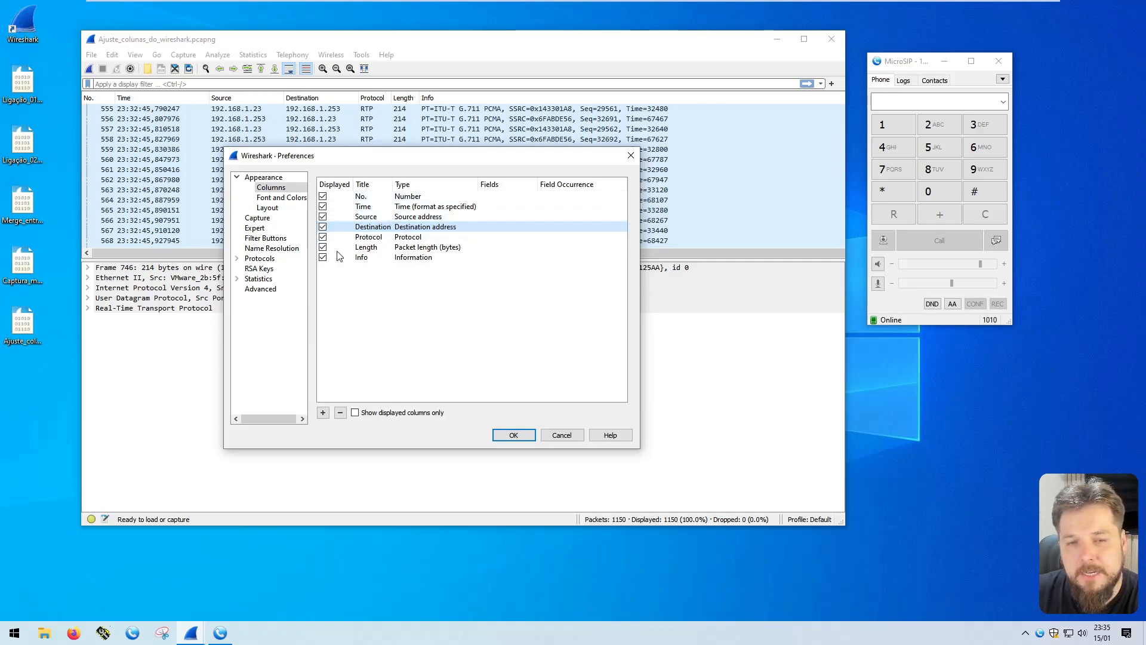
pyautogui.moveTo(378, 158); pyautogui.dragTo(372, 135)
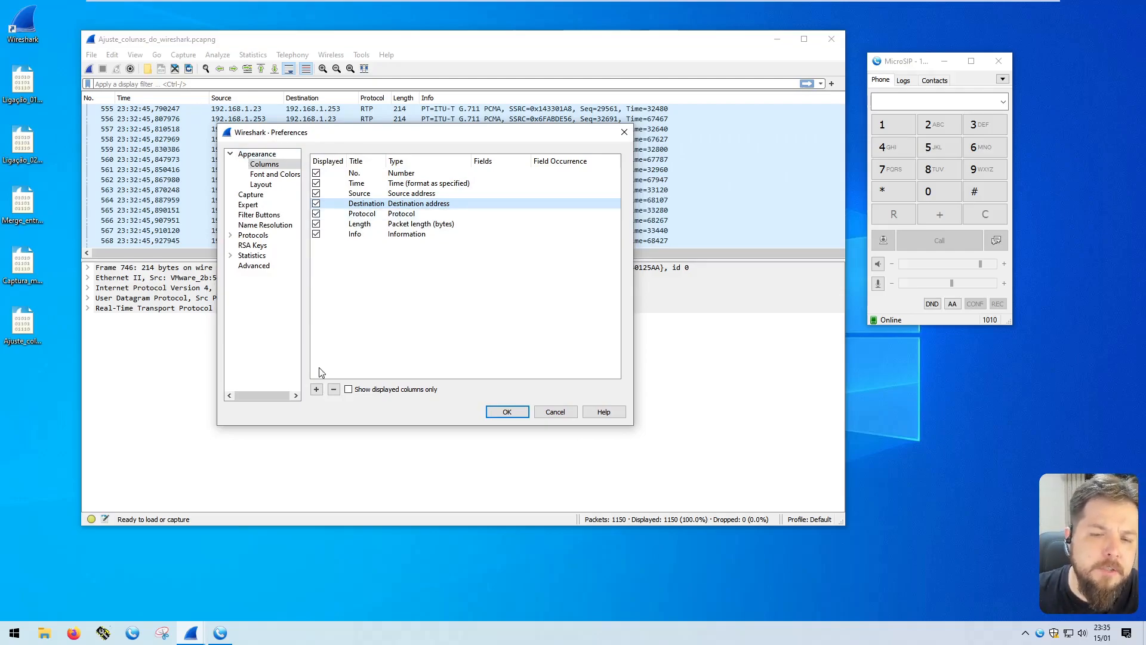
pyautogui.click(317, 389)
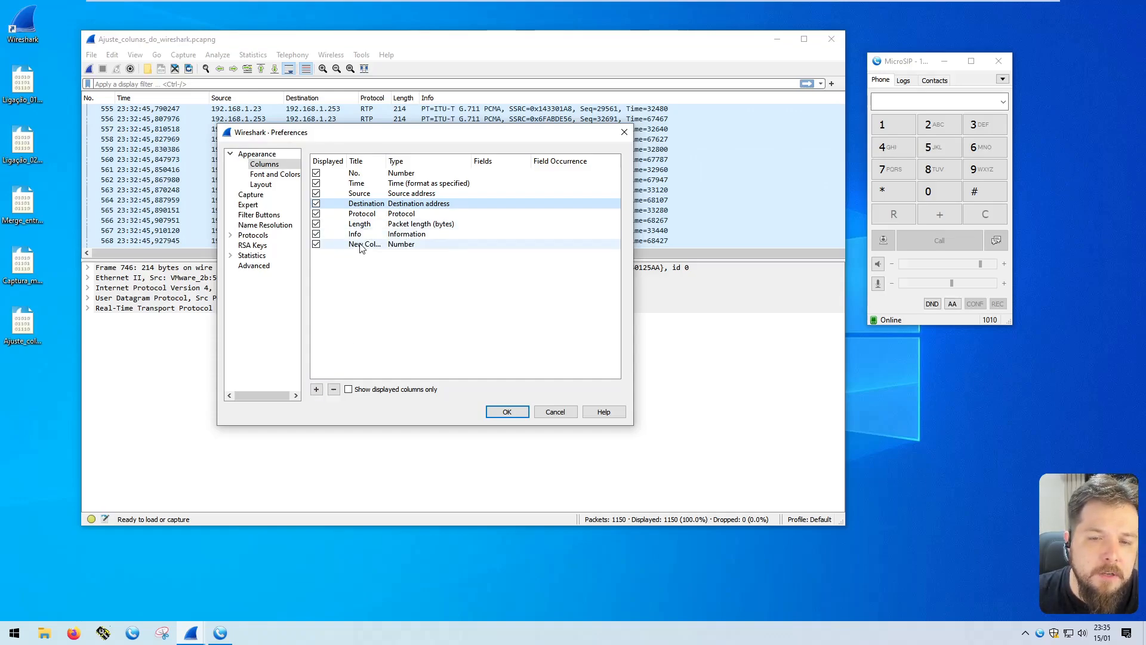
pyautogui.doubleClick(358, 244)
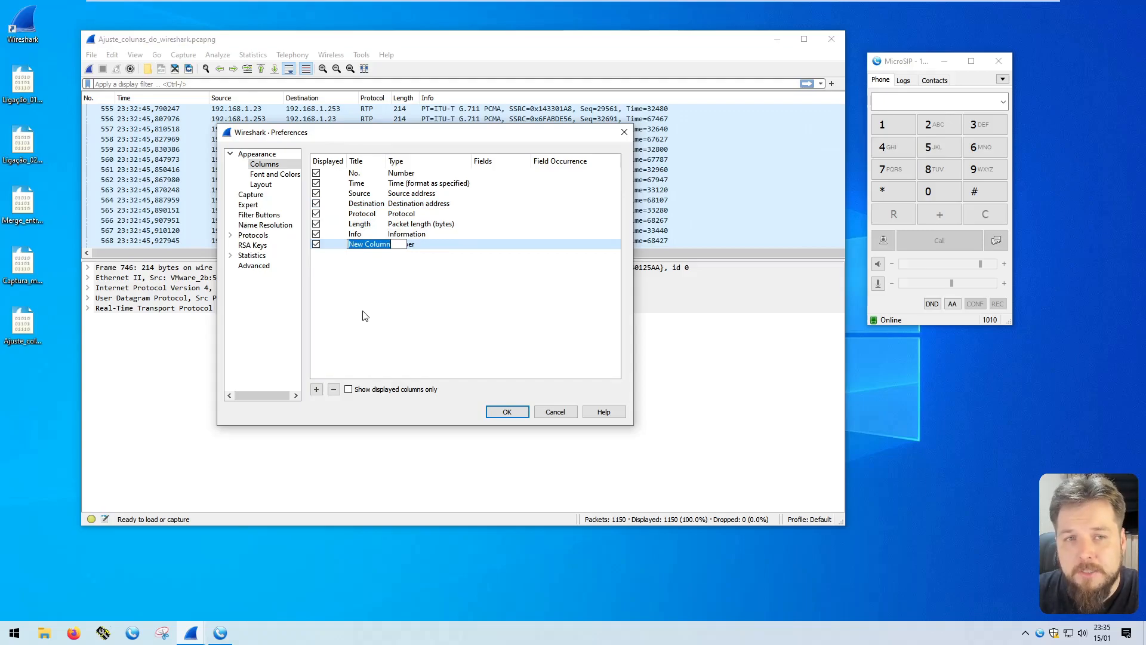
pyautogui.write('Source Port')
pyautogui.press('Return')
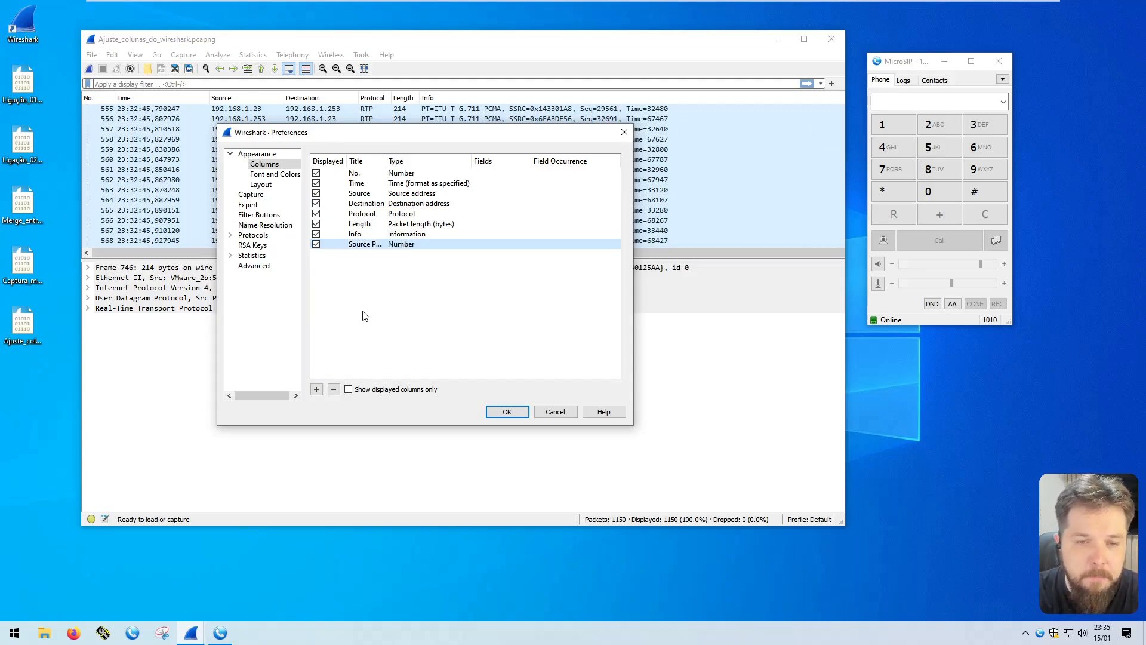
pyautogui.moveTo(386, 161); pyautogui.dragTo(409, 161)
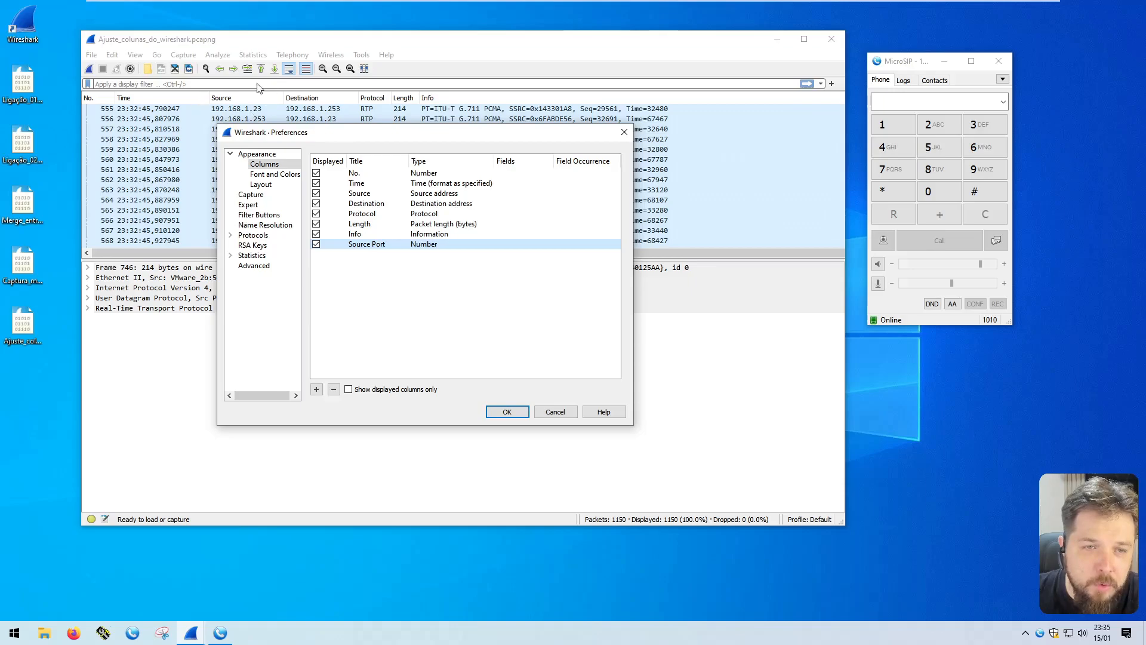
# Set the Source Port column's type to Src port (resolved)
pyautogui.doubleClick(427, 244)
pyautogui.click(428, 245)
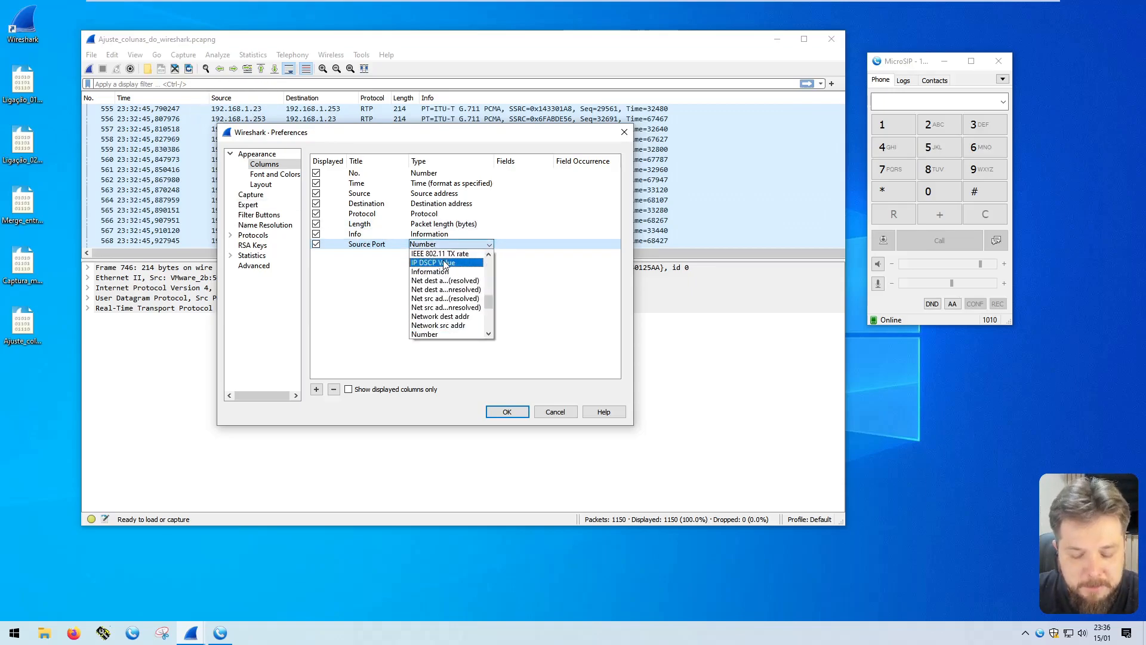
pyautogui.scroll(-5, 454, 287)
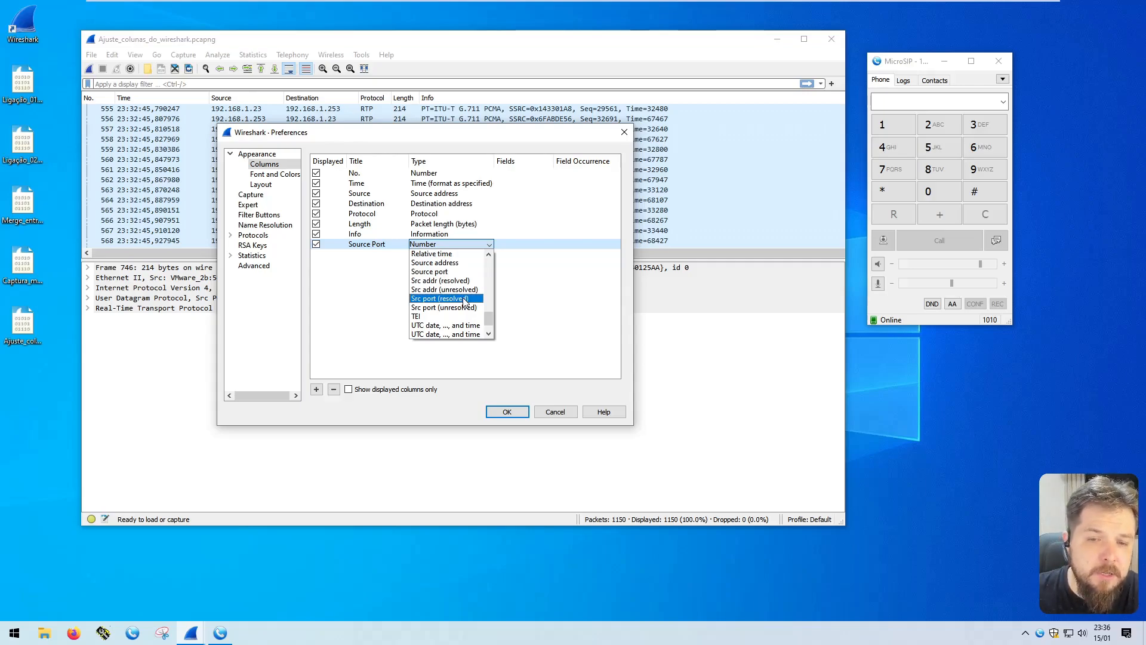
pyautogui.click(465, 299)
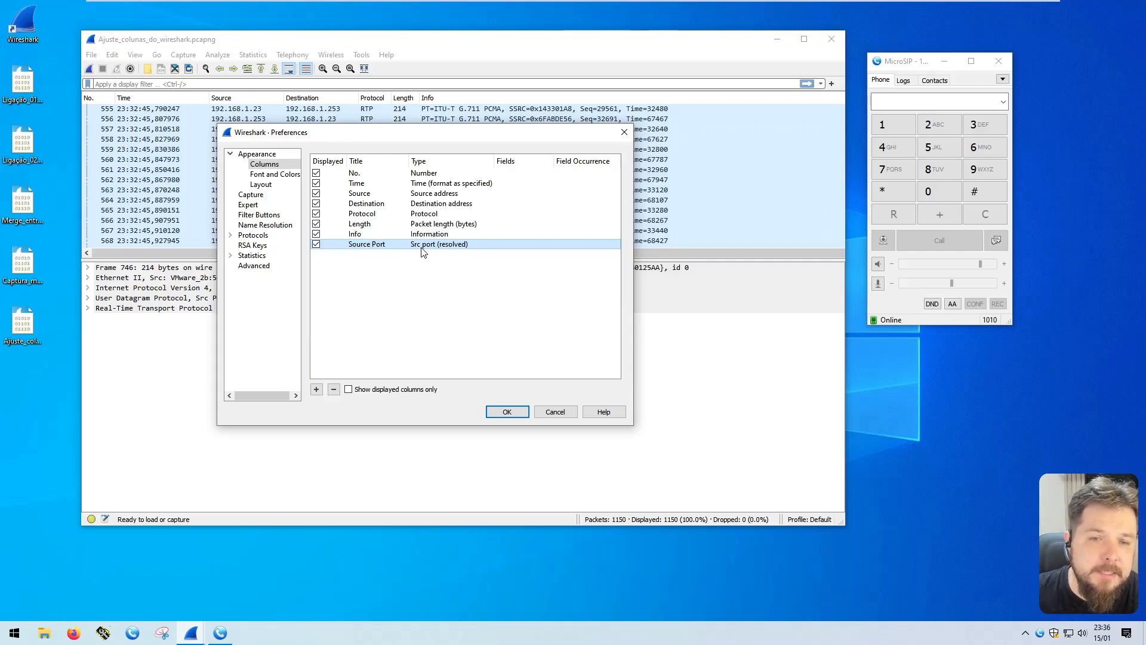
# Set the Source Port column's type to Src port (unresolved) and move it directly below the Source column
pyautogui.doubleClick(454, 247)
pyautogui.click(453, 247)
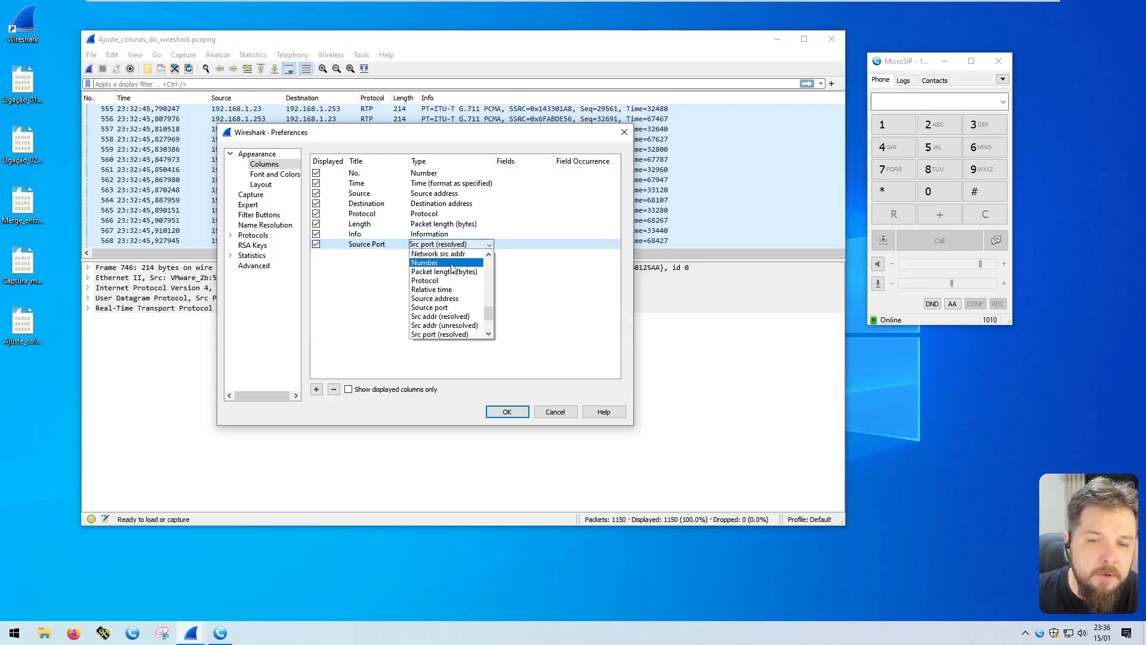
pyautogui.click(488, 335)
pyautogui.click(473, 334)
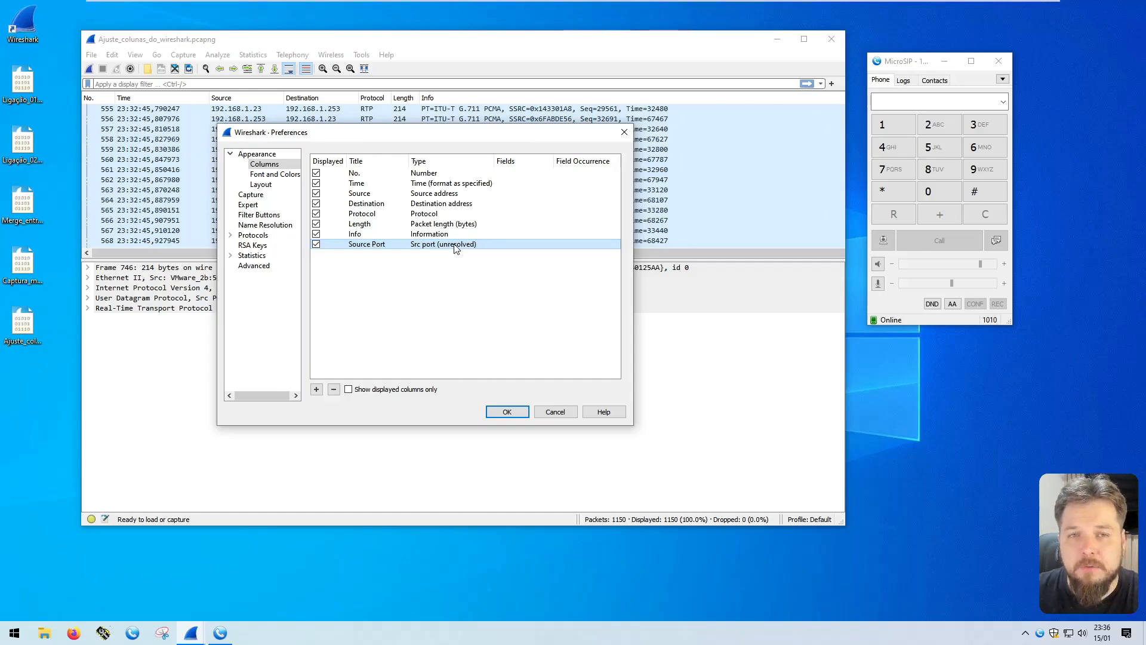
pyautogui.moveTo(363, 248); pyautogui.dragTo(382, 198)
pyautogui.moveTo(372, 203); pyautogui.dragTo(372, 199)
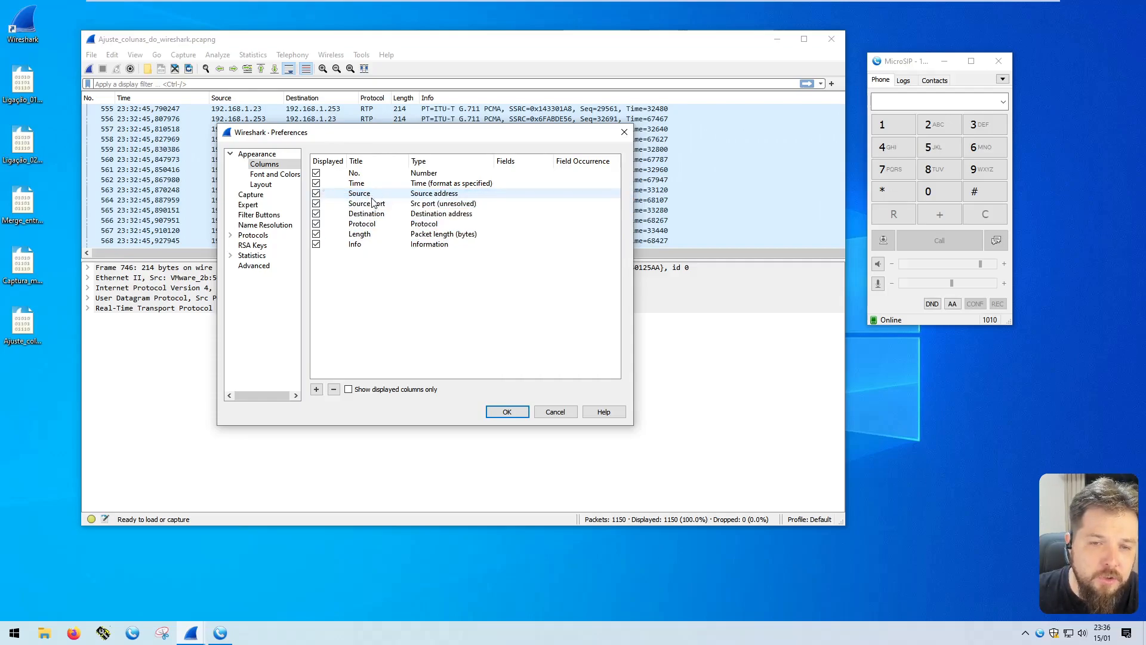
# Rename the Source column to Source IP in the column preferences
pyautogui.click(358, 193)
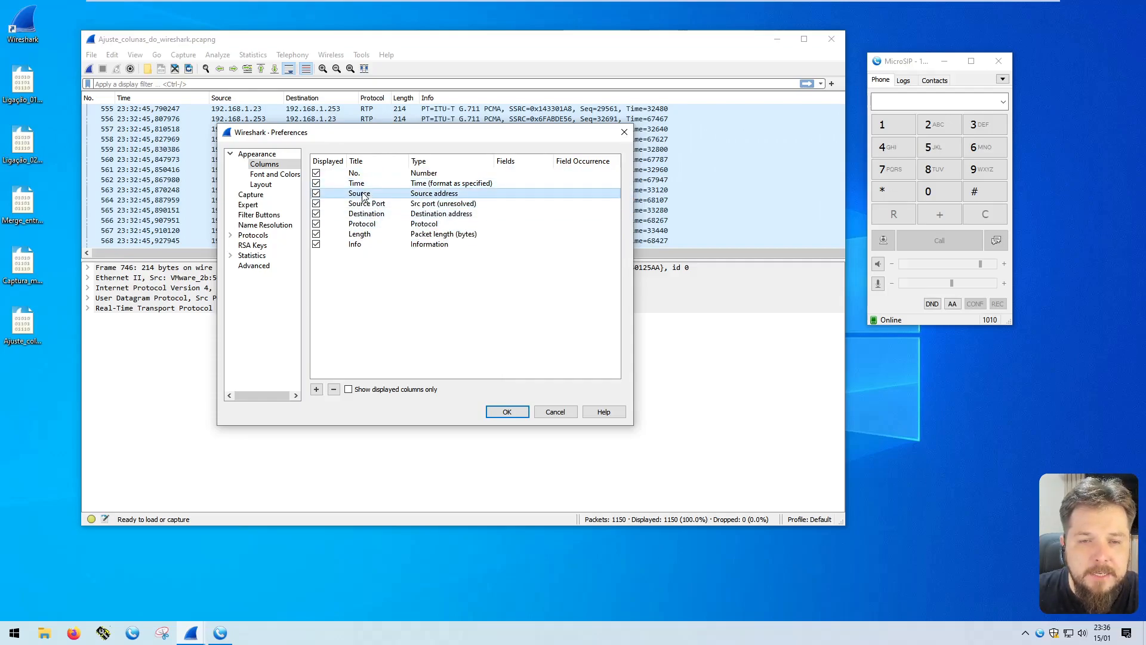
pyautogui.doubleClick(359, 193)
pyautogui.click(385, 193)
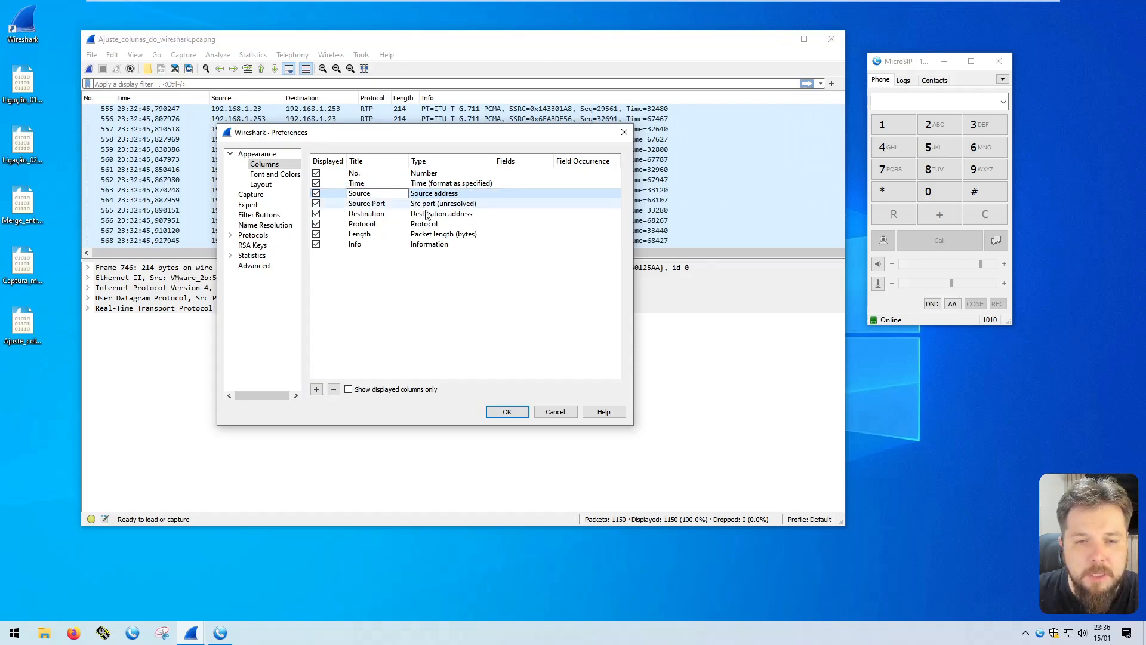
pyautogui.press('Return')
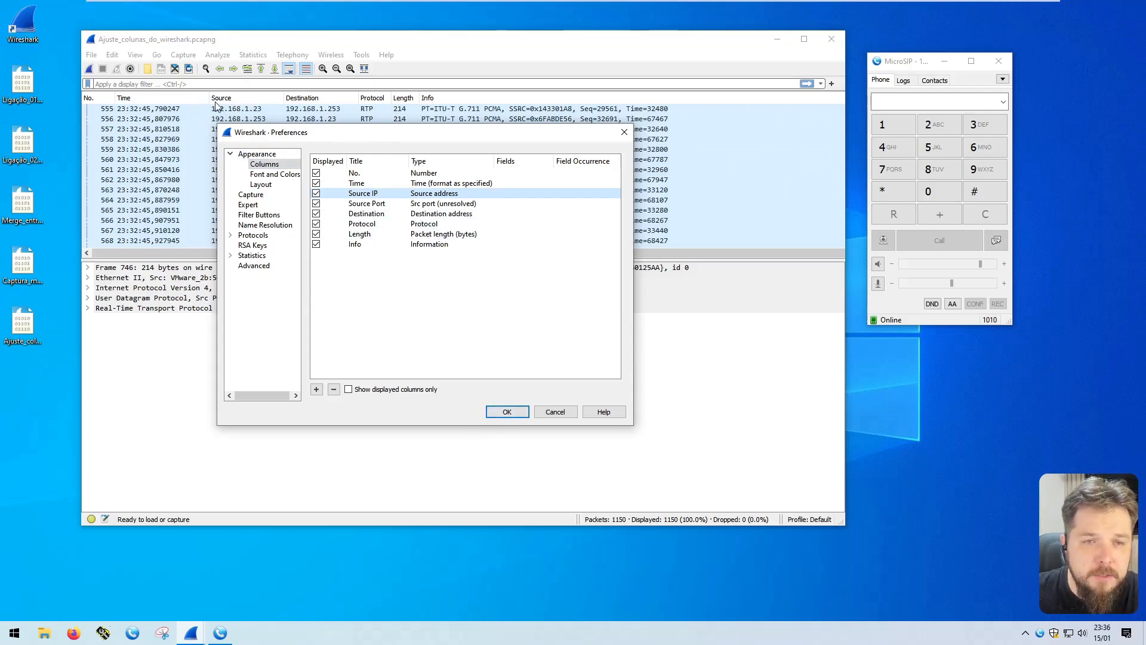
# Add a new column titled Destination Port in the column preferences
pyautogui.click(356, 205)
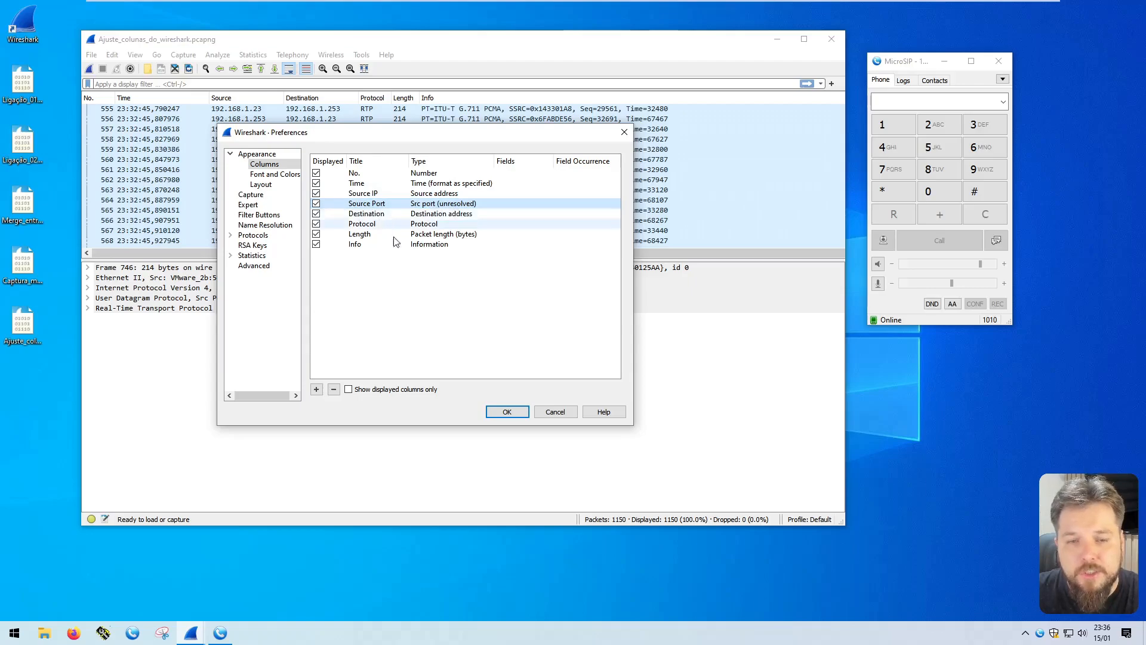
pyautogui.click(316, 389)
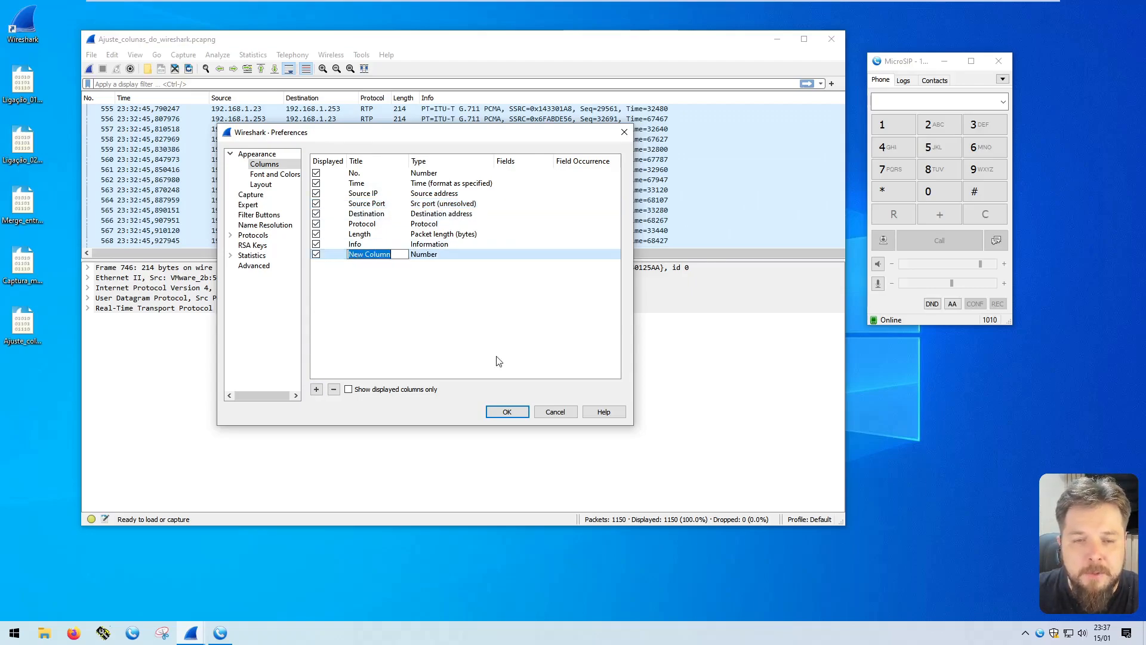
pyautogui.write('Des')
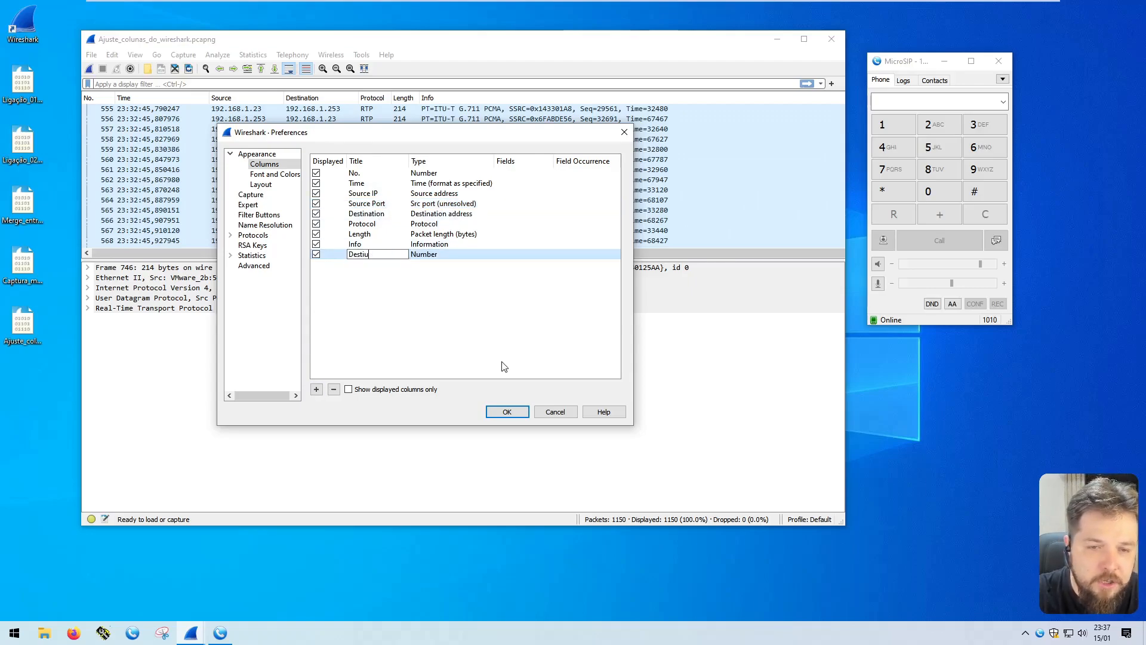
pyautogui.write('tination Port')
pyautogui.press('Return')
# Set the Destination Port column's type to Dest port (unresolved)
pyautogui.doubleClick(445, 255)
pyautogui.click(449, 256)
pyautogui.scroll(6, 452, 274)
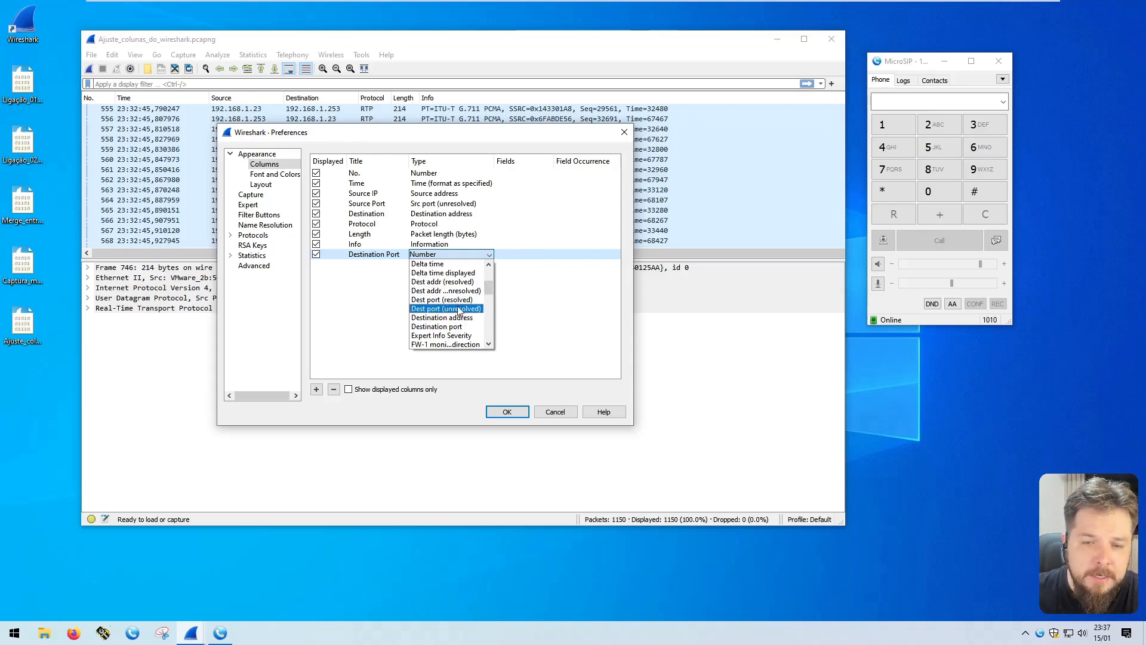
pyautogui.click(473, 309)
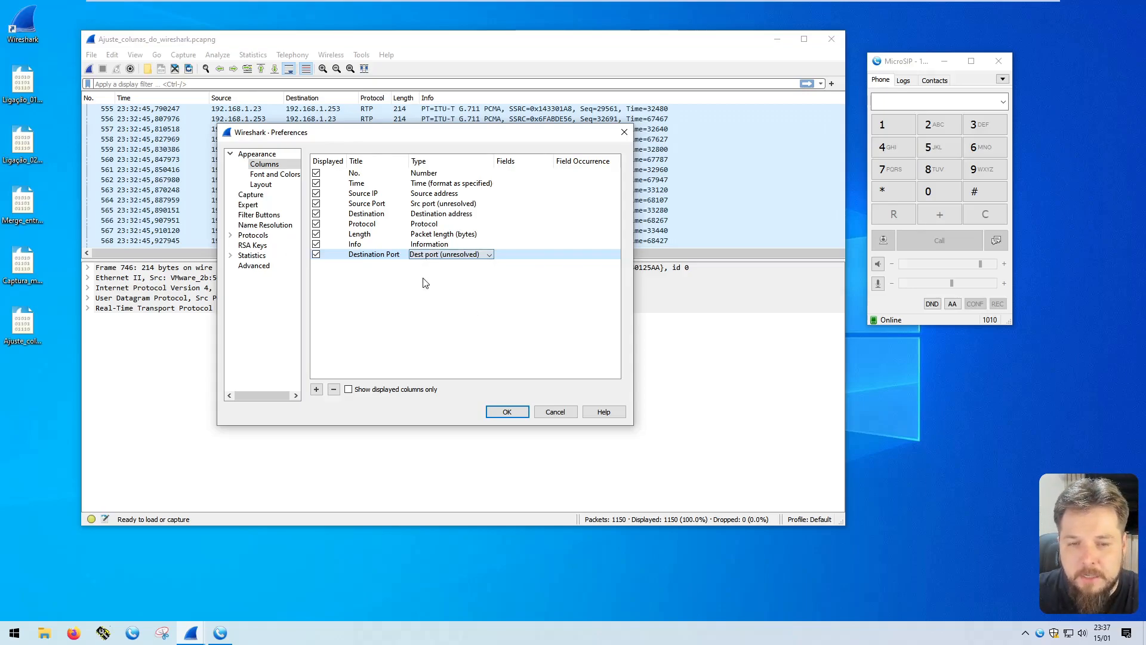
# Move the Destination Port column directly below the Destination column and rename the Destination column to Destination IP
pyautogui.moveTo(361, 252); pyautogui.dragTo(375, 223)
pyautogui.doubleClick(382, 214)
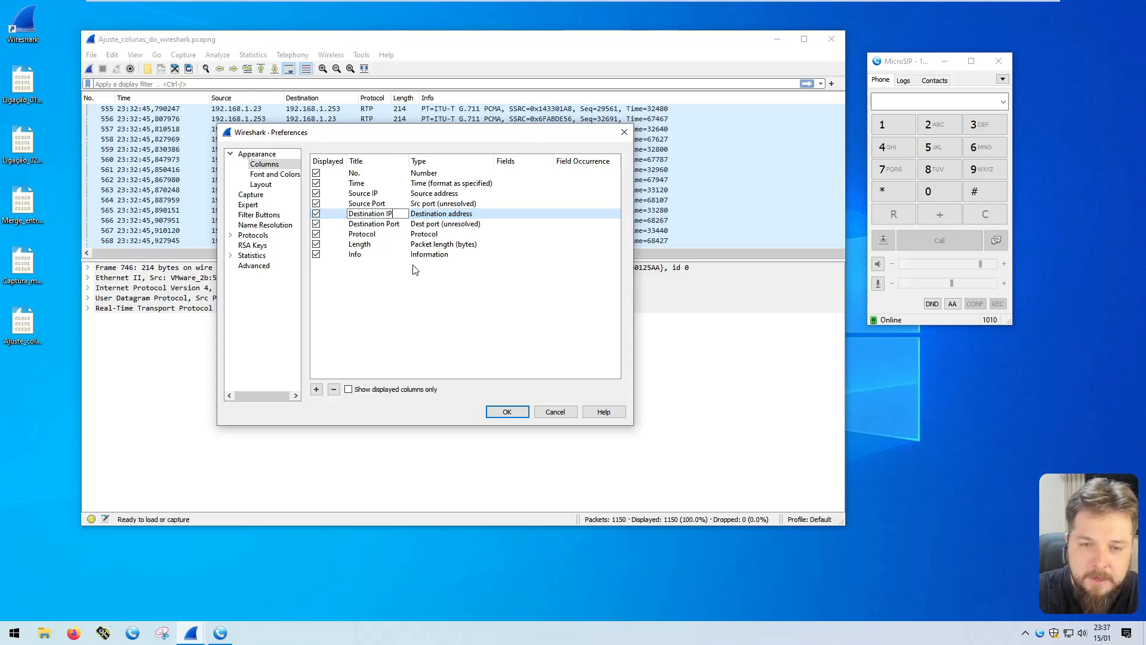
pyautogui.press('Return')
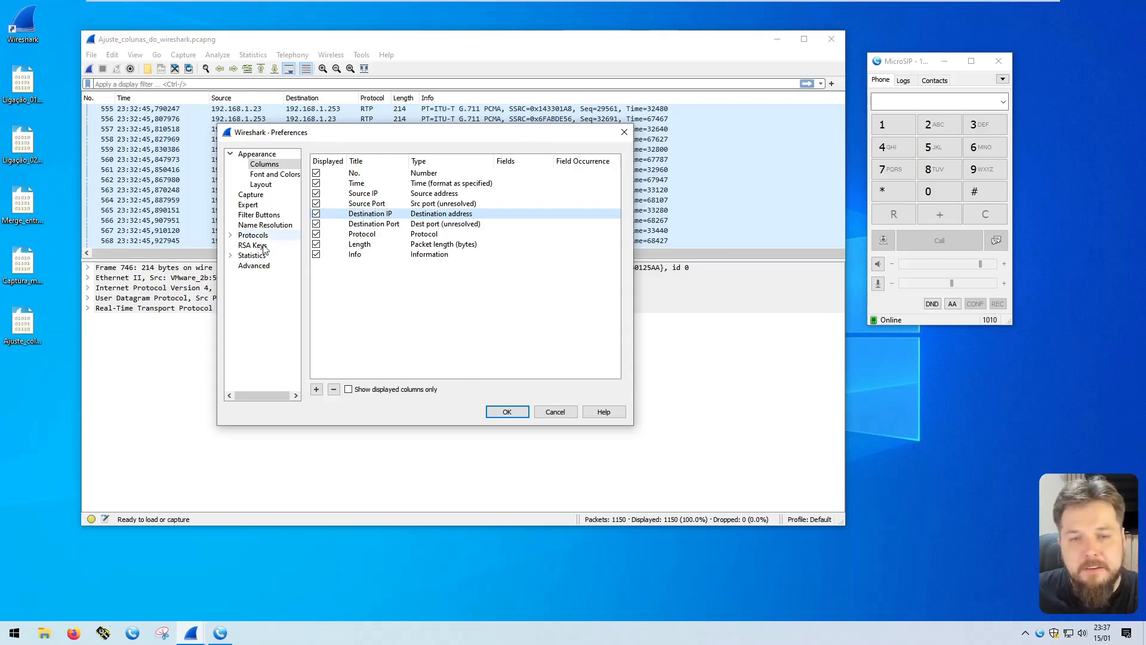
# Review the order and types of the number, time, source and destination columns in the column preferences
pyautogui.click(355, 174)
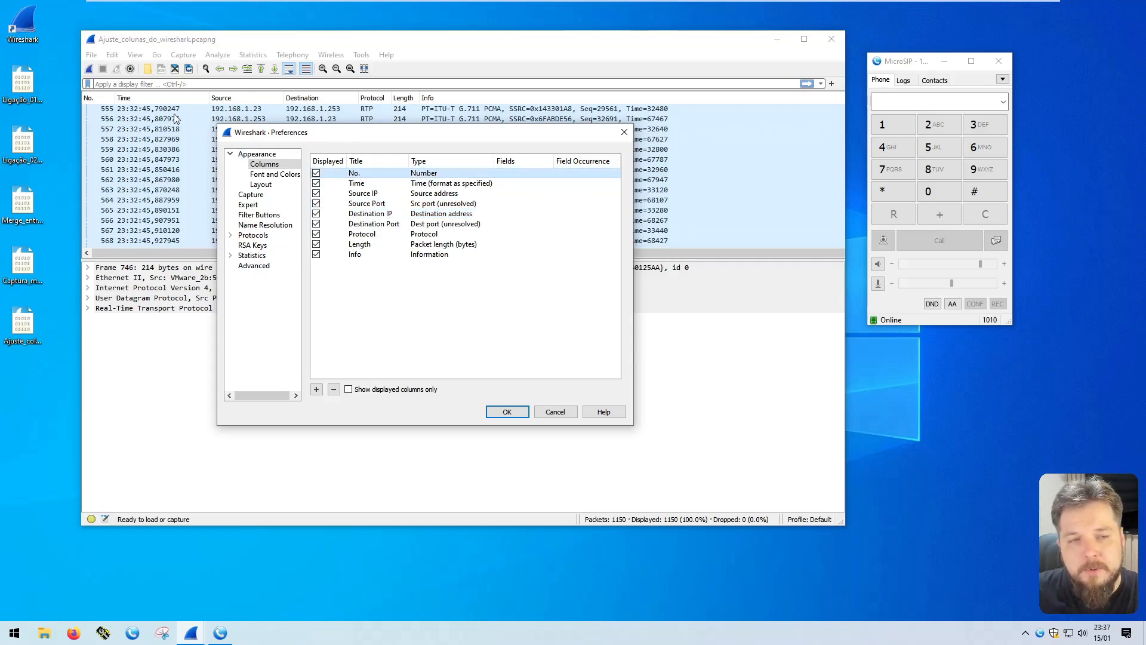
pyautogui.click(366, 185)
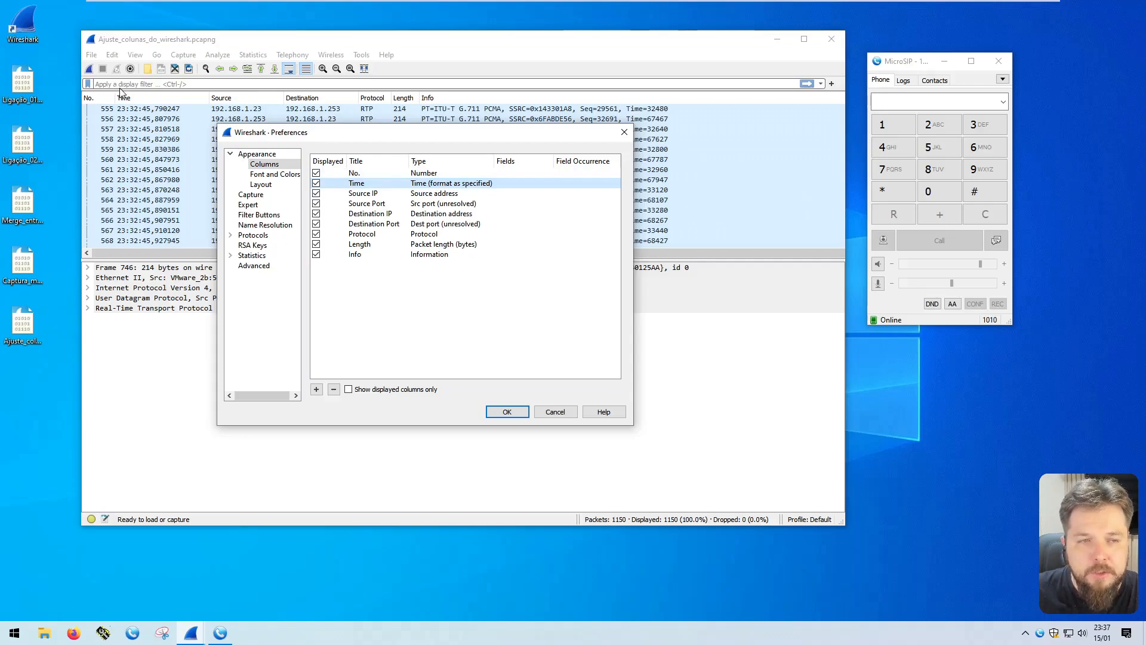
pyautogui.click(377, 195)
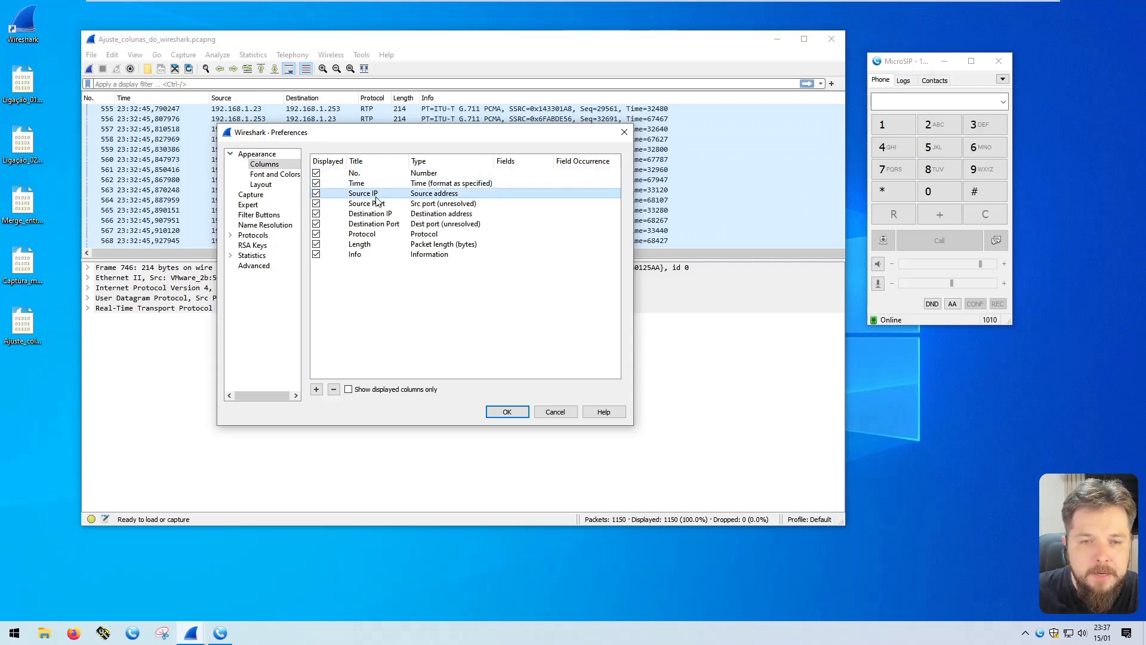
pyautogui.click(358, 204)
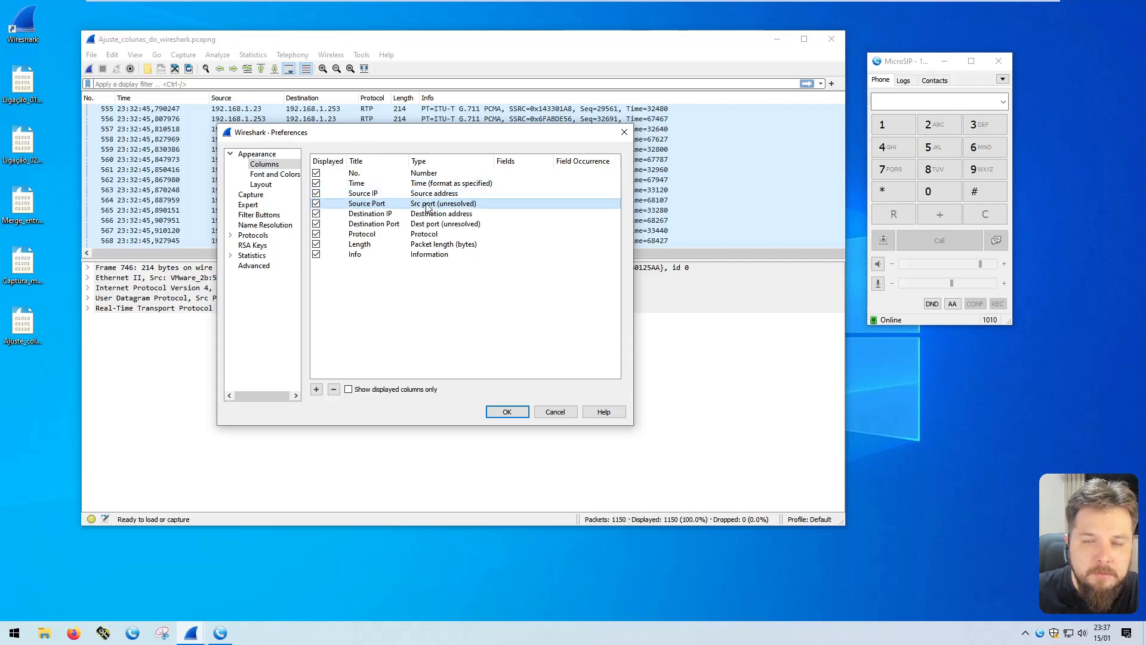
pyautogui.click(382, 215)
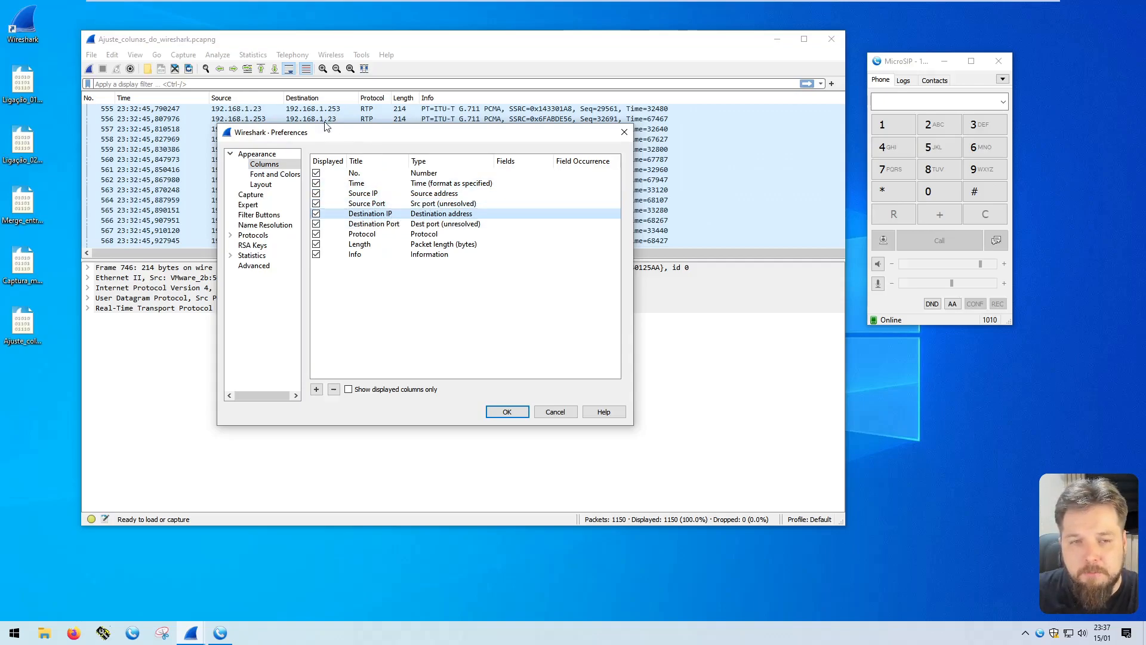
pyautogui.click(383, 224)
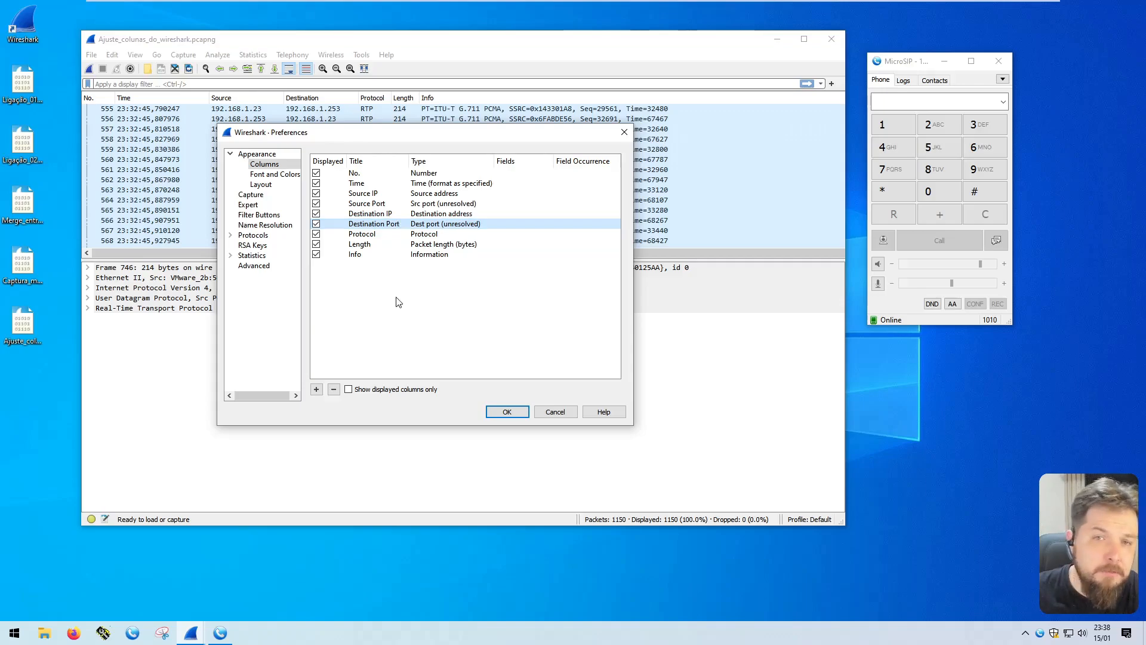
pyautogui.click(388, 193)
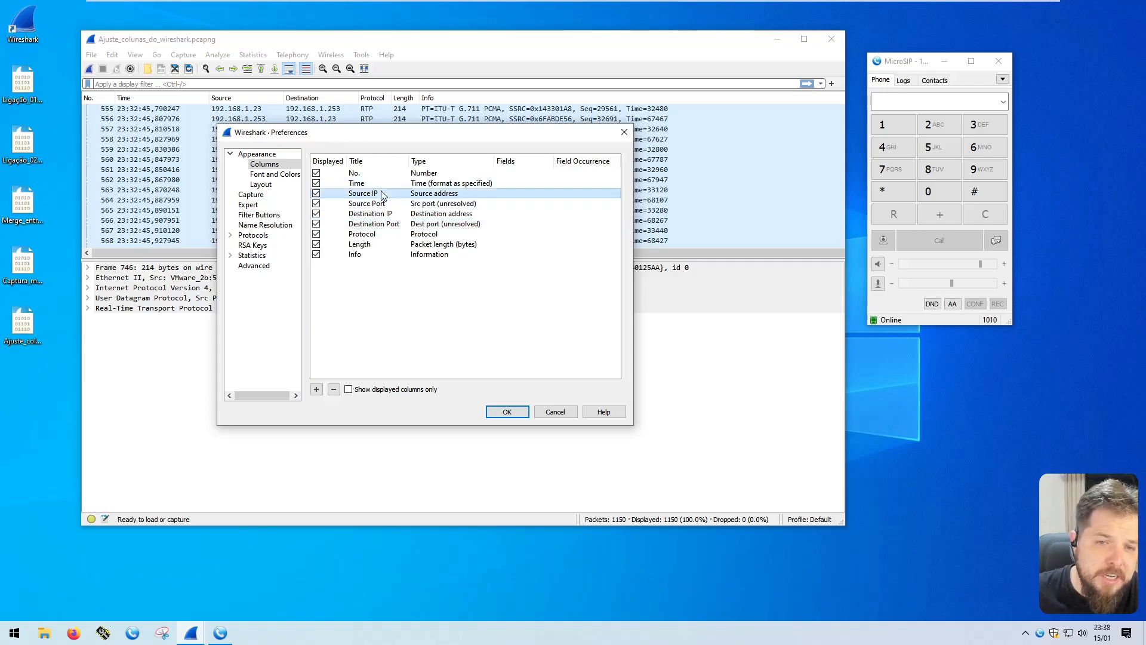
pyautogui.click(387, 204)
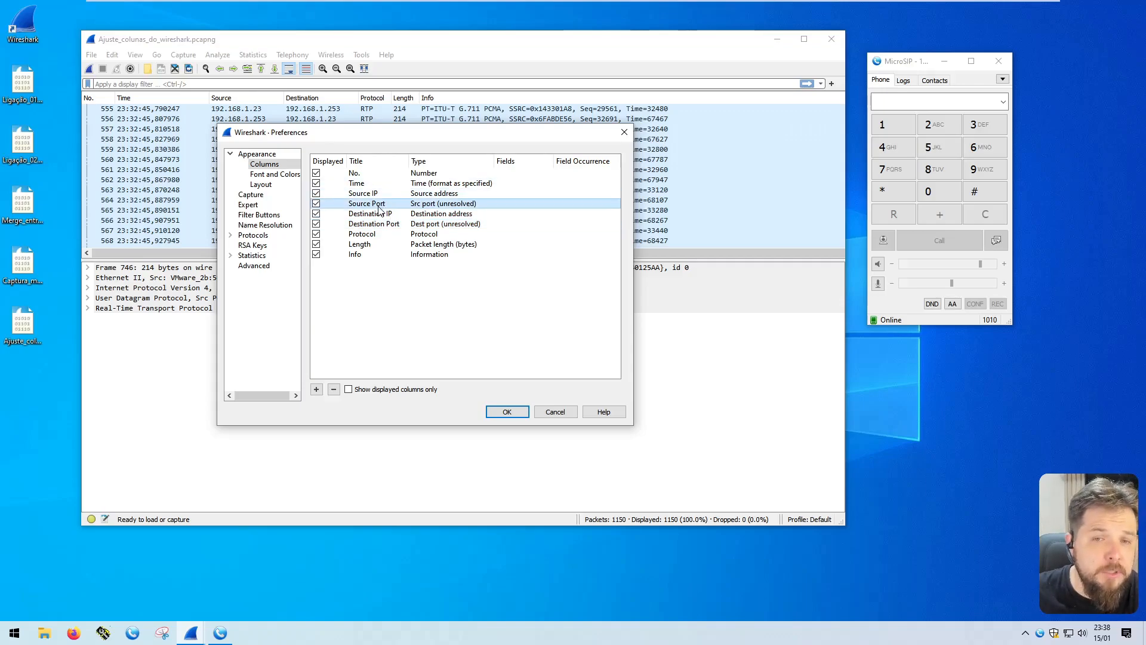
pyautogui.click(384, 224)
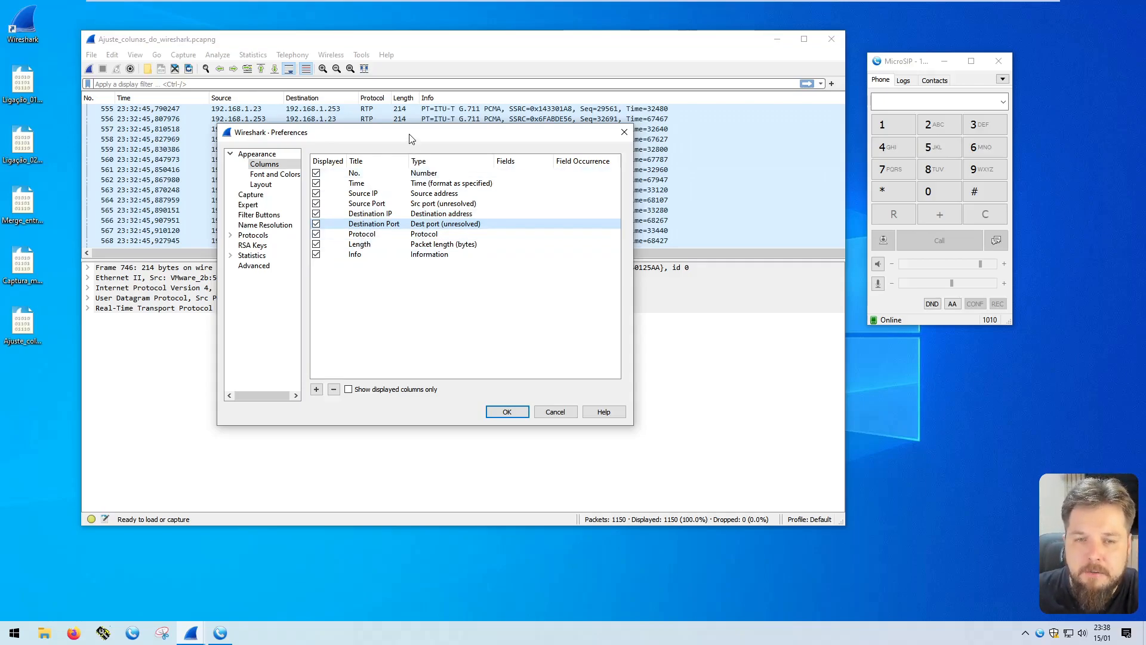
# Apply the column preferences and widen the Source Port column in the packet list to show its full title
pyautogui.moveTo(411, 134); pyautogui.dragTo(421, 160)
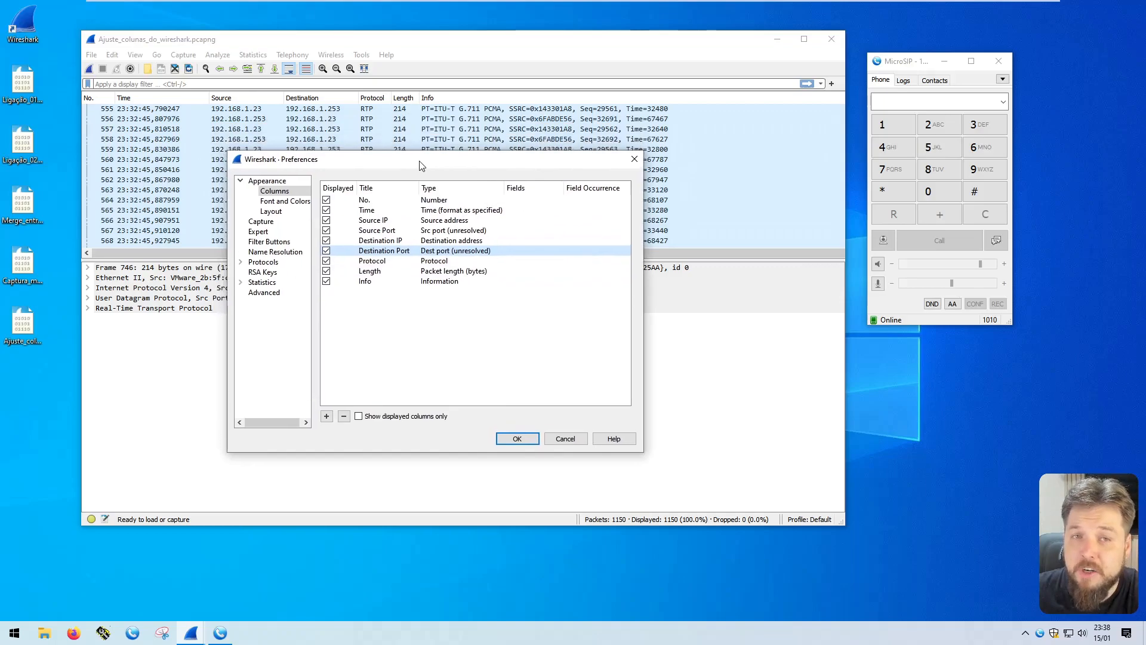
pyautogui.click(530, 439)
pyautogui.moveTo(323, 102); pyautogui.dragTo(310, 102)
pyautogui.click(230, 109)
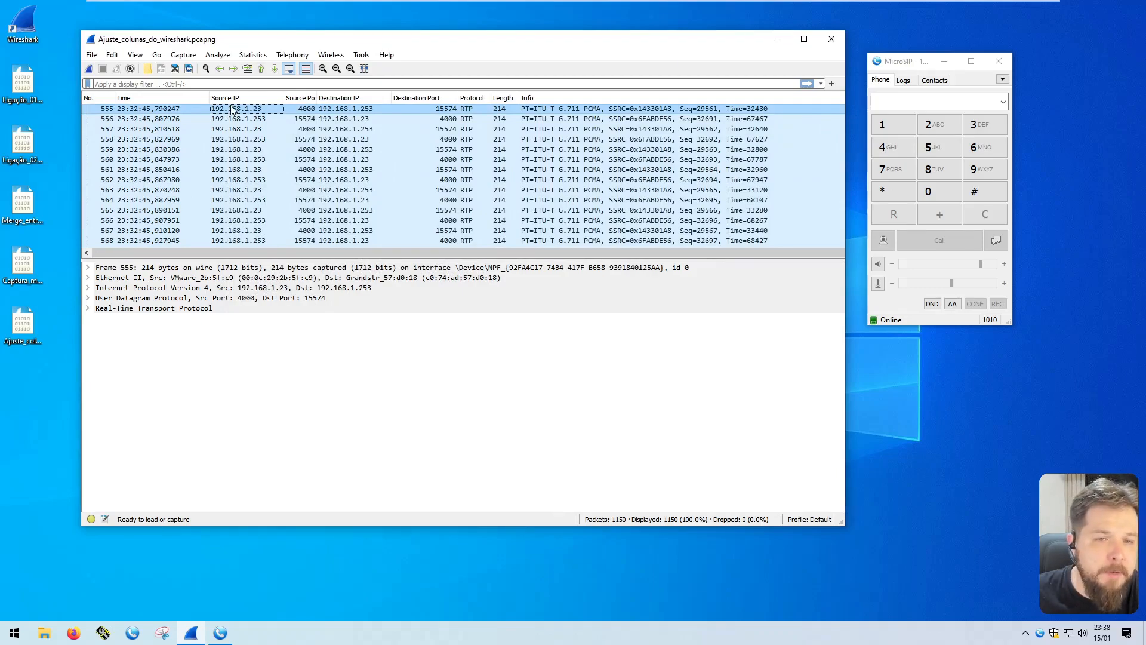
pyautogui.click(316, 110)
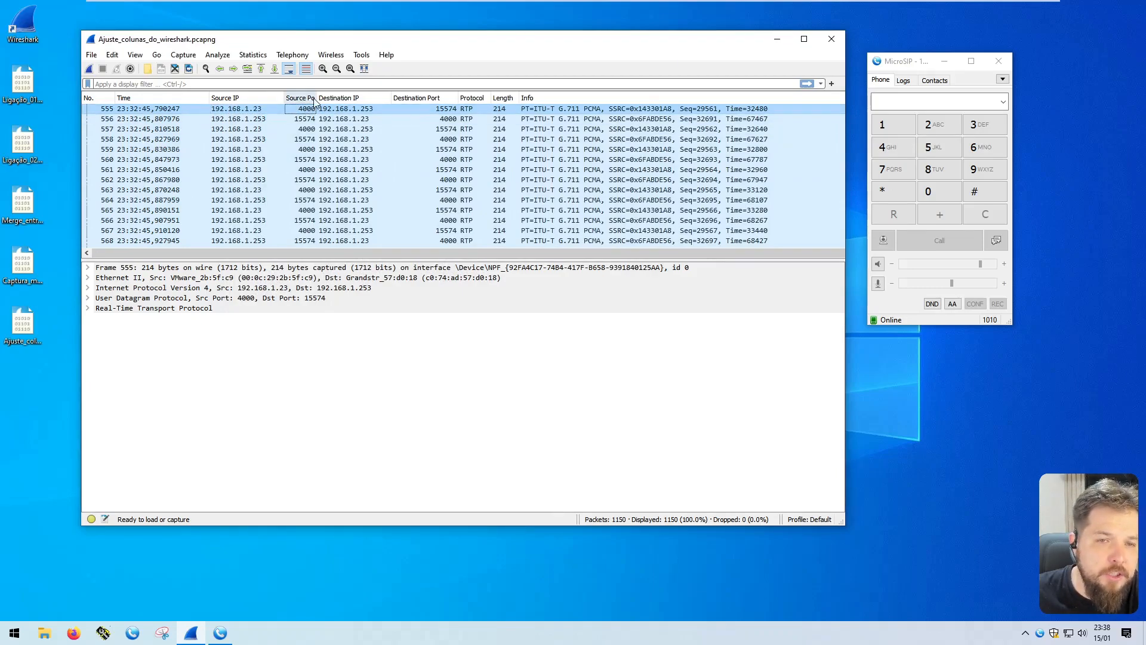
pyautogui.moveTo(315, 95); pyautogui.dragTo(328, 96)
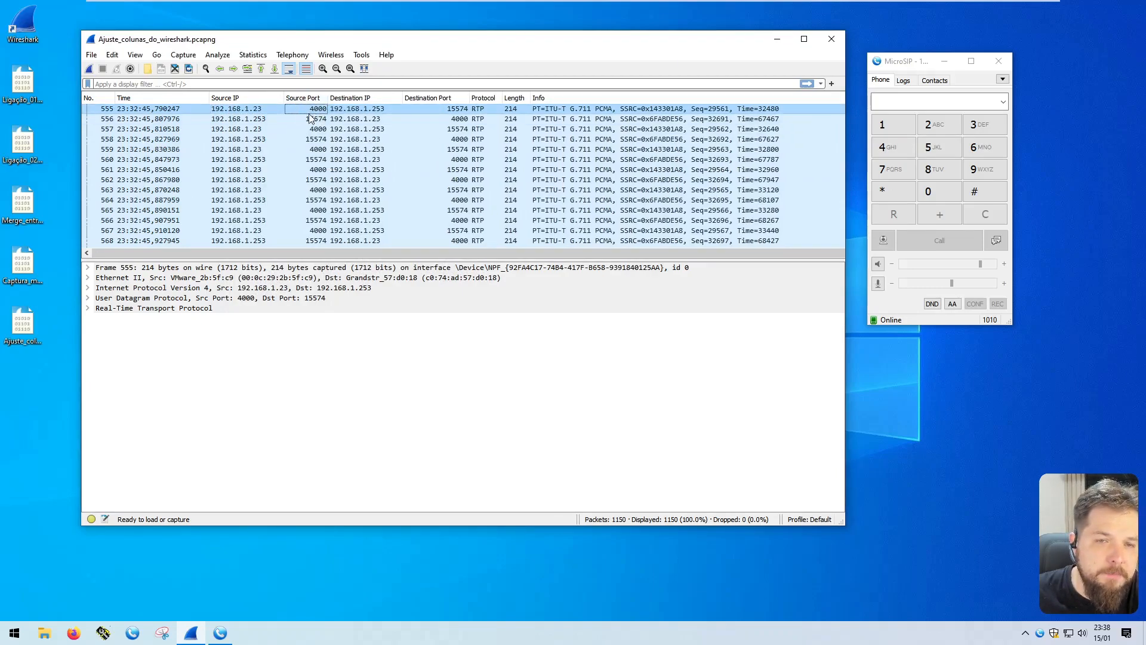
# Resize all packet list columns to fit their contents
pyautogui.click(367, 110)
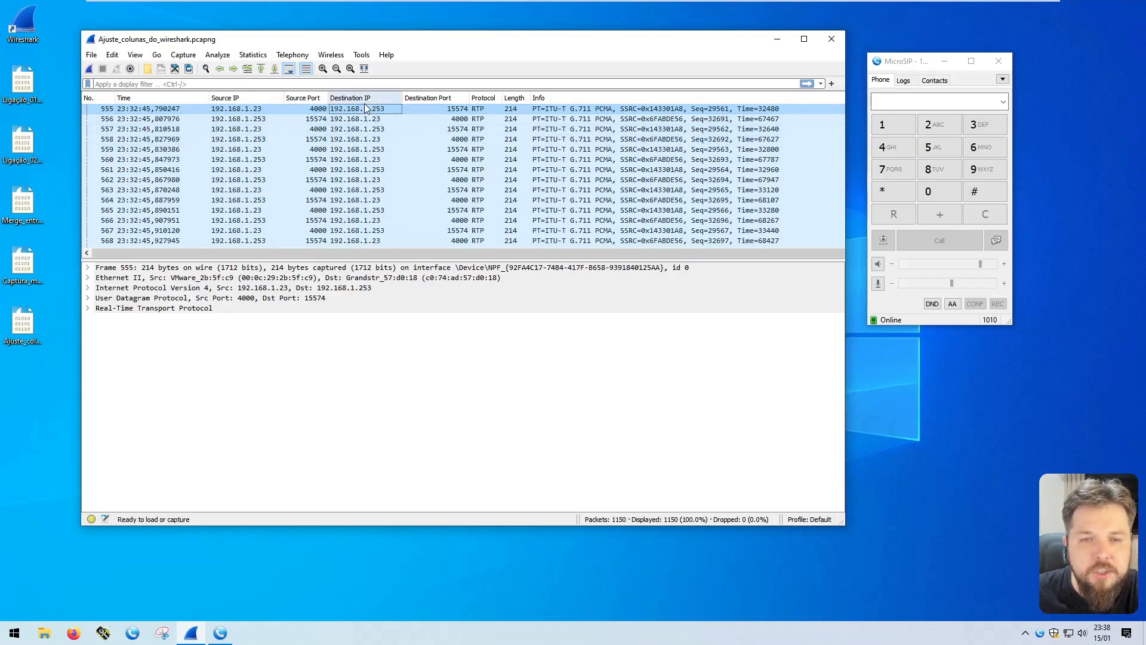
pyautogui.click(460, 110)
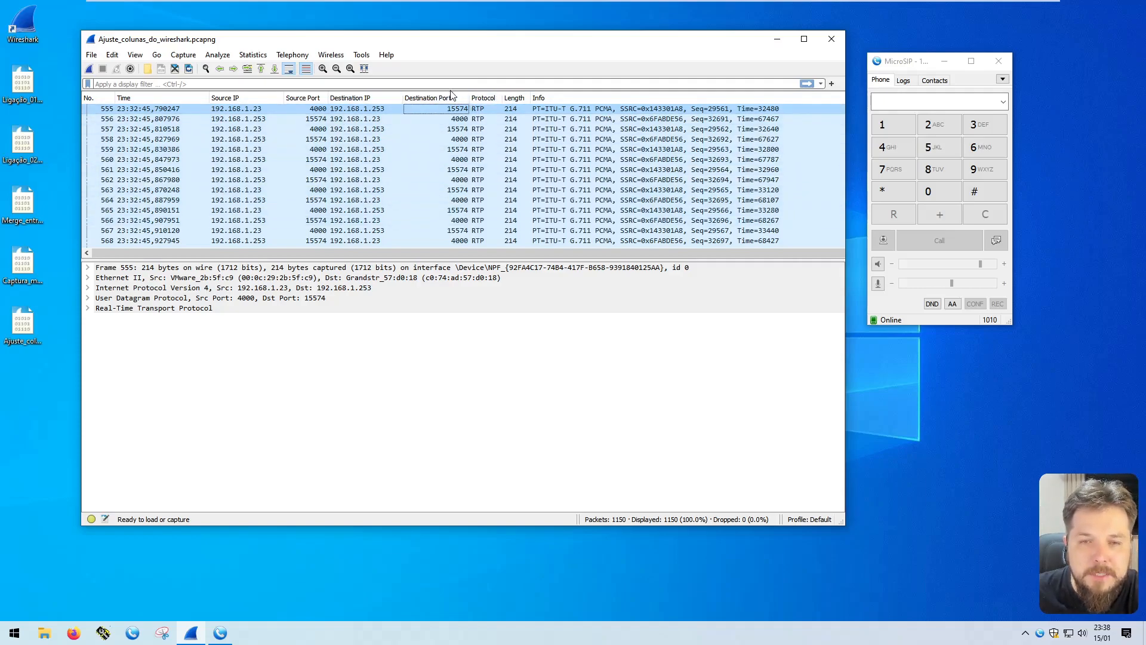
pyautogui.click(364, 68)
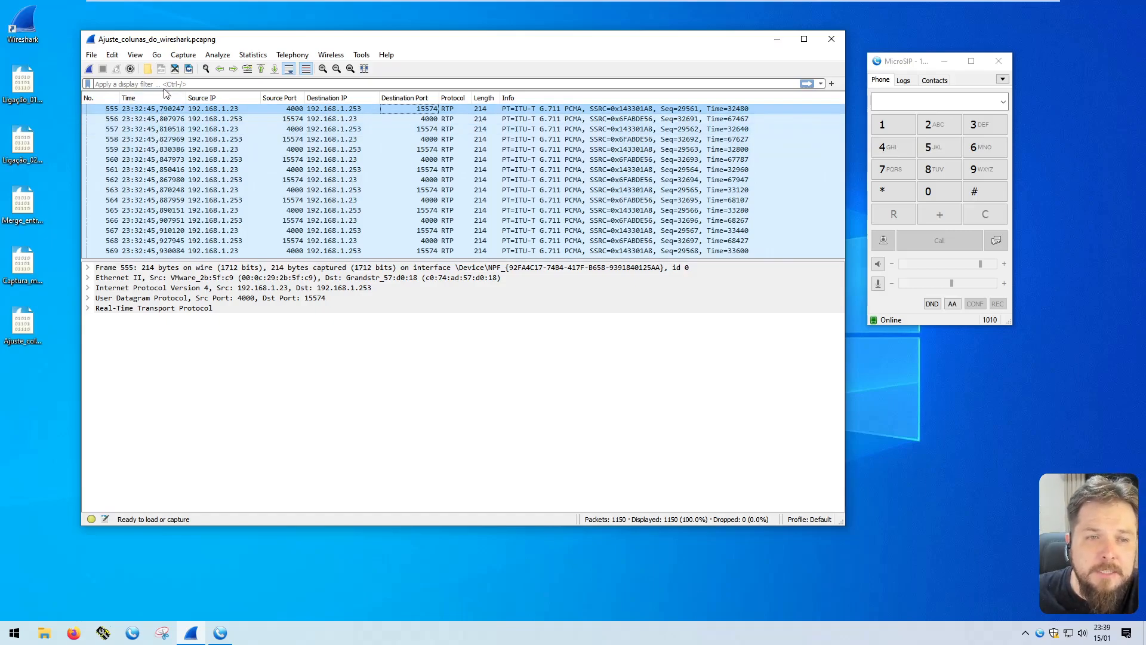
# Centre-align the Source IP, Source Port, Destination IP, Destination Port, Protocol and Length columns, and widen the Time column slightly
pyautogui.rightClick(228, 96)
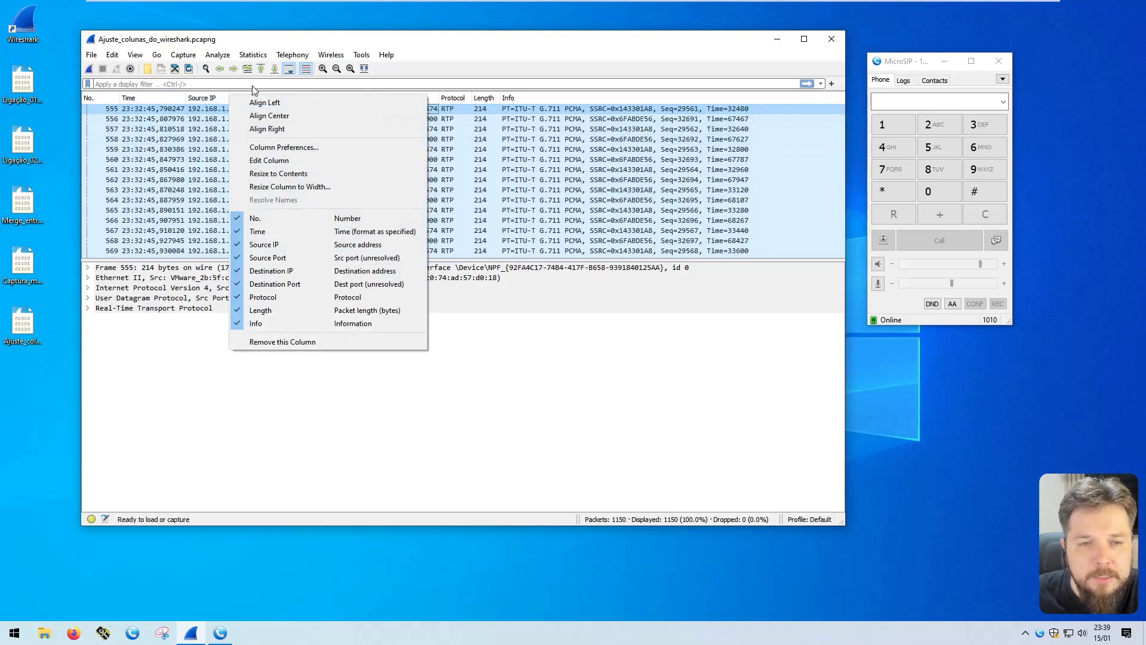
pyautogui.click(279, 116)
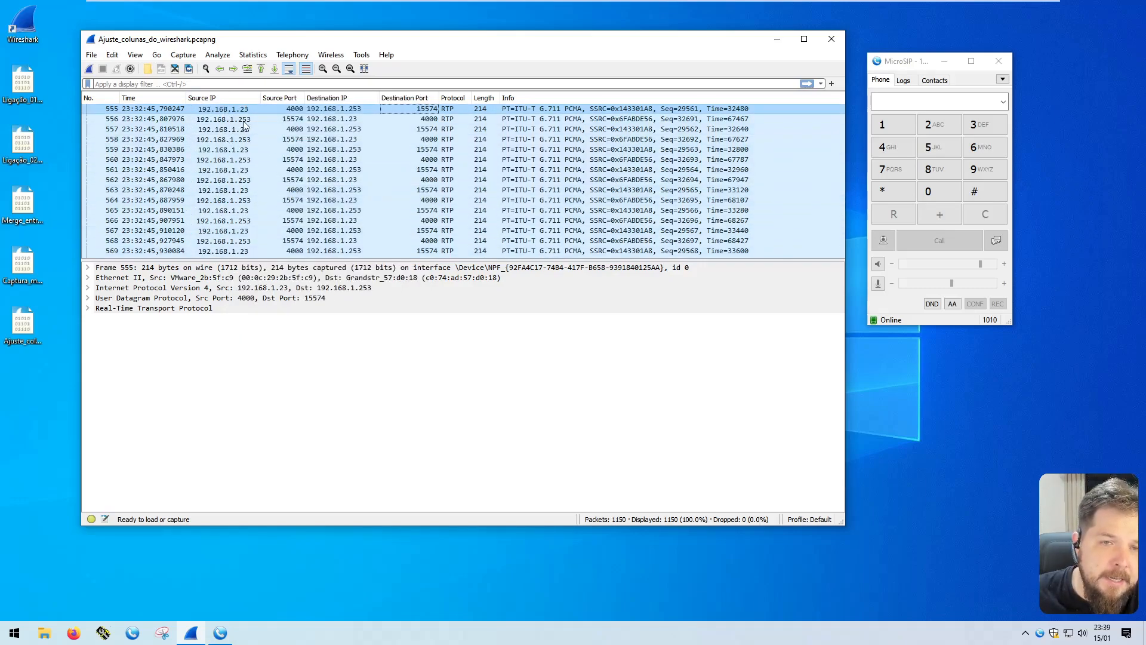
pyautogui.rightClick(273, 98)
pyautogui.click(299, 118)
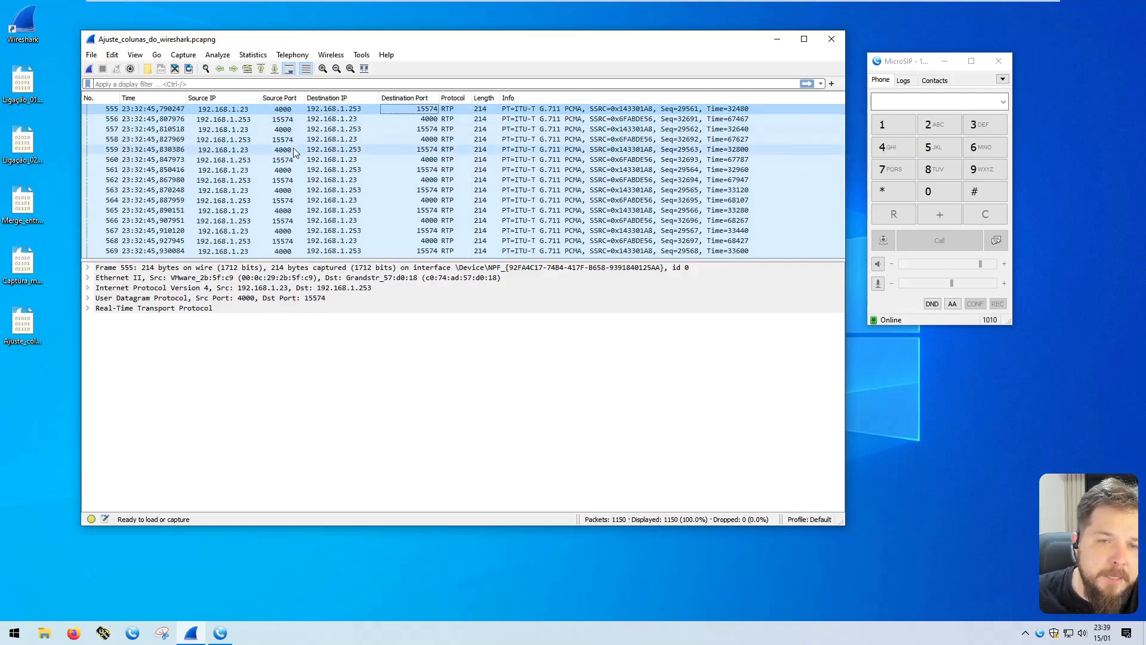
pyautogui.rightClick(394, 98)
pyautogui.click(430, 117)
pyautogui.rightClick(465, 98)
pyautogui.click(490, 117)
pyautogui.rightClick(483, 99)
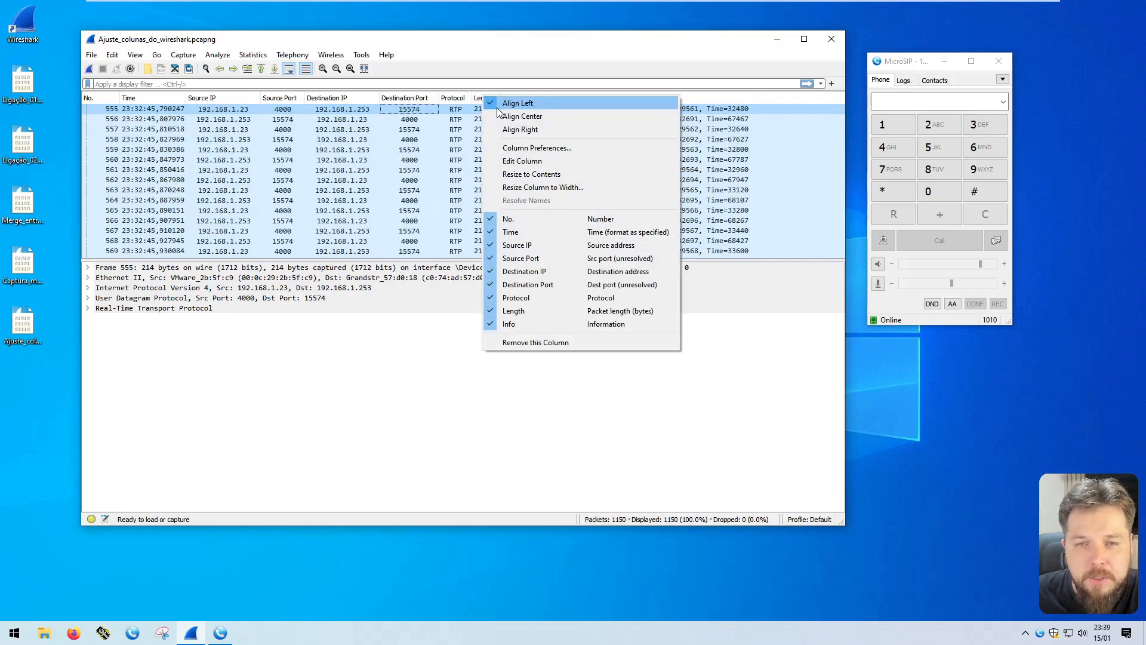
pyautogui.click(505, 117)
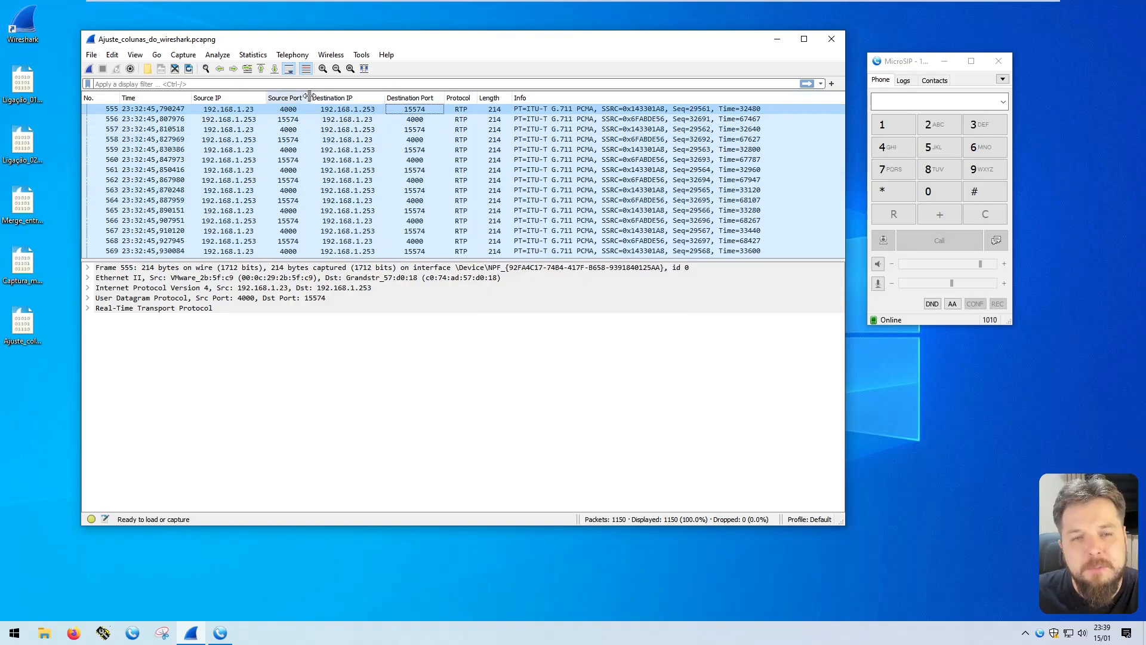
pyautogui.click(309, 97)
# Expand the User Datagram Protocol details of packet 555 and compare its ports with the values in the packet list columns
pyautogui.click(236, 110)
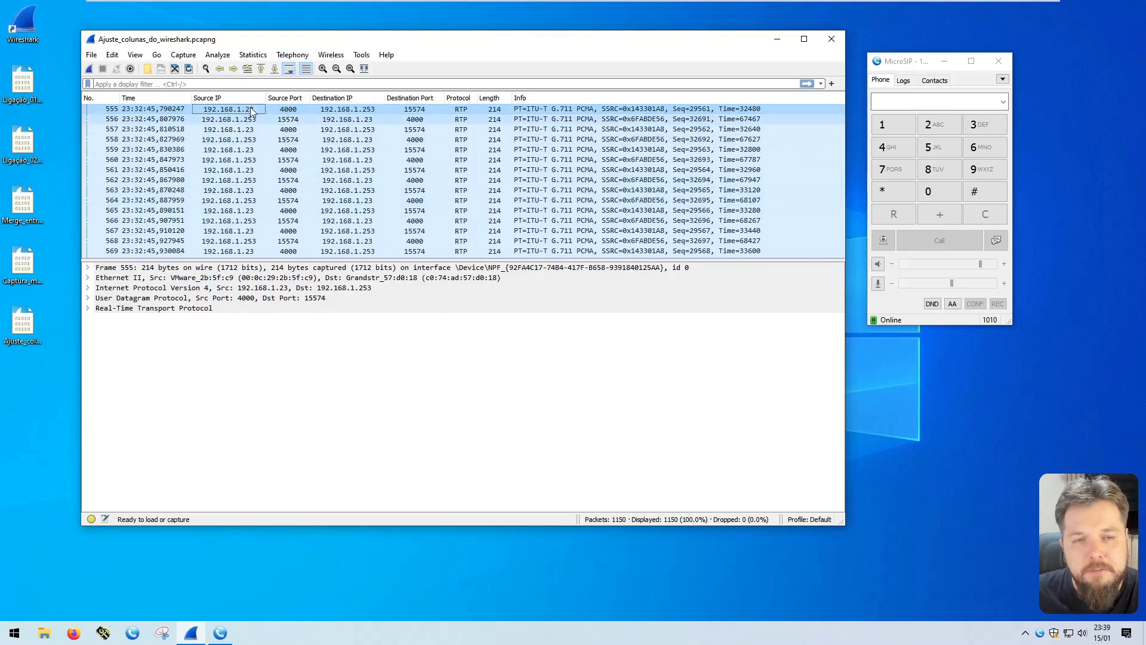
pyautogui.click(288, 110)
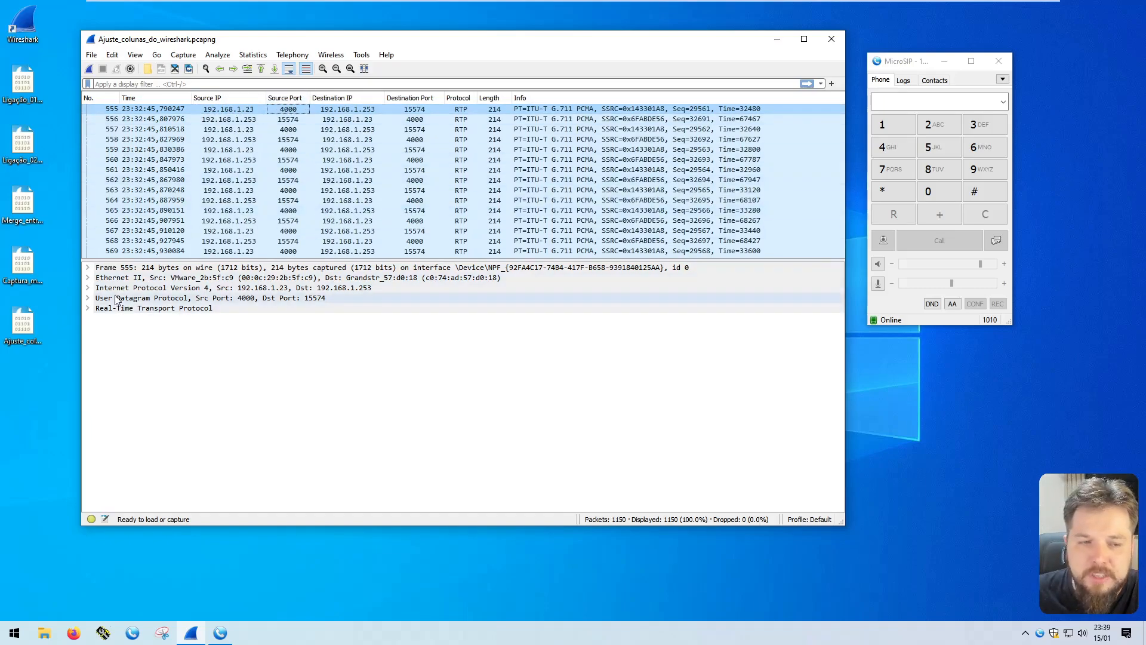
pyautogui.click(92, 300)
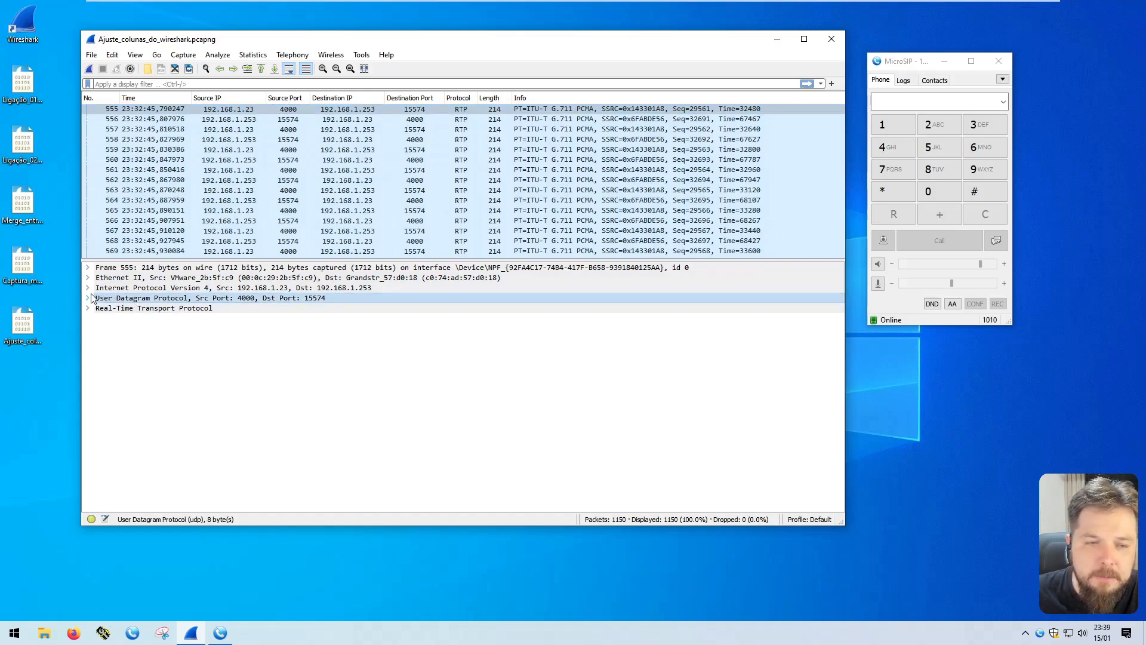
pyautogui.click(88, 298)
pyautogui.click(168, 309)
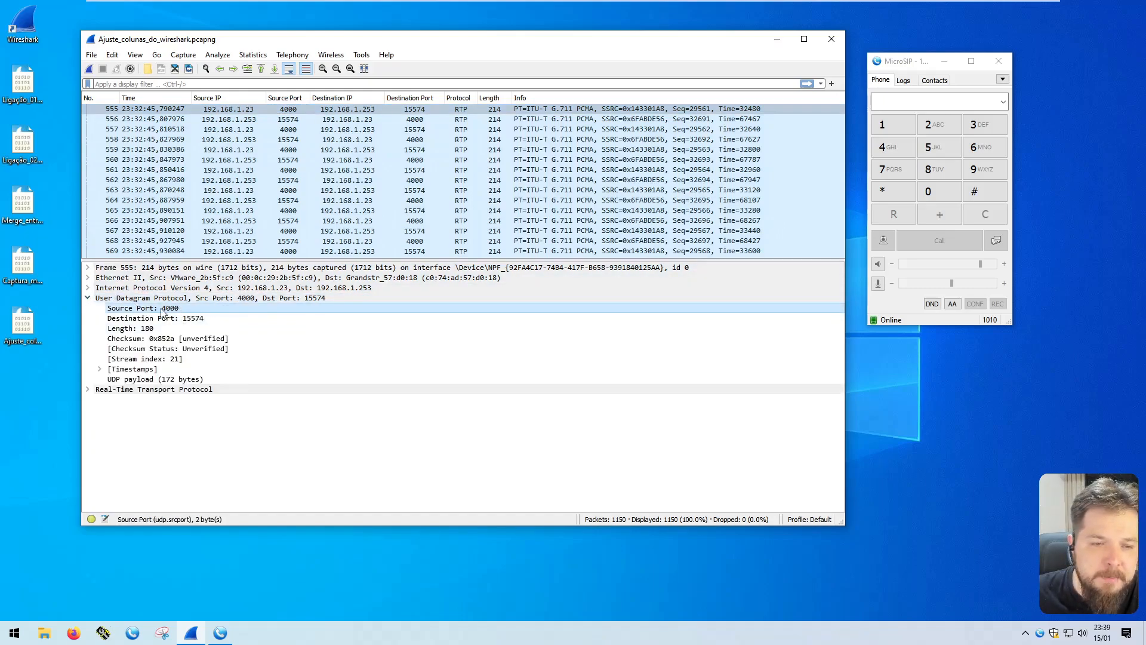
pyautogui.click(286, 139)
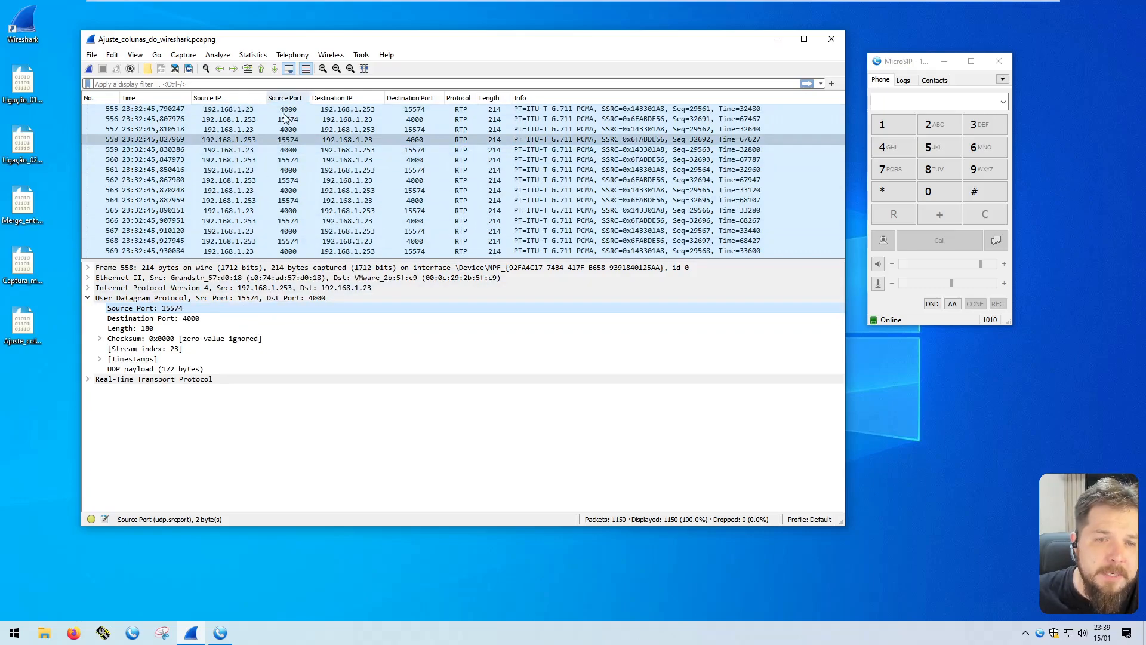
pyautogui.click(235, 109)
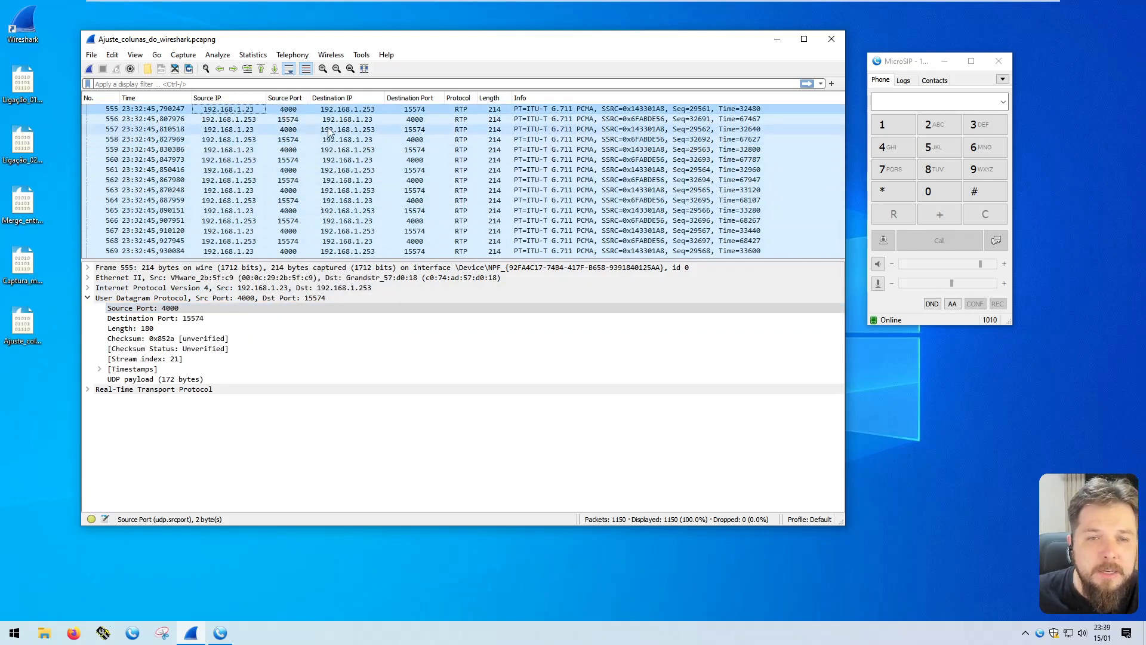
pyautogui.click(412, 111)
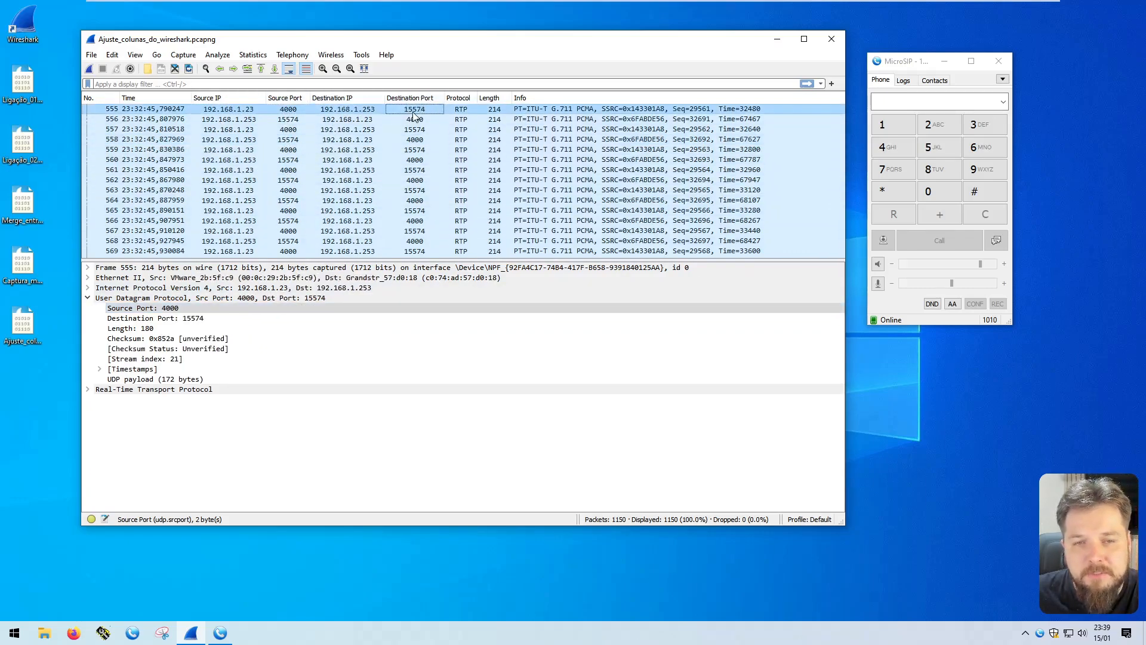
# Compare the destination port in packet 555's UDP details with its Destination Port and Destination IP columns in the packet list
pyautogui.click(182, 320)
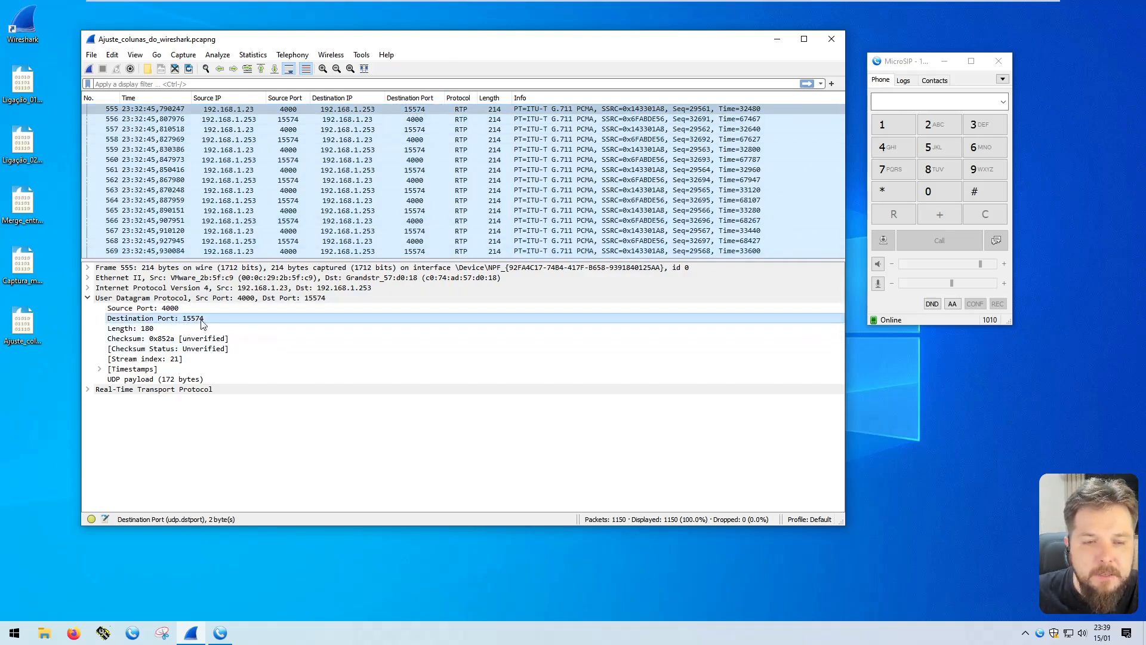
pyautogui.click(418, 109)
pyautogui.click(362, 111)
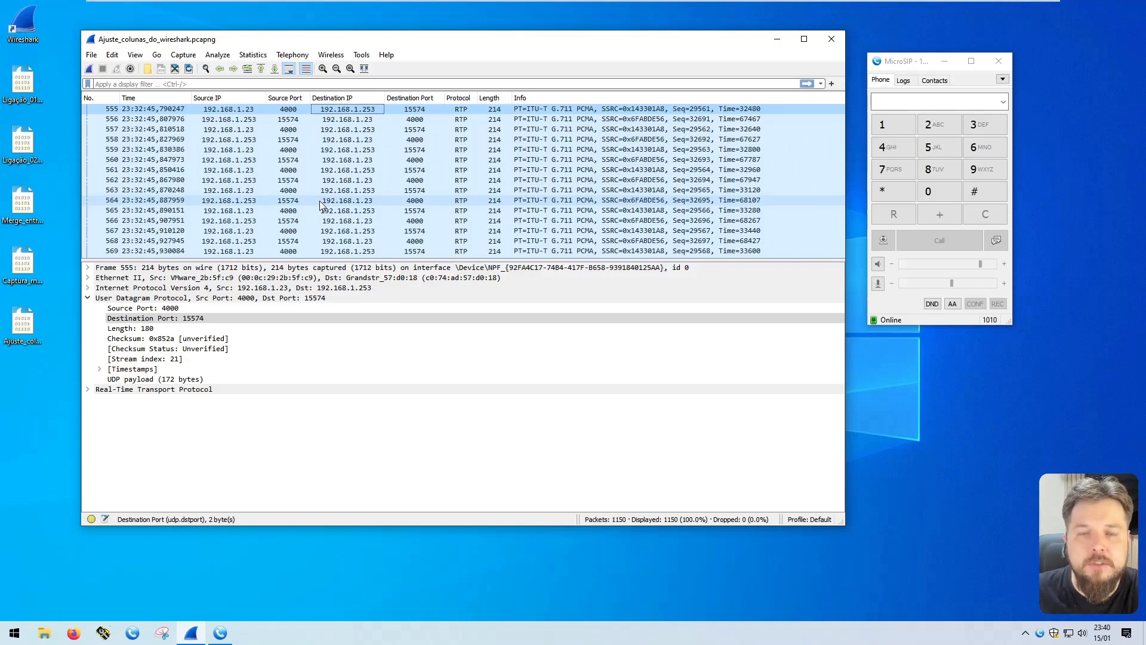
# Add a new column titled "Source MAC Addr" in the column preferences
pyautogui.rightClick(230, 99)
pyautogui.click(284, 150)
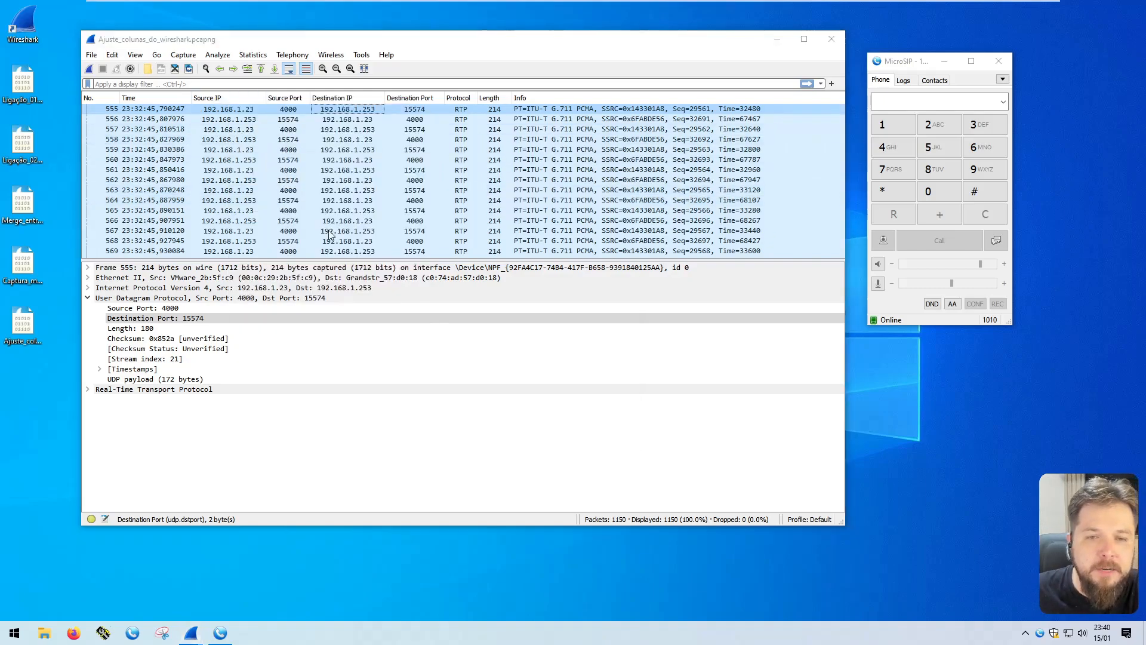
pyautogui.click(327, 417)
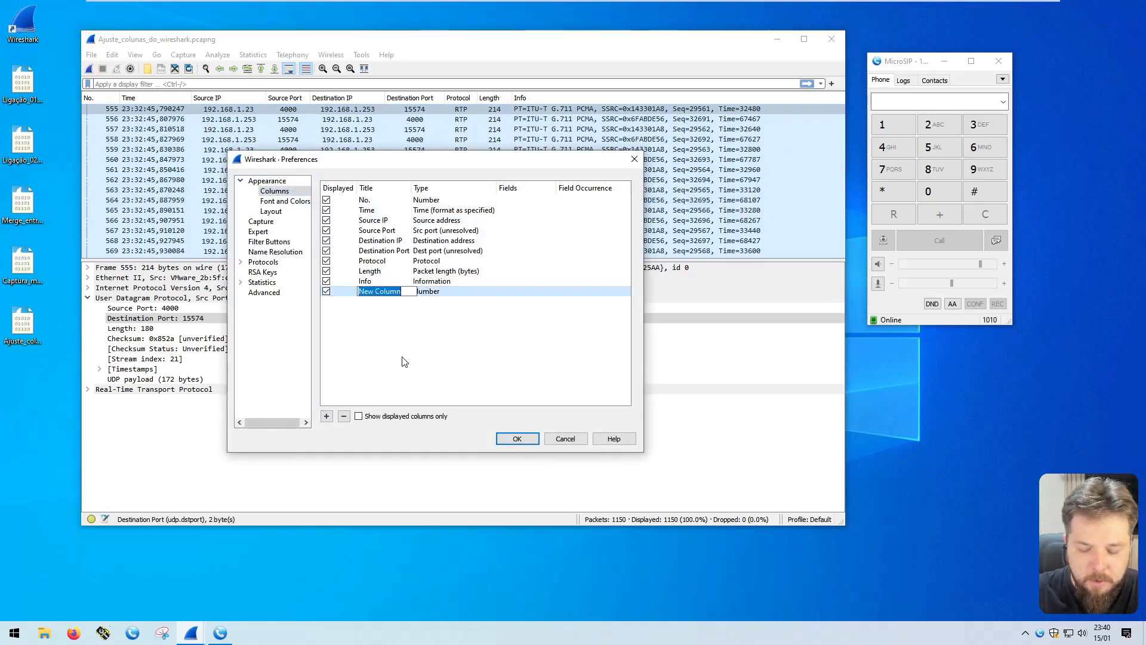
pyautogui.write('MAC')
pyautogui.write('Source MAC Addr')
pyautogui.press('Return')
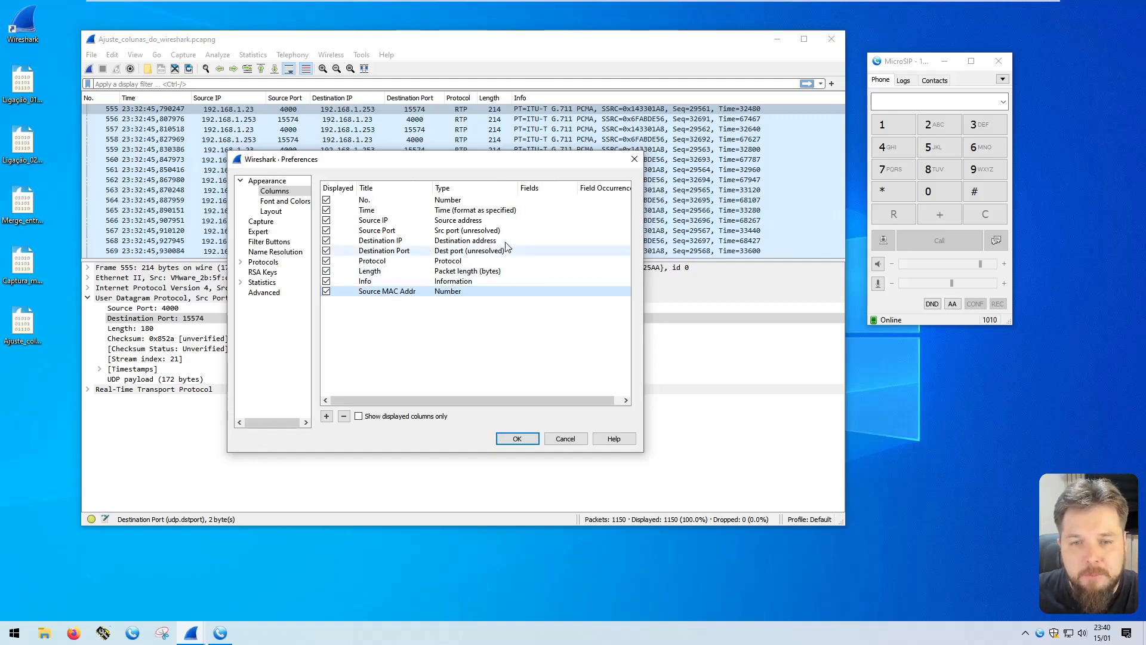
# Set the Source MAC Addr column's type to Hw src addr (unresolved), widening the Type column of the preferences list
pyautogui.moveTo(518, 186); pyautogui.dragTo(556, 186)
pyautogui.doubleClick(469, 292)
pyautogui.moveTo(546, 349)
pyautogui.mouseDown()
pyautogui.moveTo(548, 325)
pyautogui.moveTo(547, 338)
pyautogui.mouseUp()
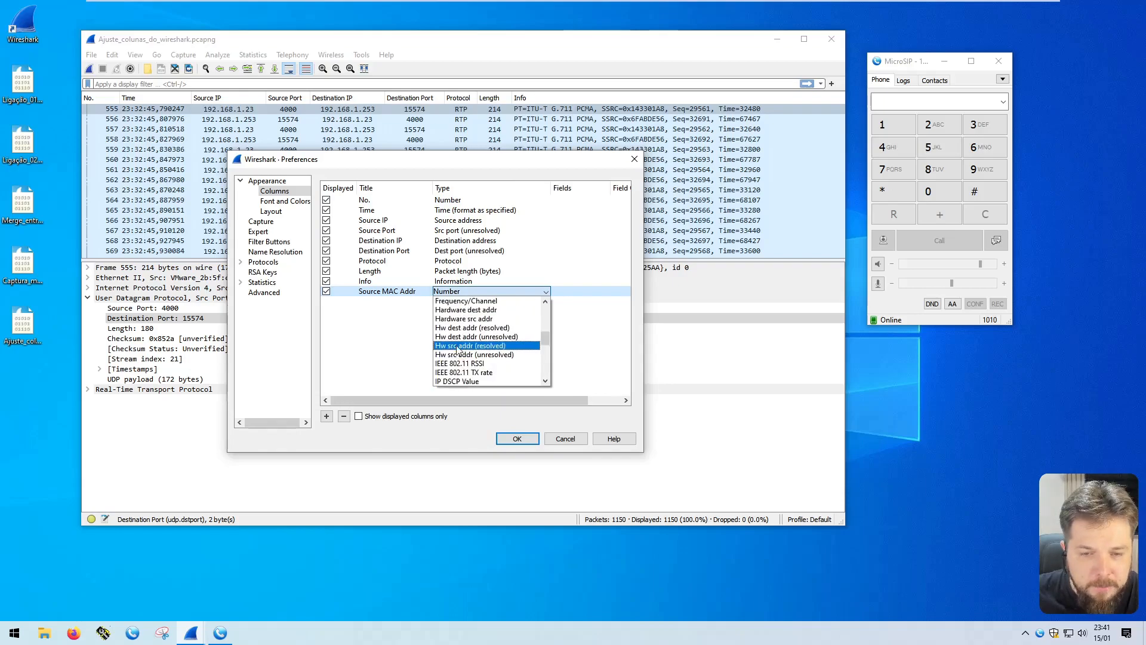
pyautogui.click(500, 355)
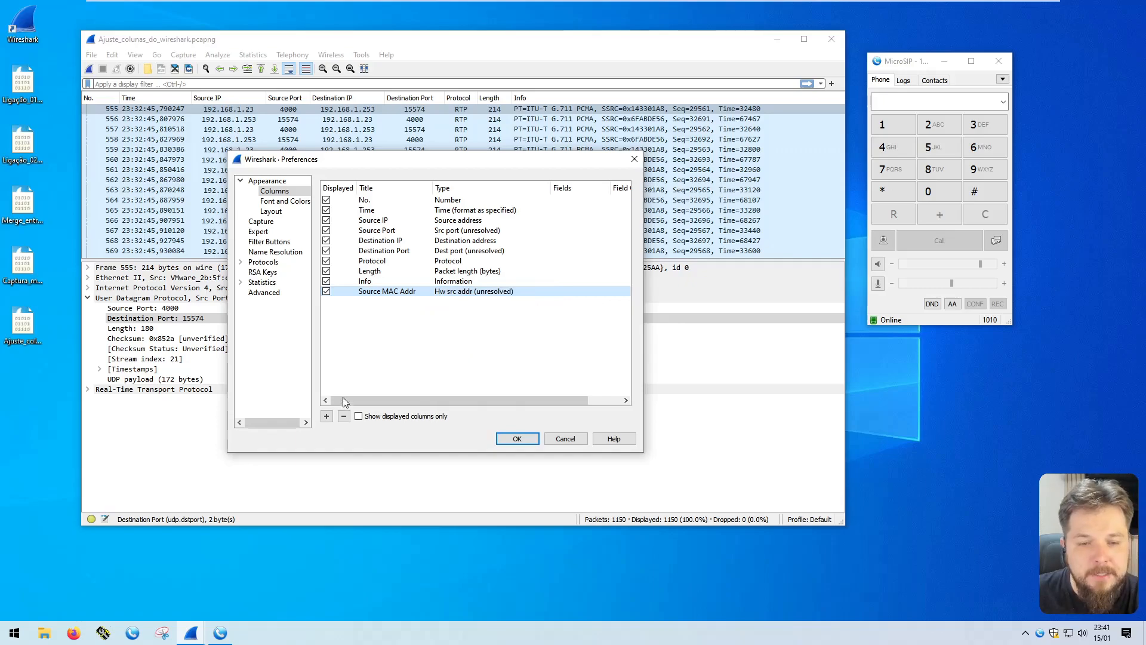
# Add another column titled "Destination MAC Addr" with the type Hw dest addr (unresolved)
pyautogui.click(327, 416)
pyautogui.write('Destination MAC Addr')
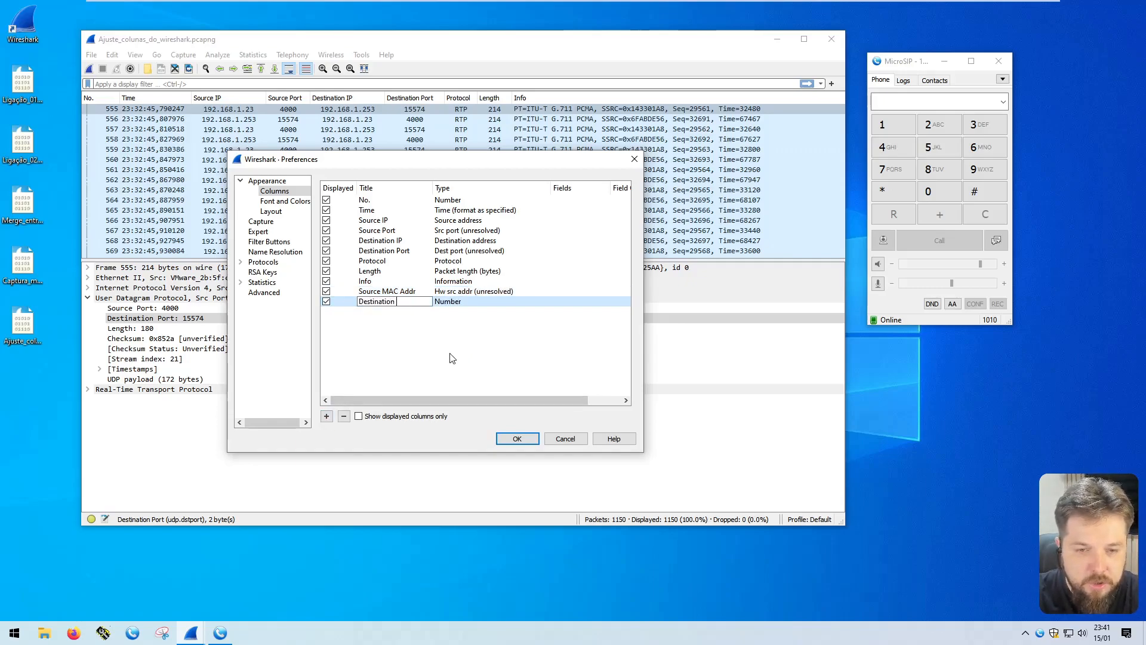
pyautogui.press('Return')
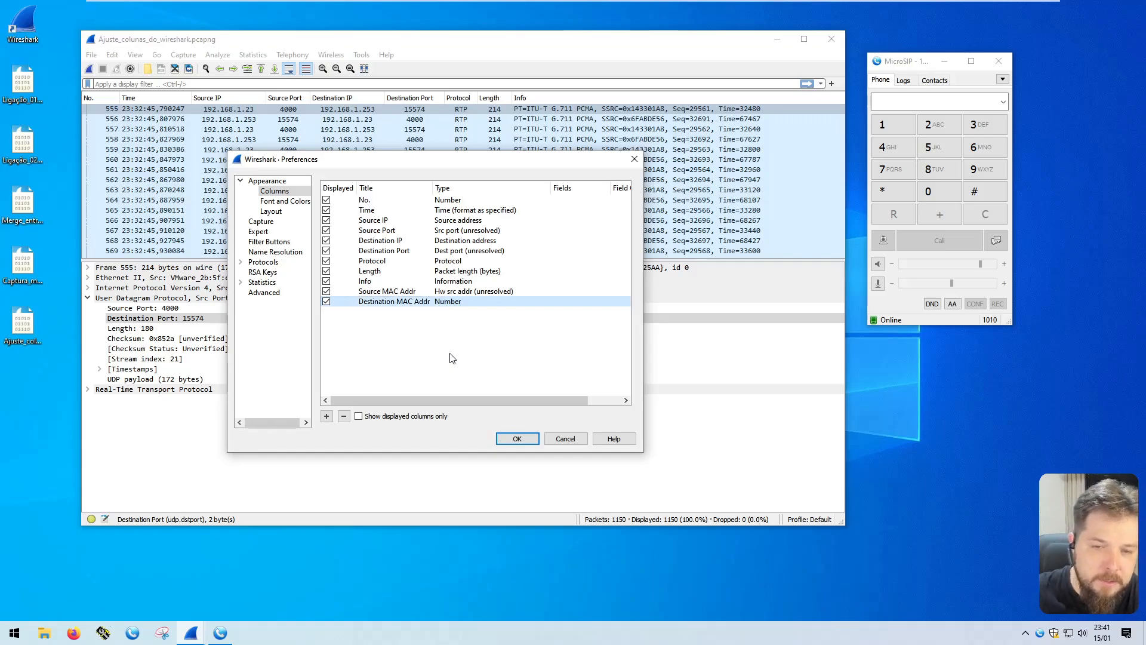
pyautogui.doubleClick(449, 302)
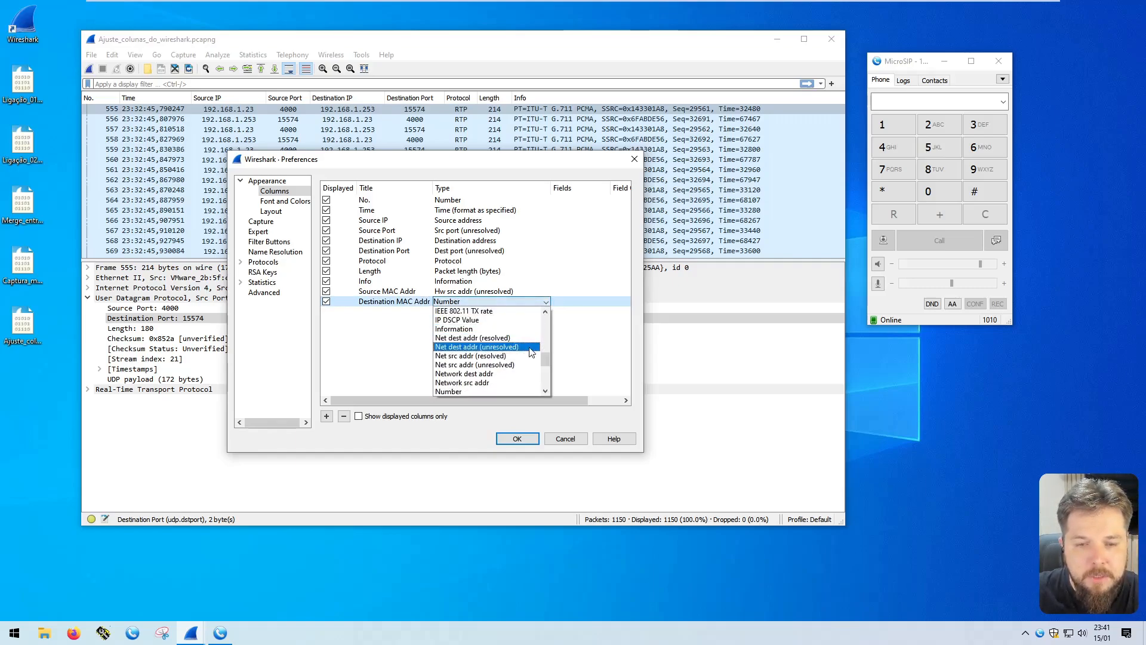
pyautogui.scroll(3, 519, 356)
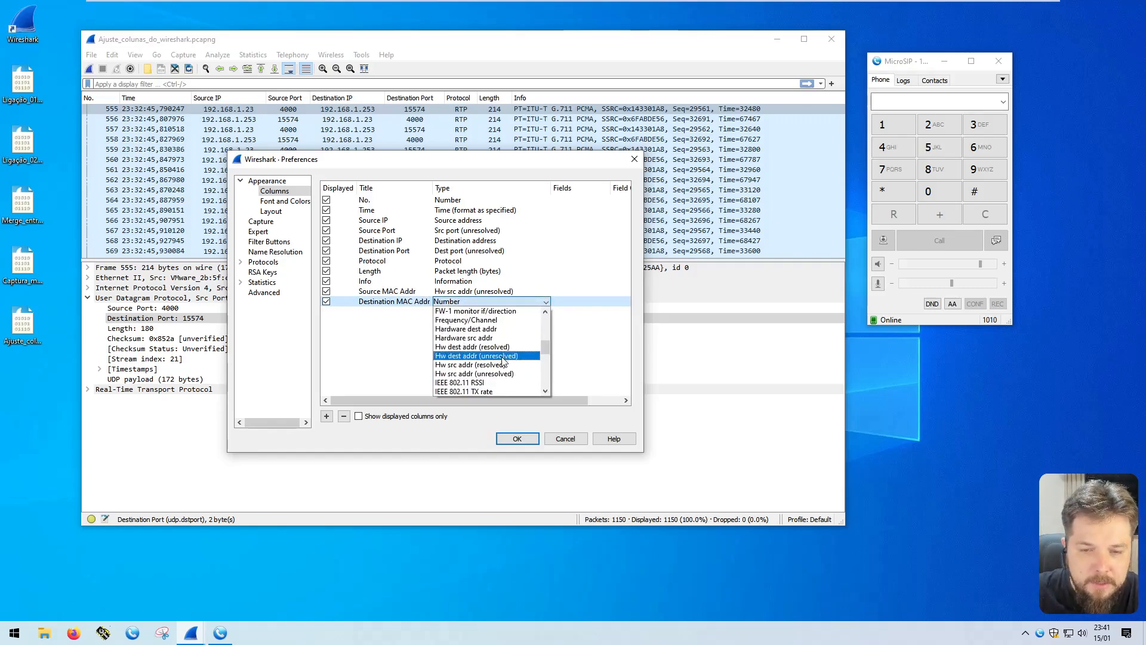
pyautogui.click(494, 357)
# Move the Source MAC Addr column directly above Source IP in the column order
pyautogui.click(389, 292)
pyautogui.moveTo(389, 294); pyautogui.dragTo(377, 222)
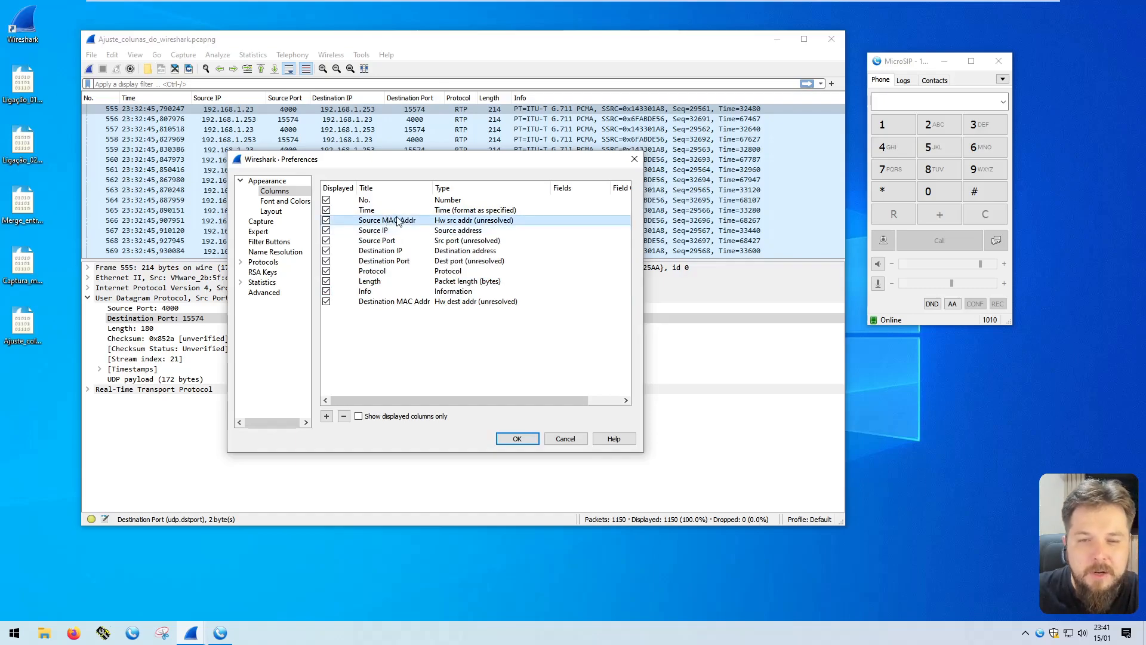
pyautogui.click(380, 231)
pyautogui.click(382, 241)
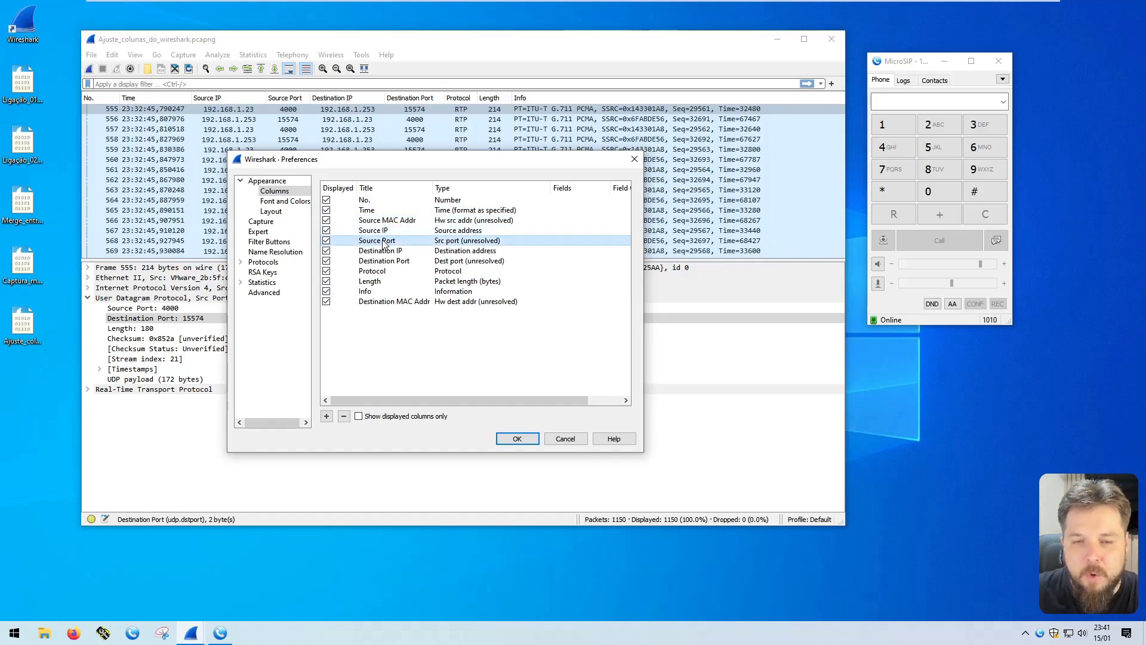
# Move the Destination MAC Addr column directly above Destination IP and apply the column preferences
pyautogui.click(387, 303)
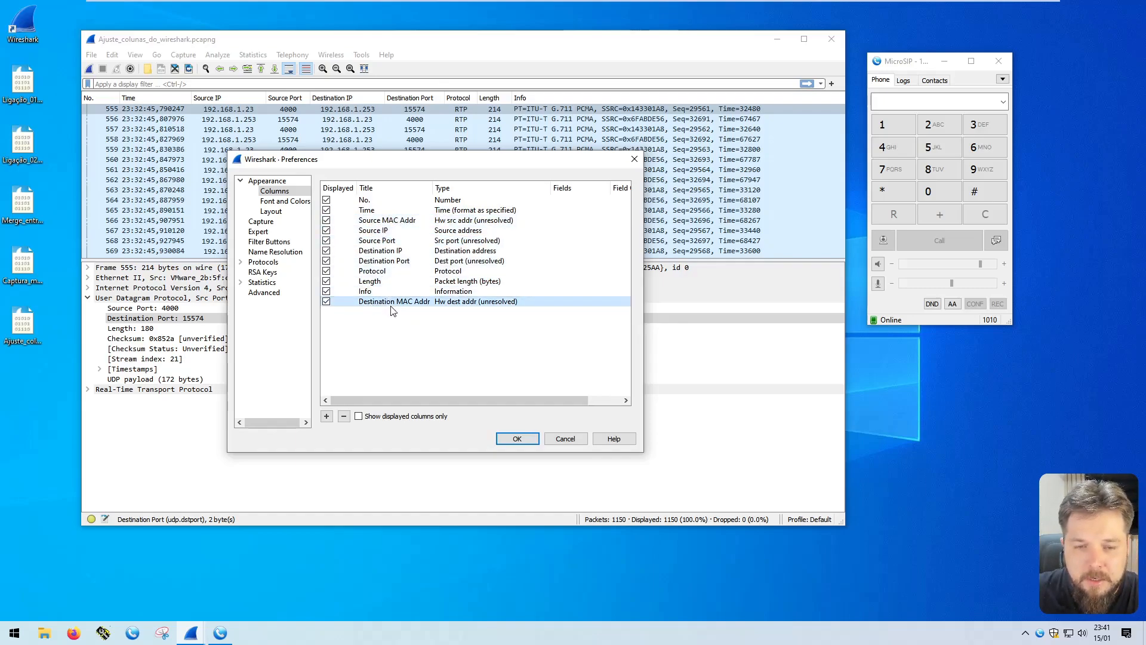
pyautogui.moveTo(383, 304); pyautogui.dragTo(389, 251)
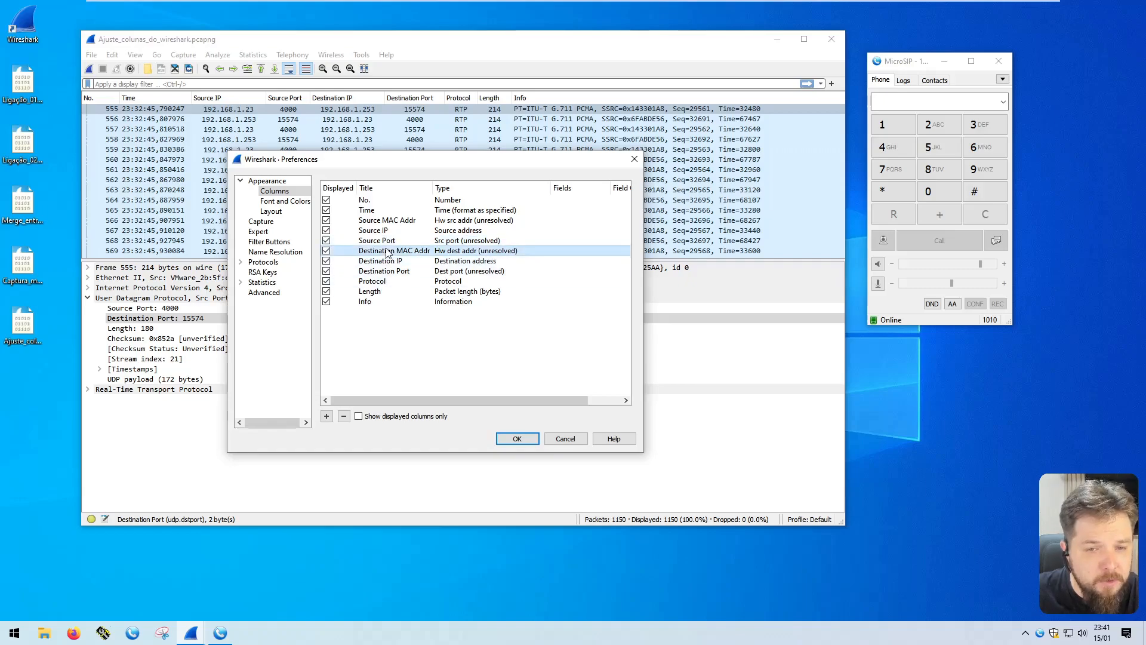
pyautogui.click(400, 262)
pyautogui.click(400, 271)
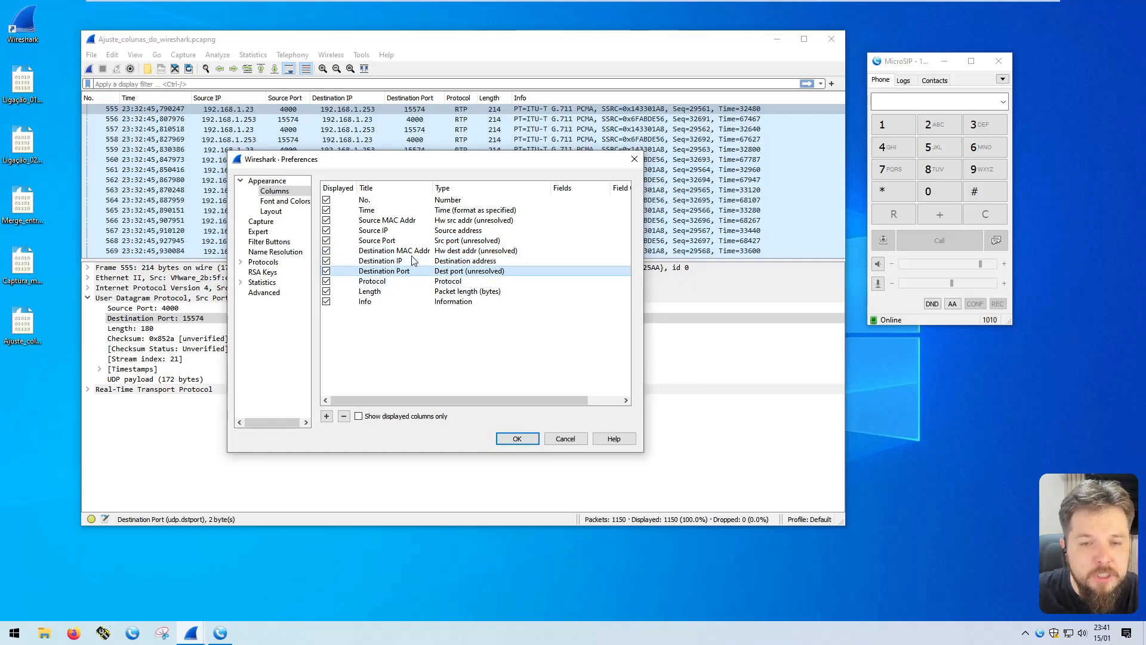
pyautogui.click(518, 439)
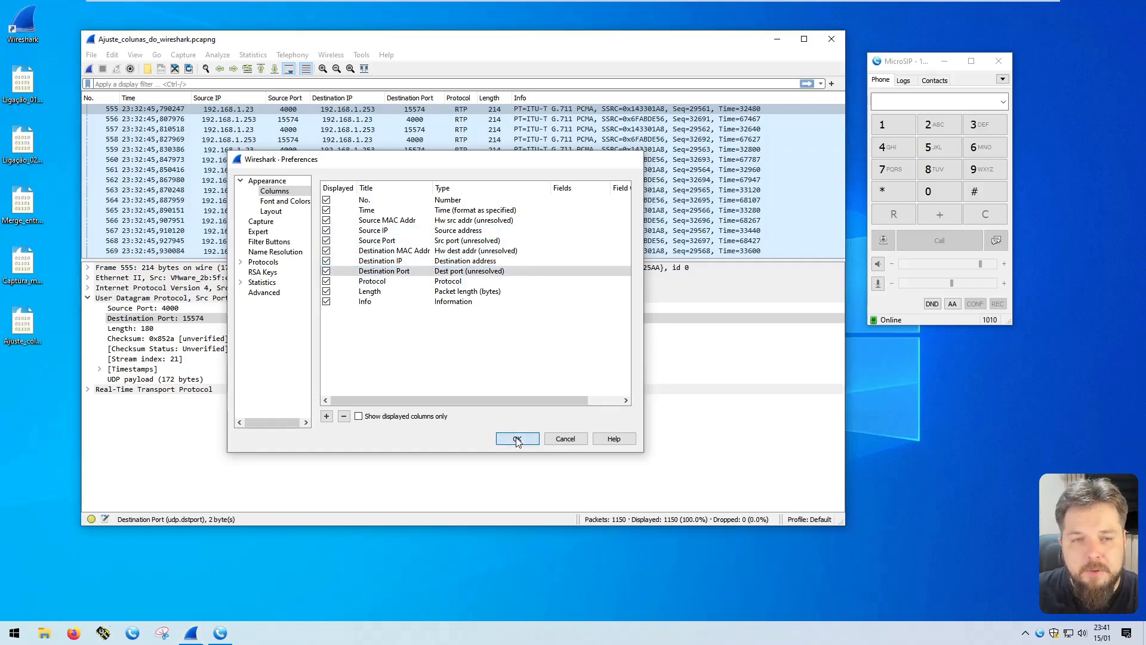
# Centre-align the Source MAC Addr and Destination MAC Addr columns and adjust their widths slightly in the packet list
pyautogui.moveTo(279, 97); pyautogui.dragTo(281, 100)
pyautogui.rightClick(245, 96)
pyautogui.click(284, 117)
pyautogui.rightClick(447, 97)
pyautogui.click(472, 117)
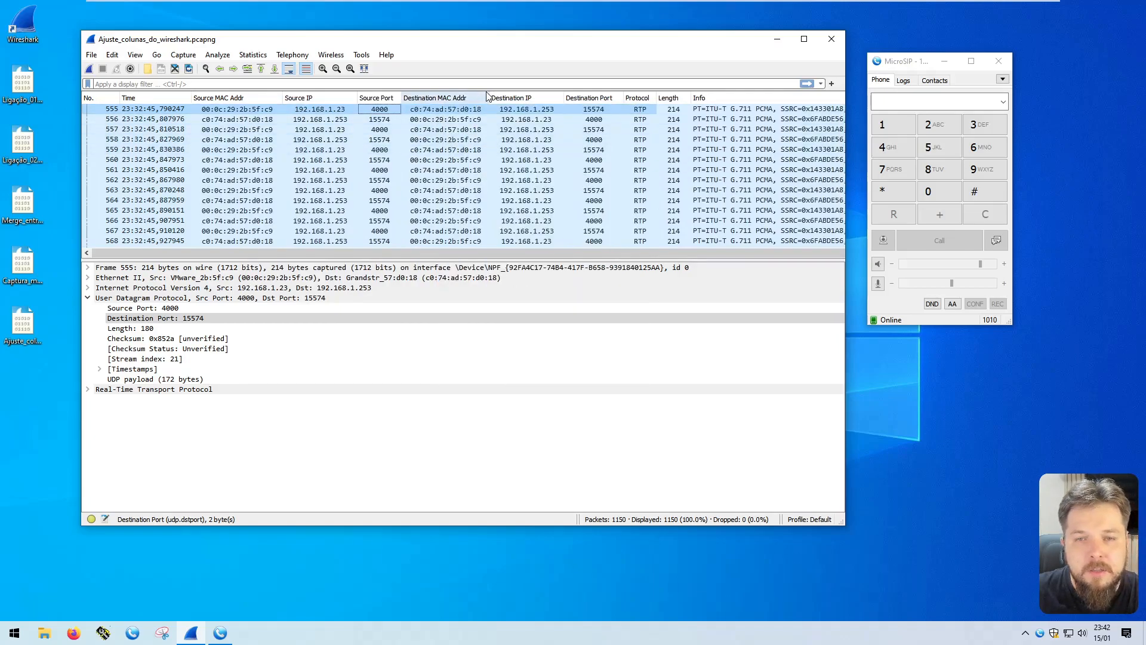
pyautogui.moveTo(487, 95); pyautogui.dragTo(491, 96)
# Review packet 555's source and destination MAC address, IP and port values across the packet list columns
pyautogui.click(233, 110)
pyautogui.click(318, 111)
pyautogui.click(380, 111)
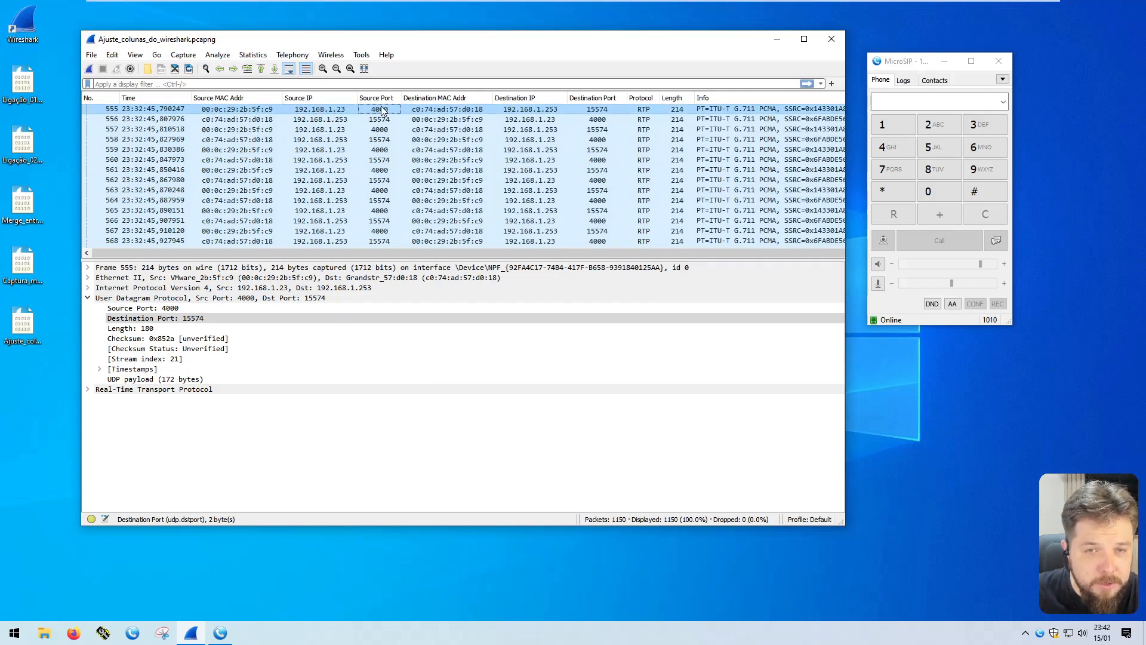
pyautogui.click(420, 112)
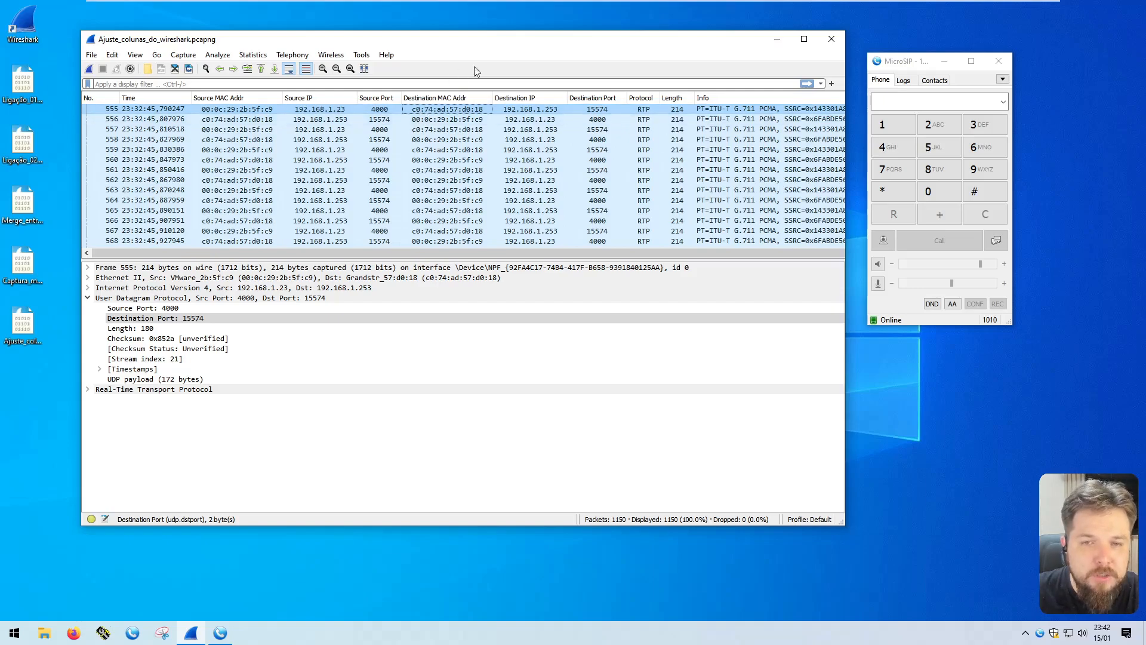
pyautogui.click(524, 111)
pyautogui.click(598, 112)
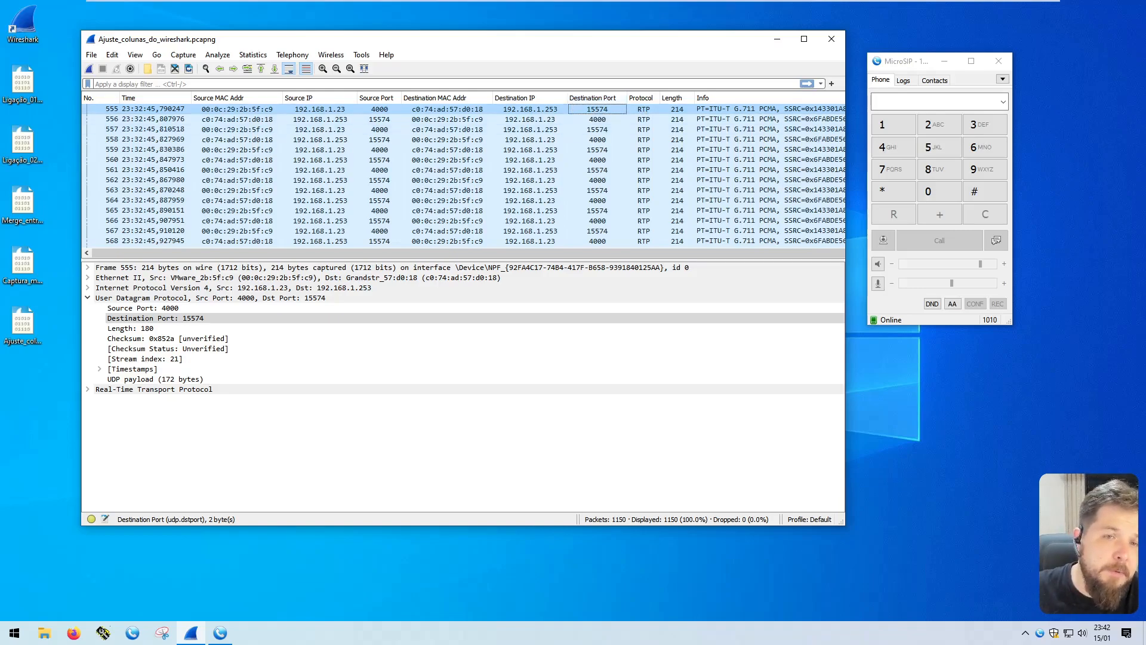
# Hide the Source MAC Addr and Destination MAC Addr columns from the packet list
pyautogui.rightClick(240, 97)
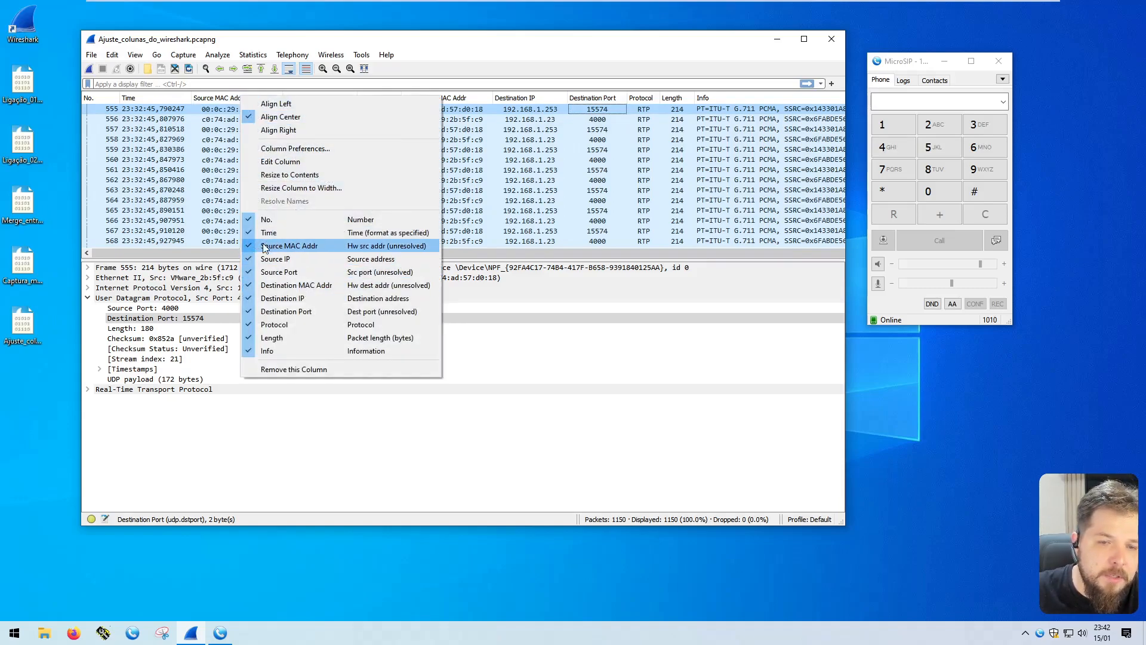
pyautogui.click(297, 250)
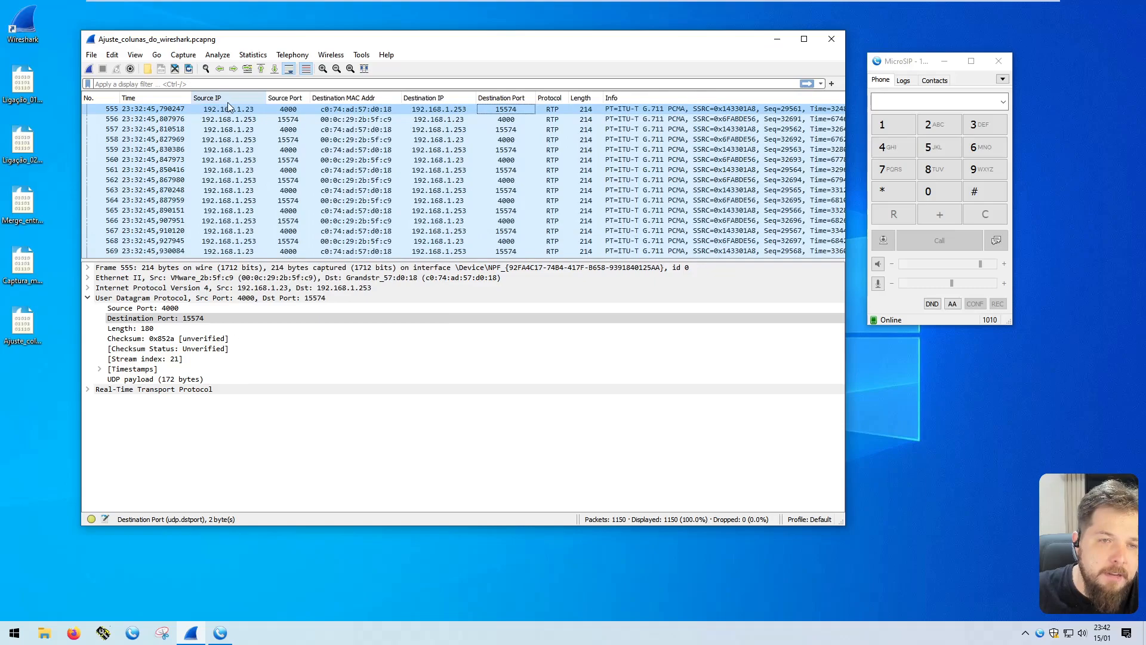
pyautogui.rightClick(362, 103)
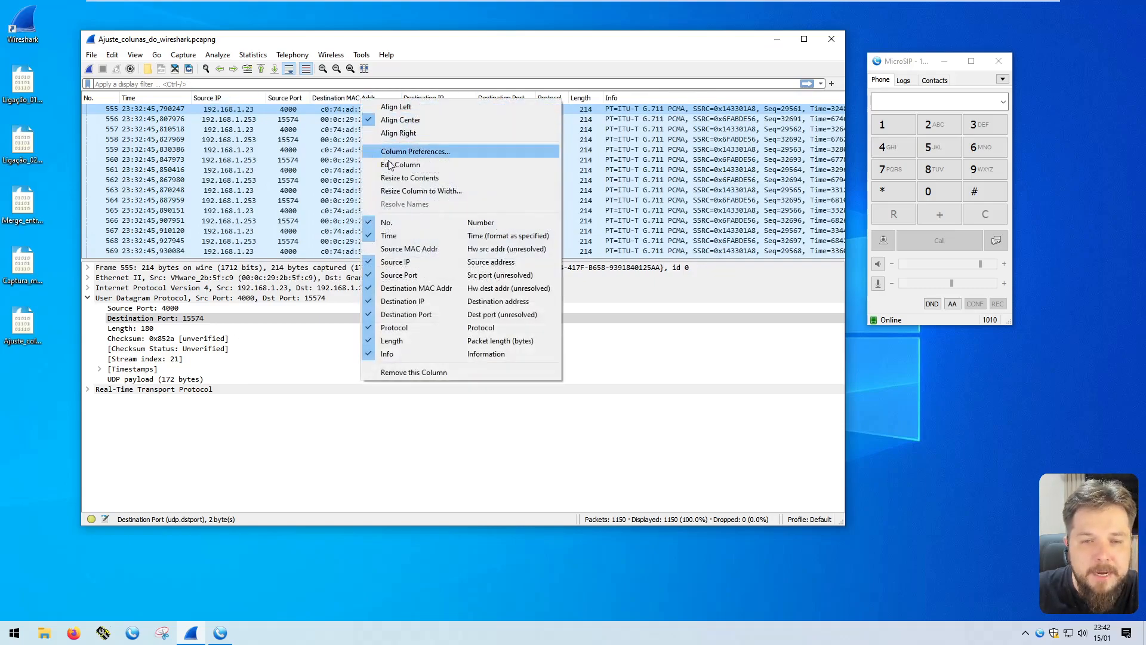
pyautogui.click(400, 290)
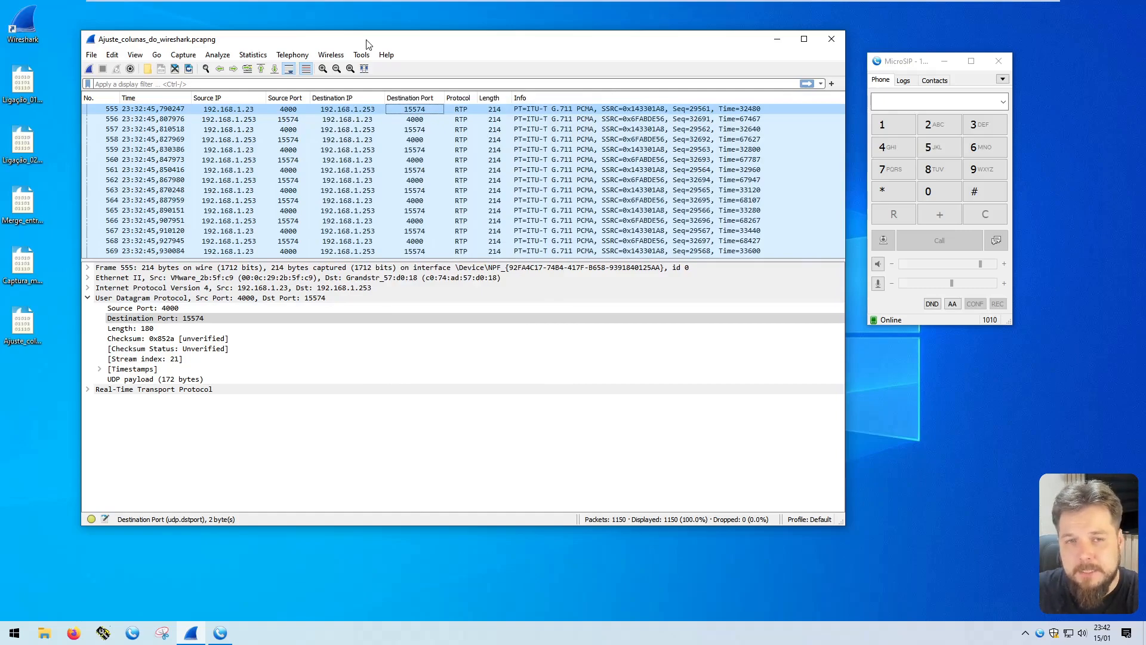
# Show the Source MAC Addr and Destination MAC Addr columns in the packet list again
pyautogui.rightClick(205, 98)
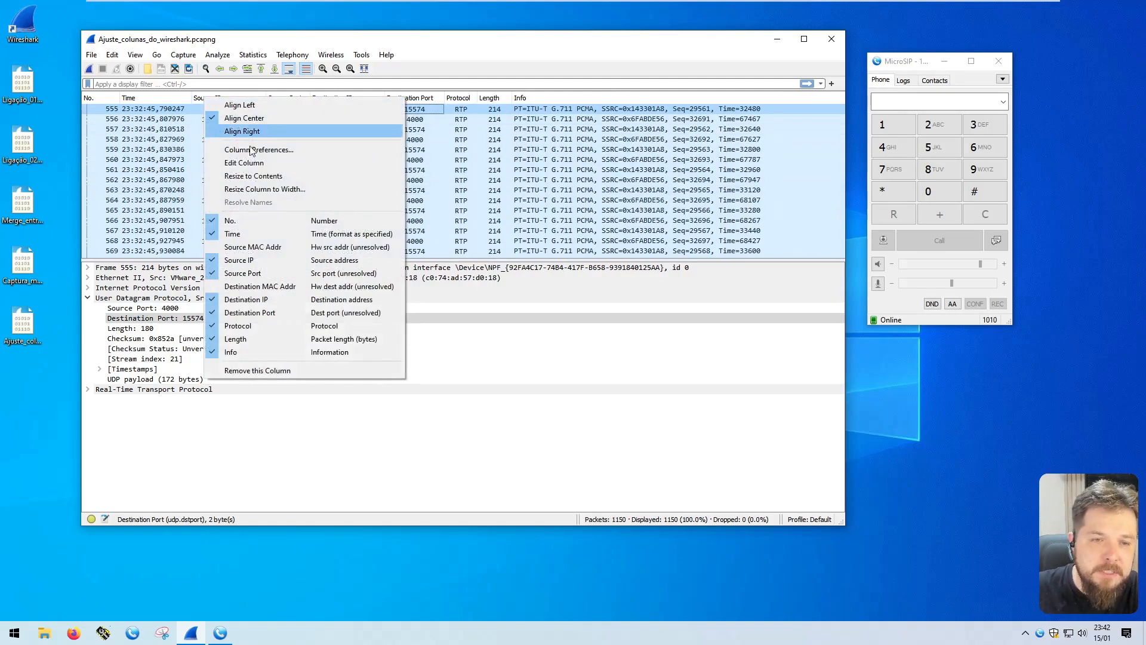
pyautogui.click(245, 247)
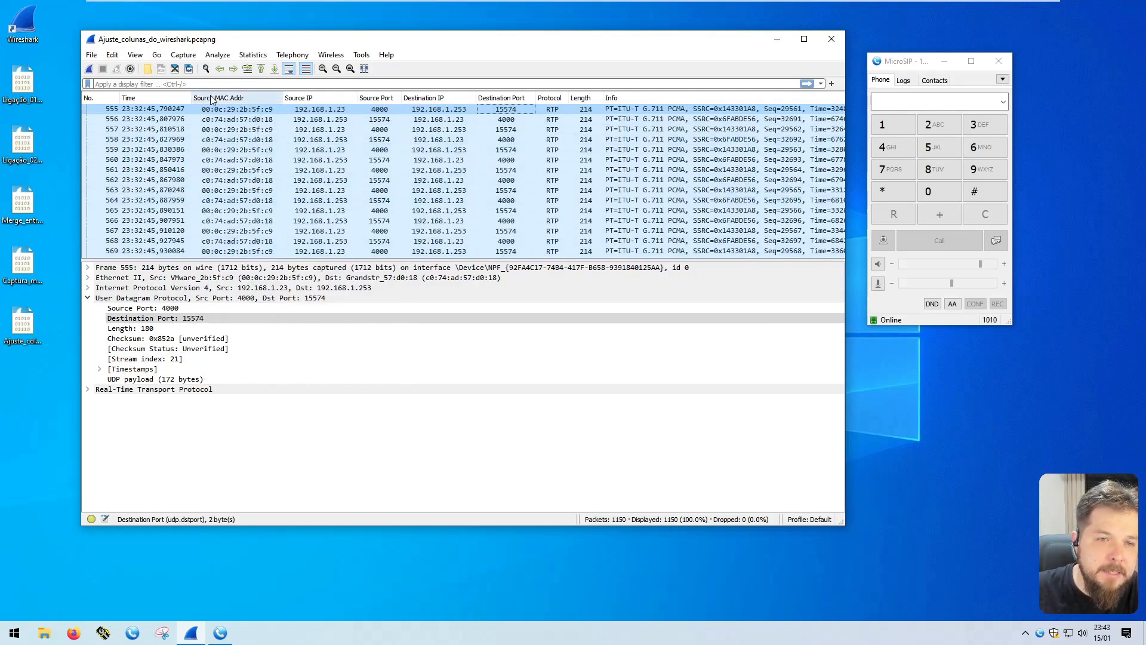
pyautogui.rightClick(443, 103)
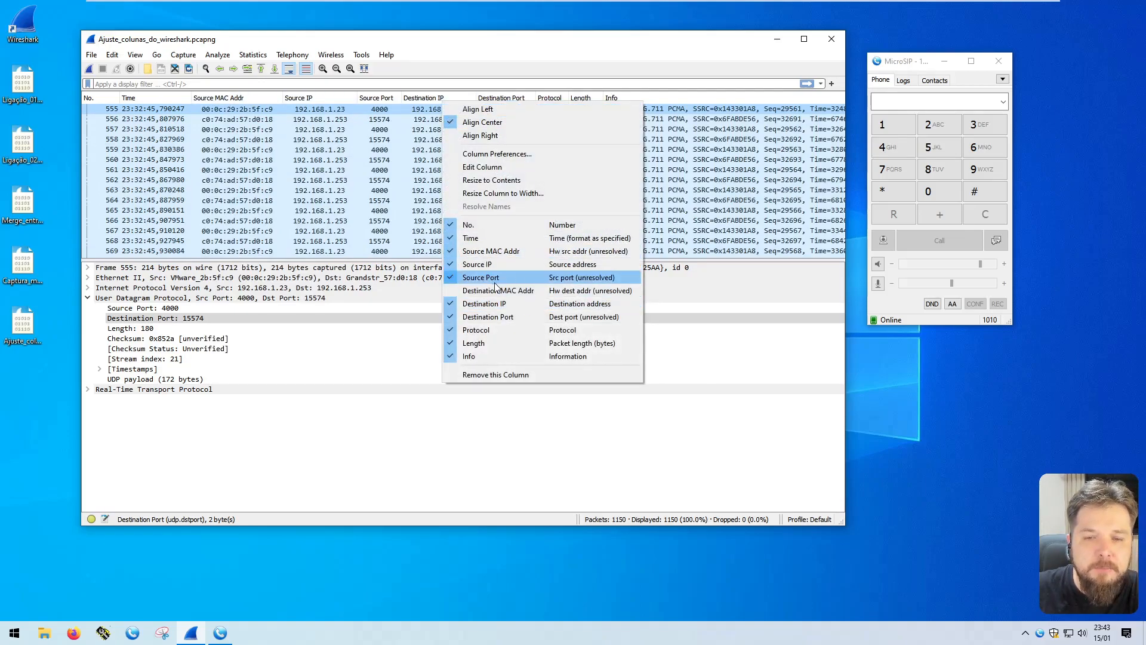
pyautogui.click(525, 292)
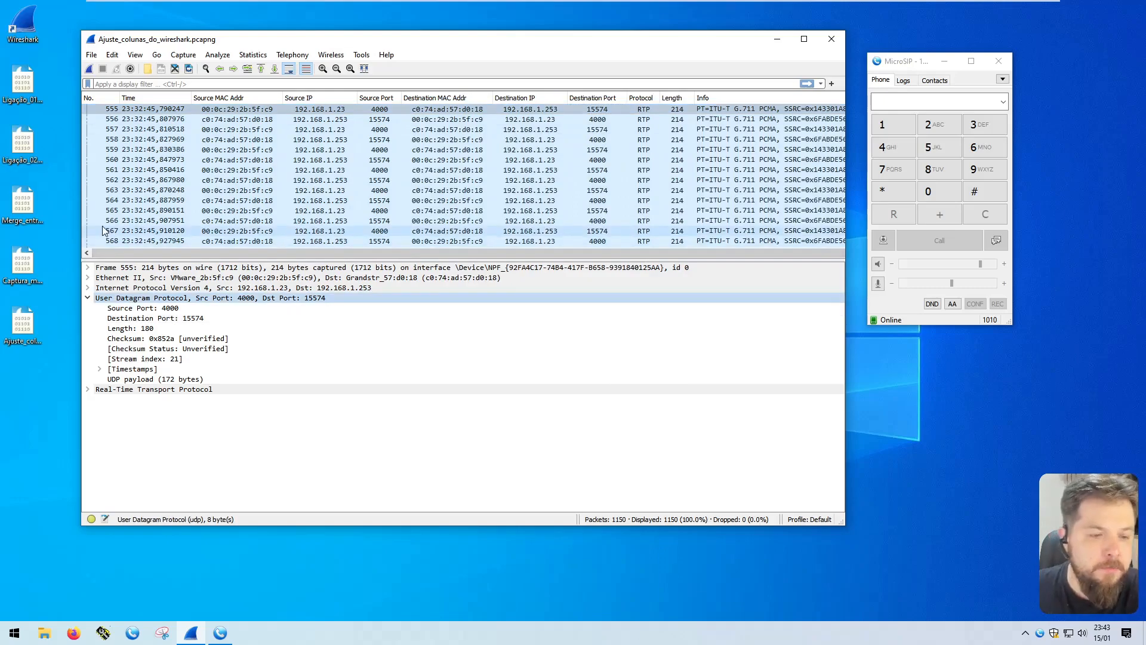
# Close the capture window and reopen the Ajuste_colunas_do_wireshark capture from the desktop to check its column layout
pyautogui.click(137, 180)
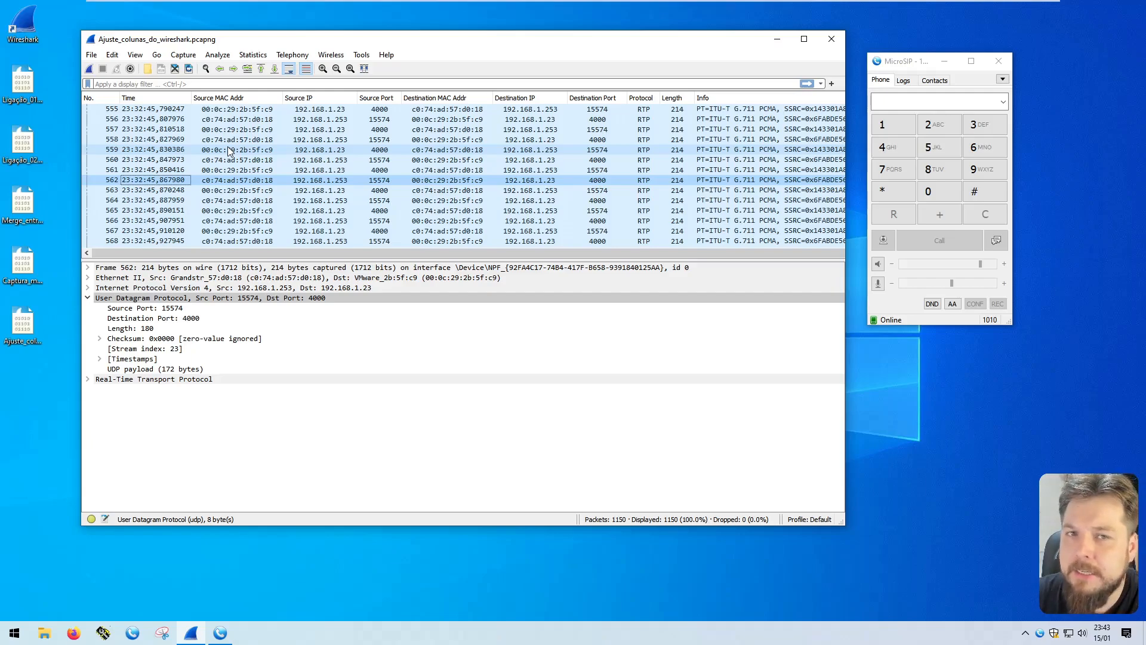
pyautogui.click(319, 170)
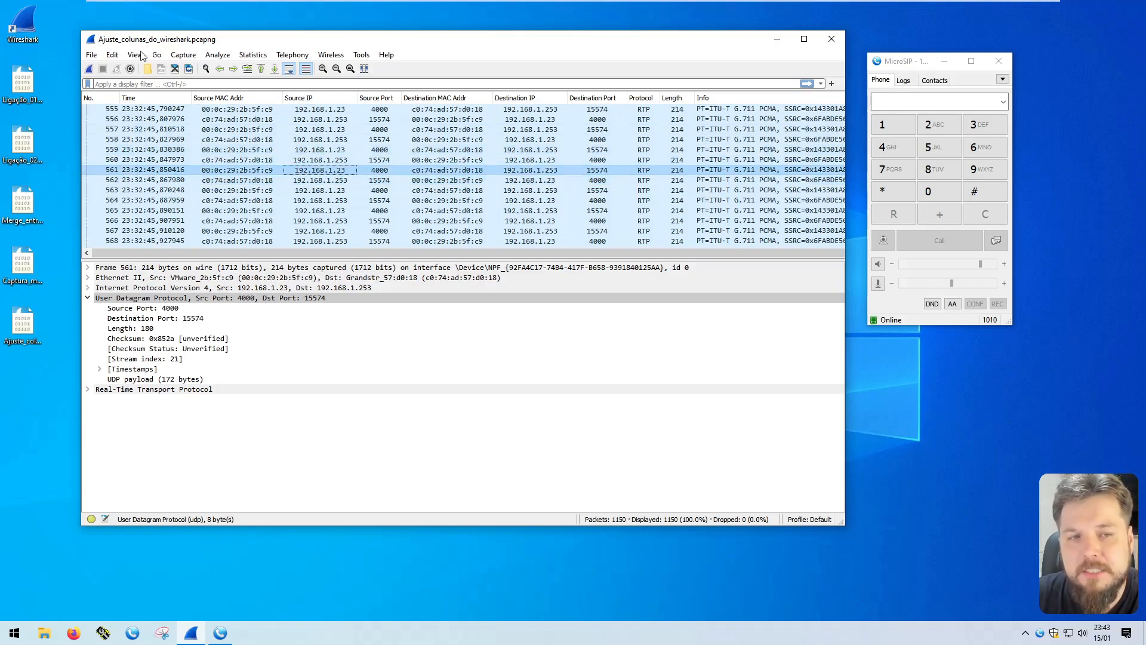
pyautogui.click(831, 39)
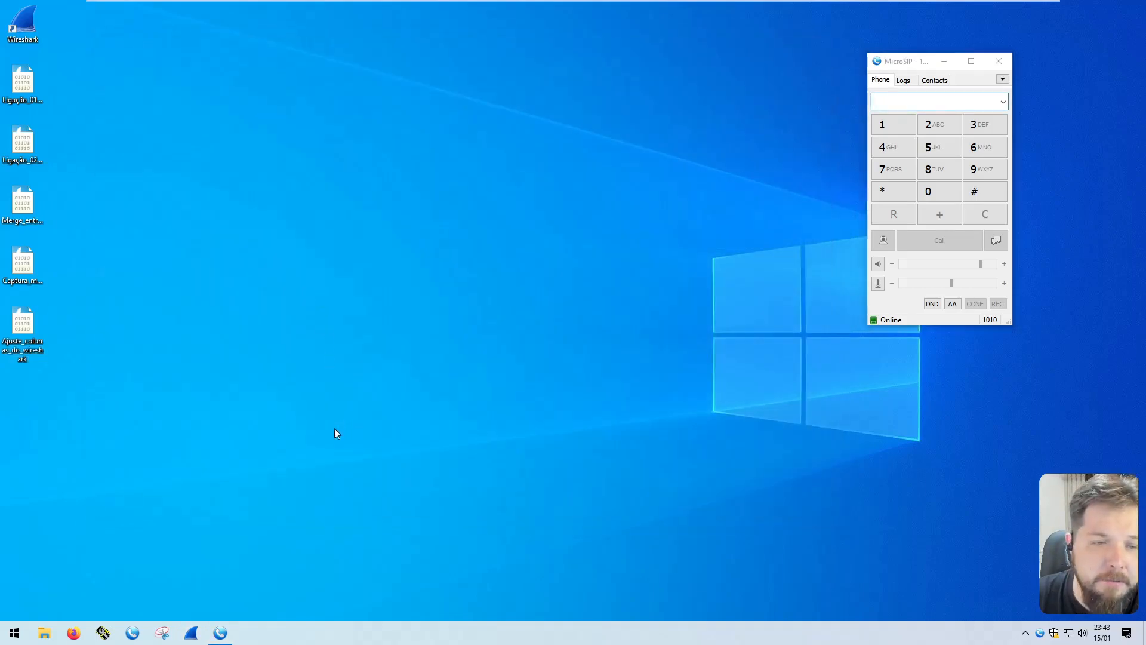
pyautogui.doubleClick(18, 338)
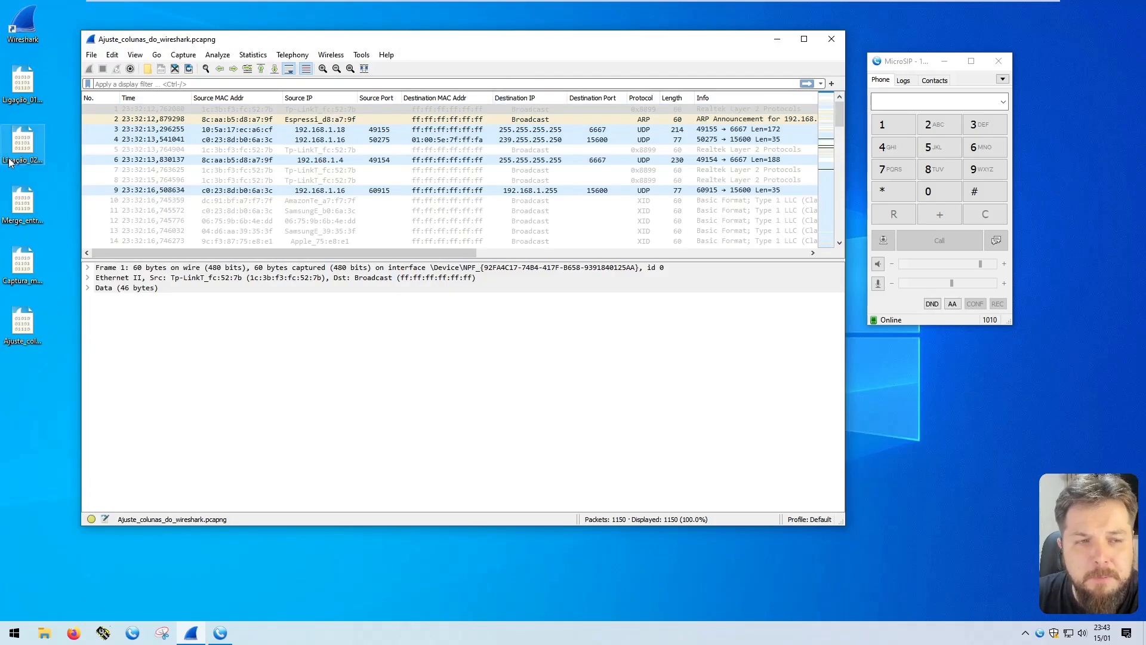
# Open the Merge_entre_ligação_01_e_02 capture from the desktop to check its column layout
pyautogui.click(24, 204)
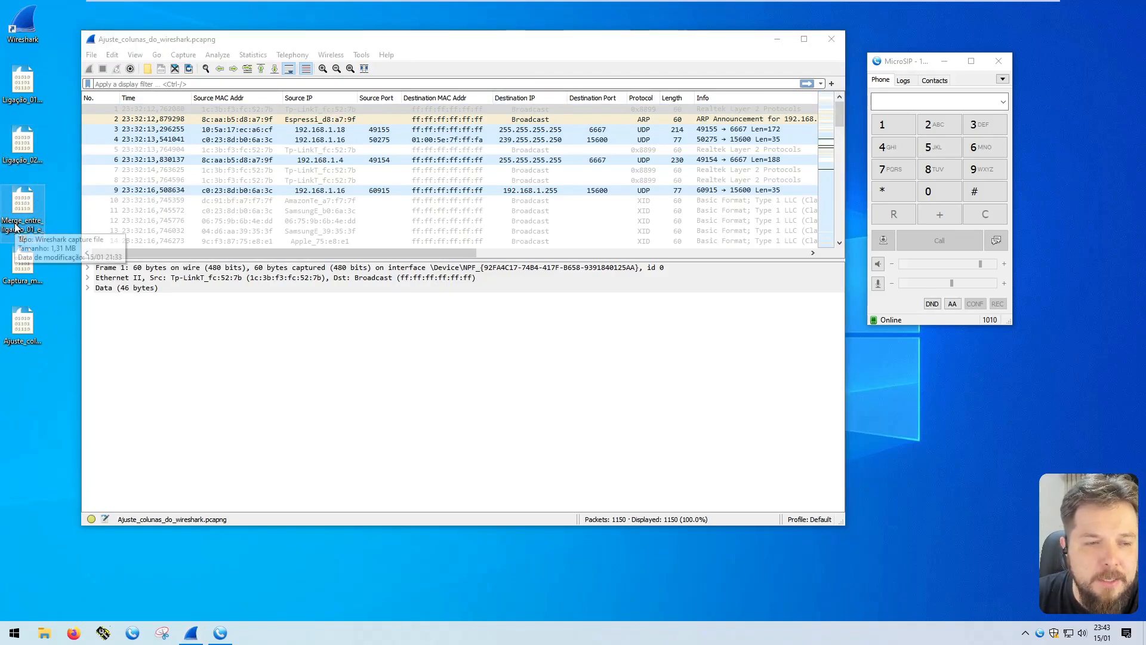
pyautogui.doubleClick(24, 213)
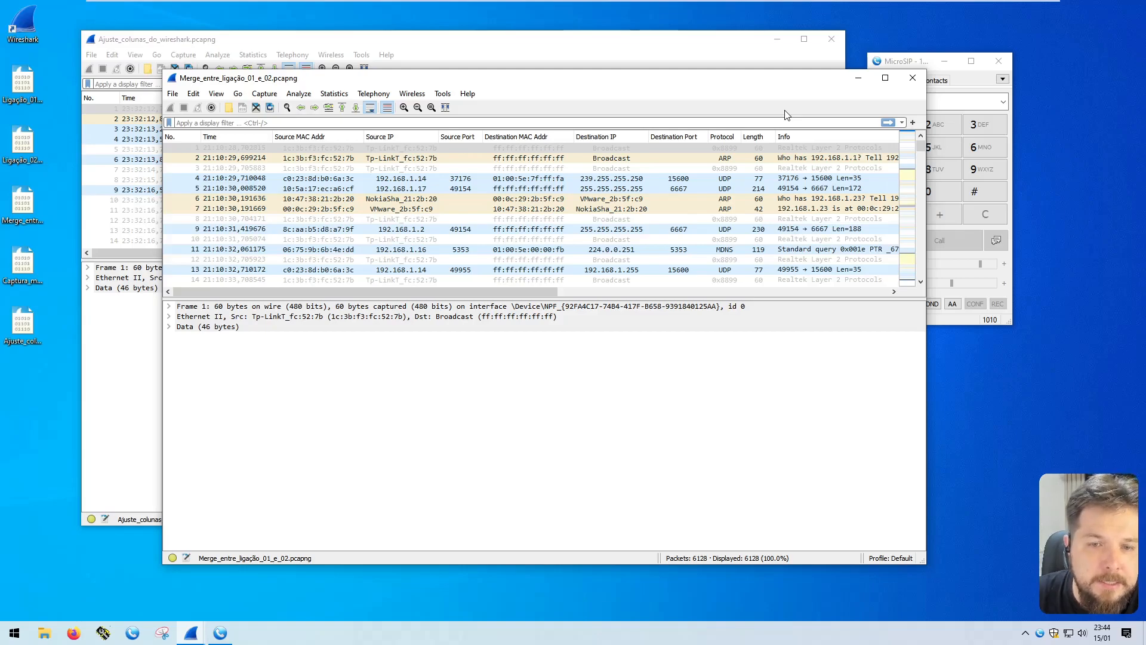
# Inspect the protocol details of packet 5 in the Merge_entre_ligação_01_e_02 capture
pyautogui.click(334, 188)
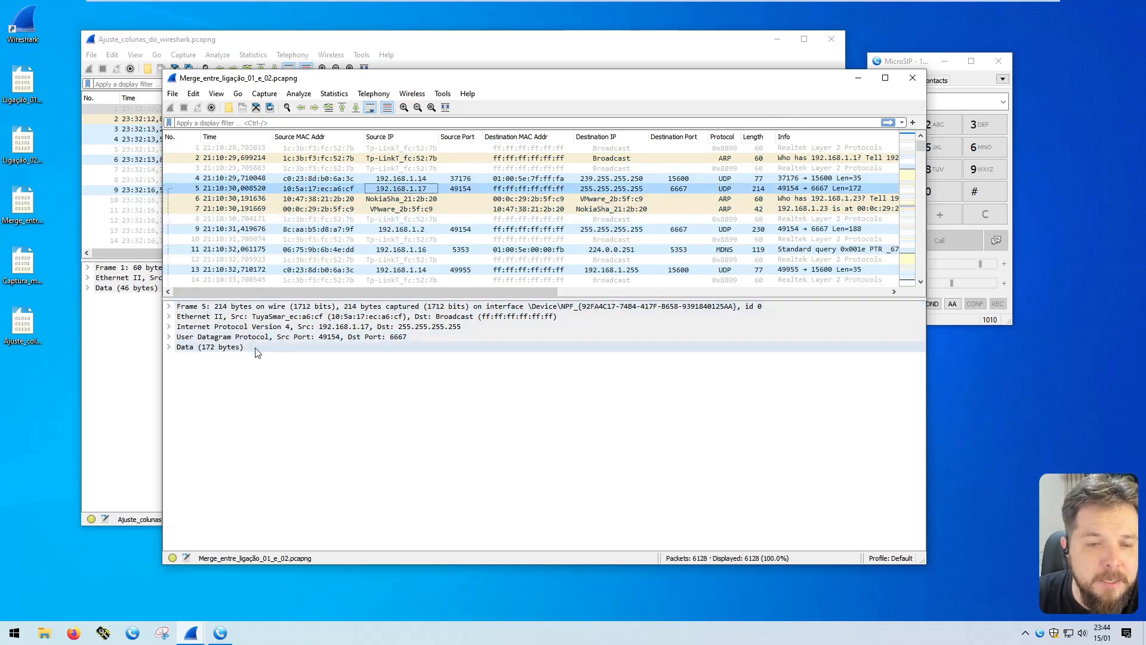
pyautogui.click(270, 338)
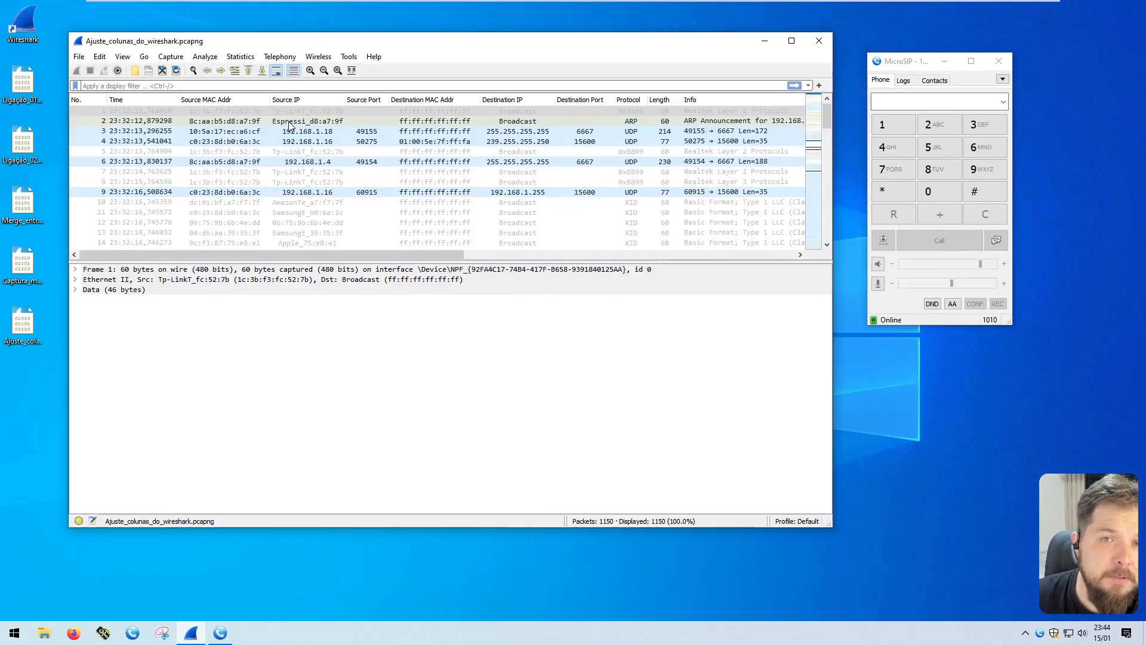
# Review the column preferences from the Ajuste_colunas_do_wireshark capture window and close them
pyautogui.rightClick(229, 101)
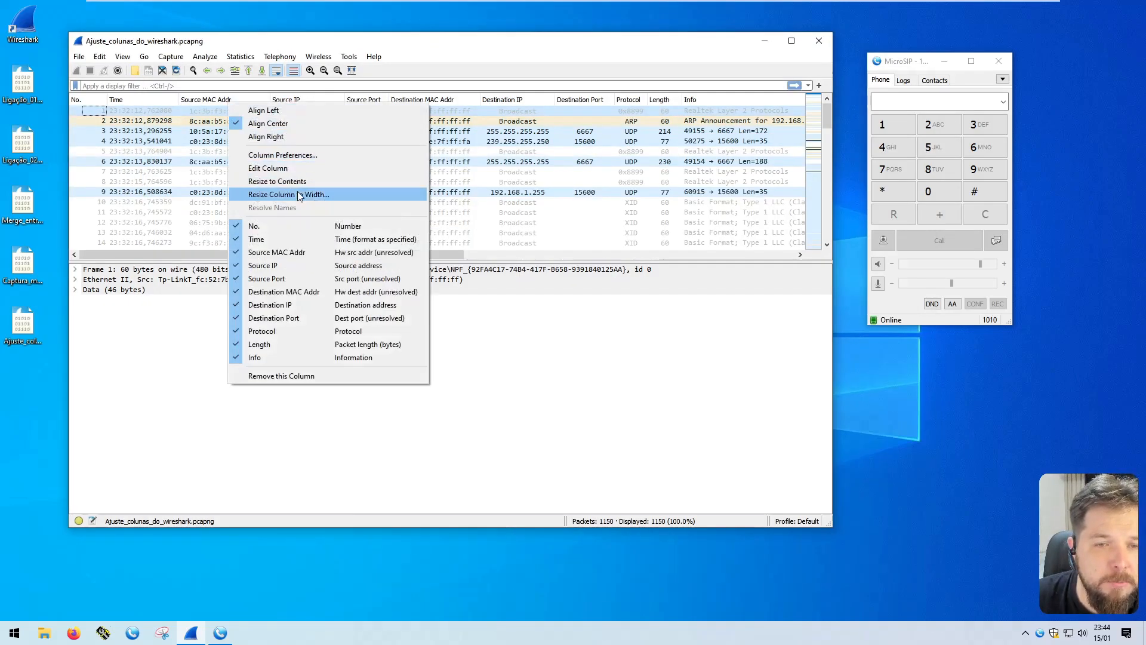
pyautogui.click(288, 156)
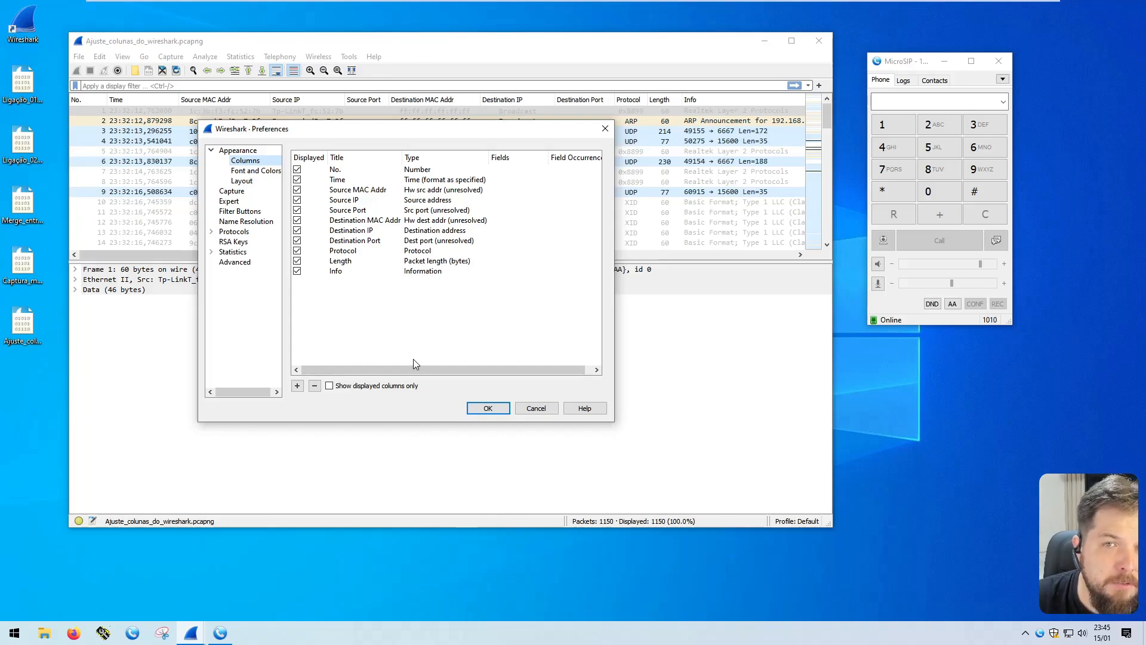
pyautogui.click(509, 408)
# Filter the packet list of the Ajuste_colunas_do_wireshark capture with the display filter sip
pyautogui.click(127, 86)
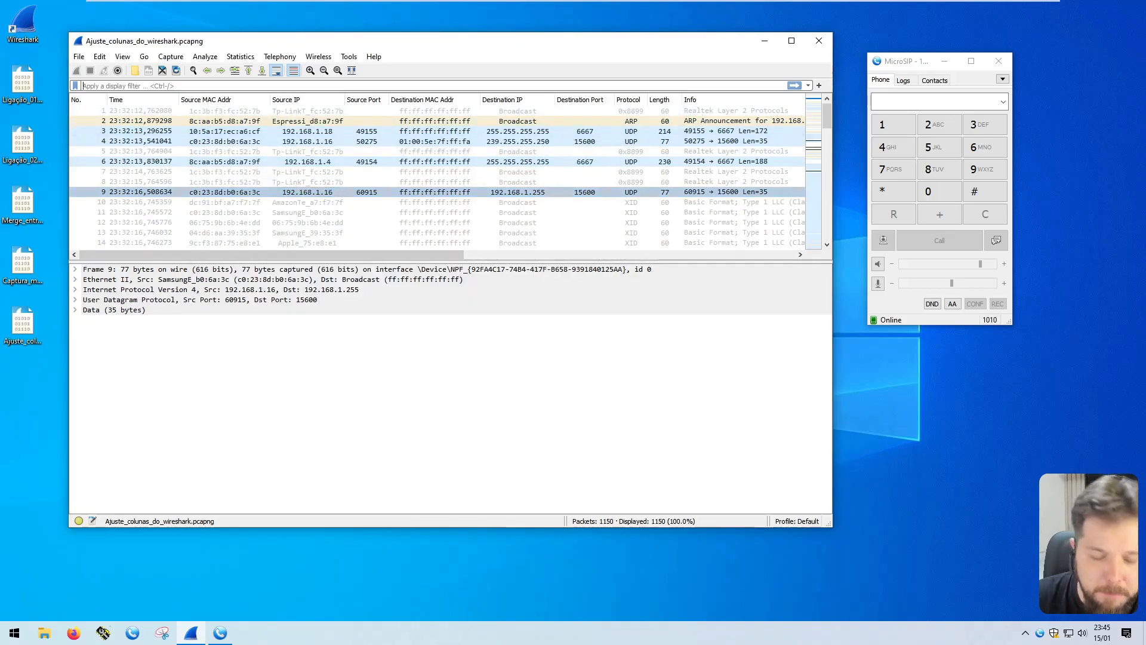
pyautogui.write('sip')
pyautogui.press('Return')
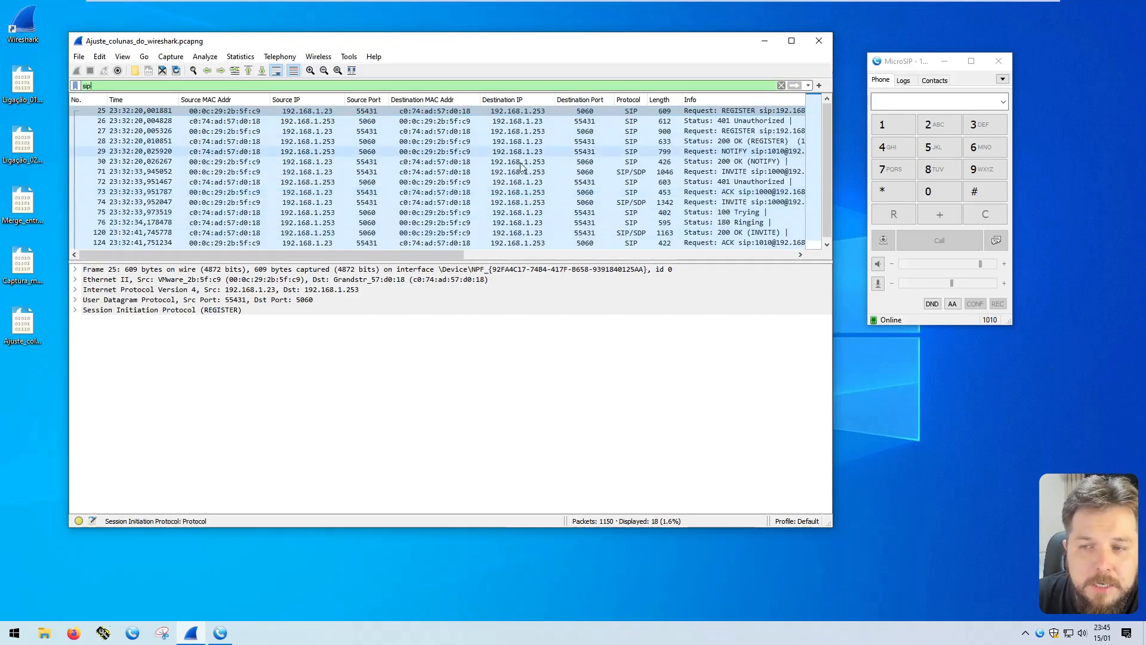
# Select INVITE packet 74 and expand its SIP message header down to the user parts of the From and To addresses
pyautogui.click(525, 202)
pyautogui.doubleClick(139, 310)
pyautogui.doubleClick(128, 331)
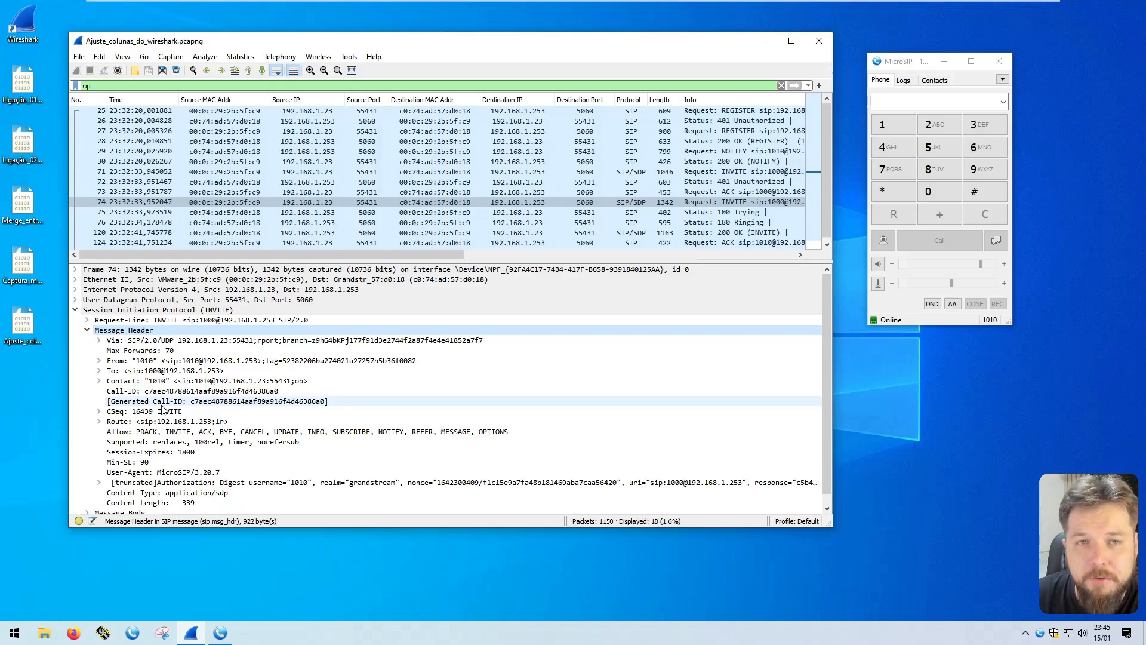
pyautogui.click(98, 361)
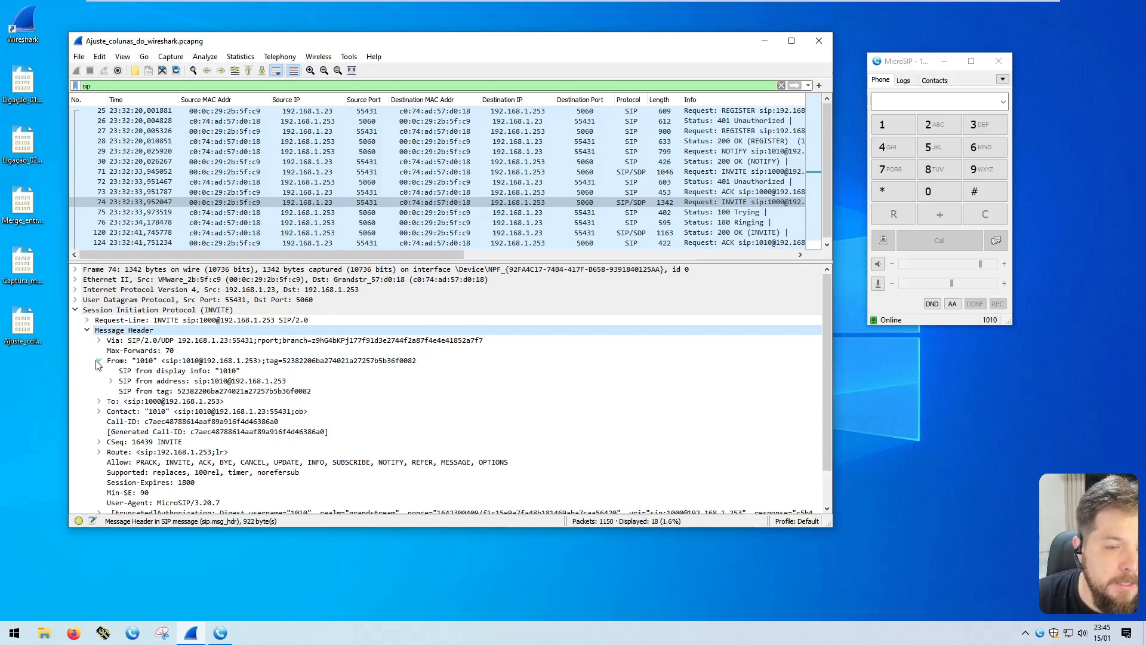
pyautogui.click(111, 381)
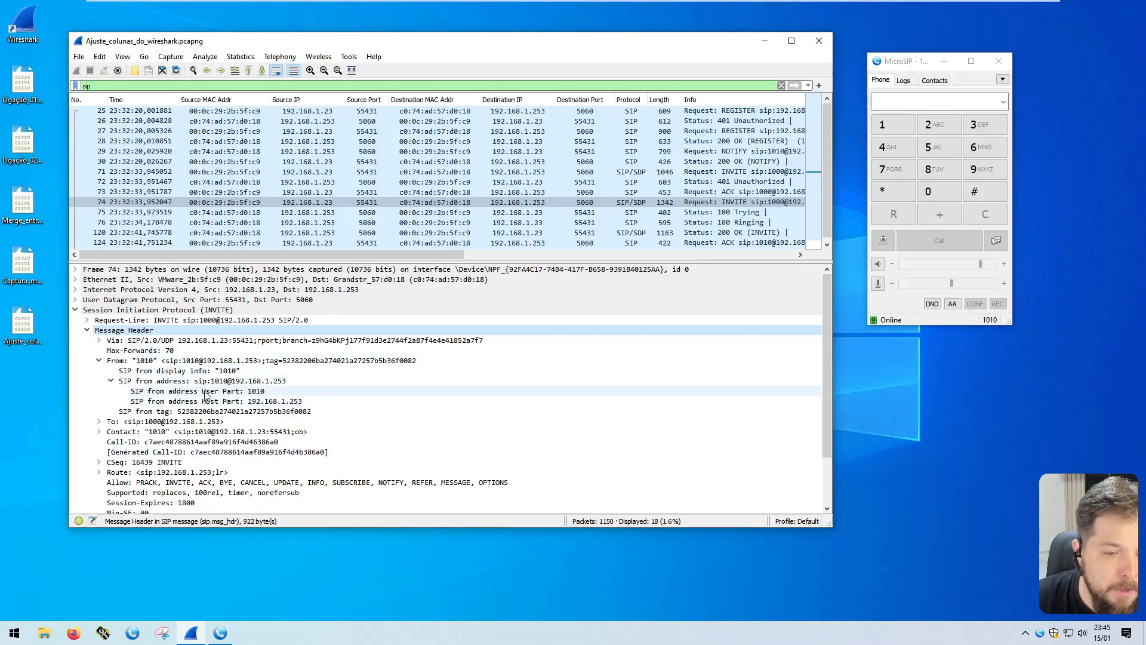
pyautogui.click(190, 391)
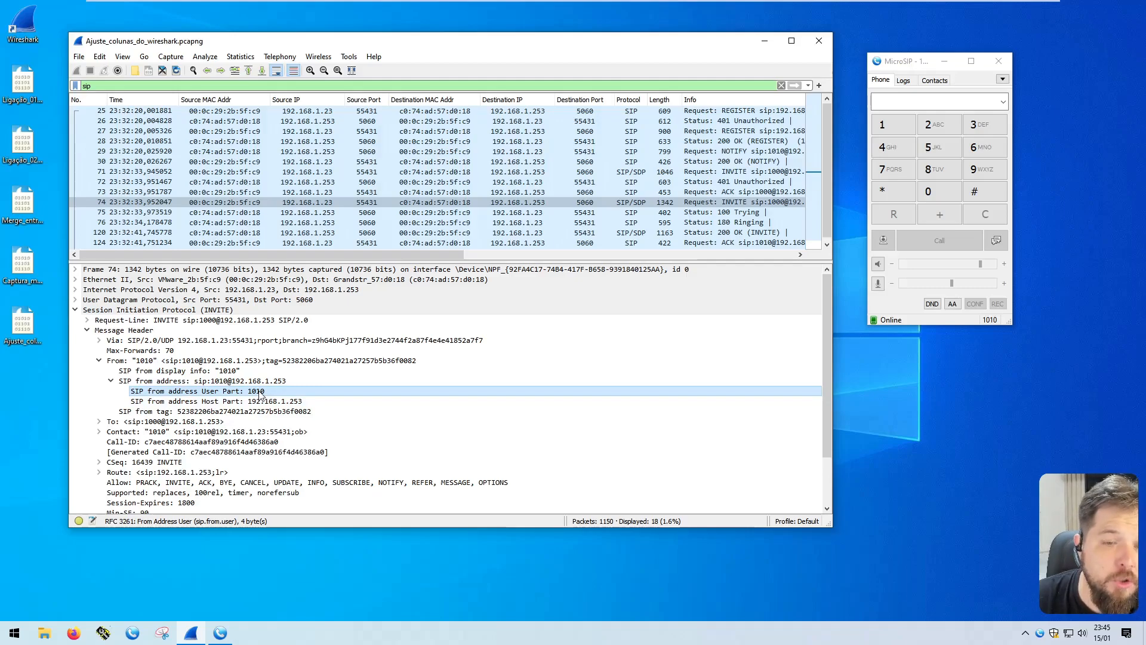
pyautogui.click(99, 421)
pyautogui.click(111, 432)
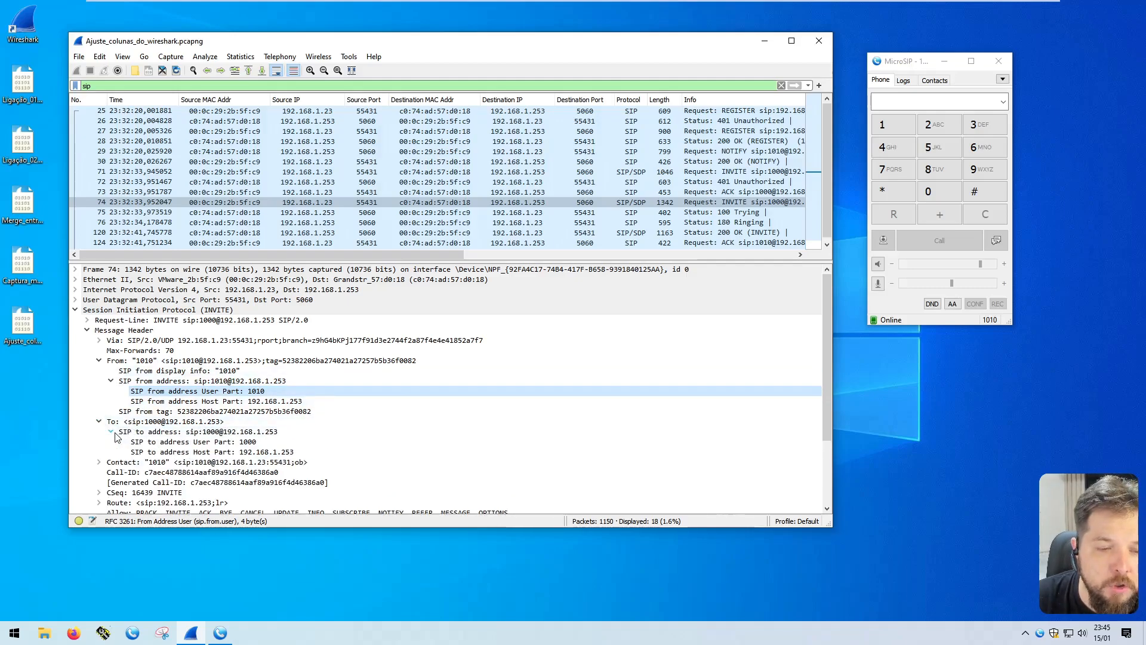
pyautogui.rightClick(253, 397)
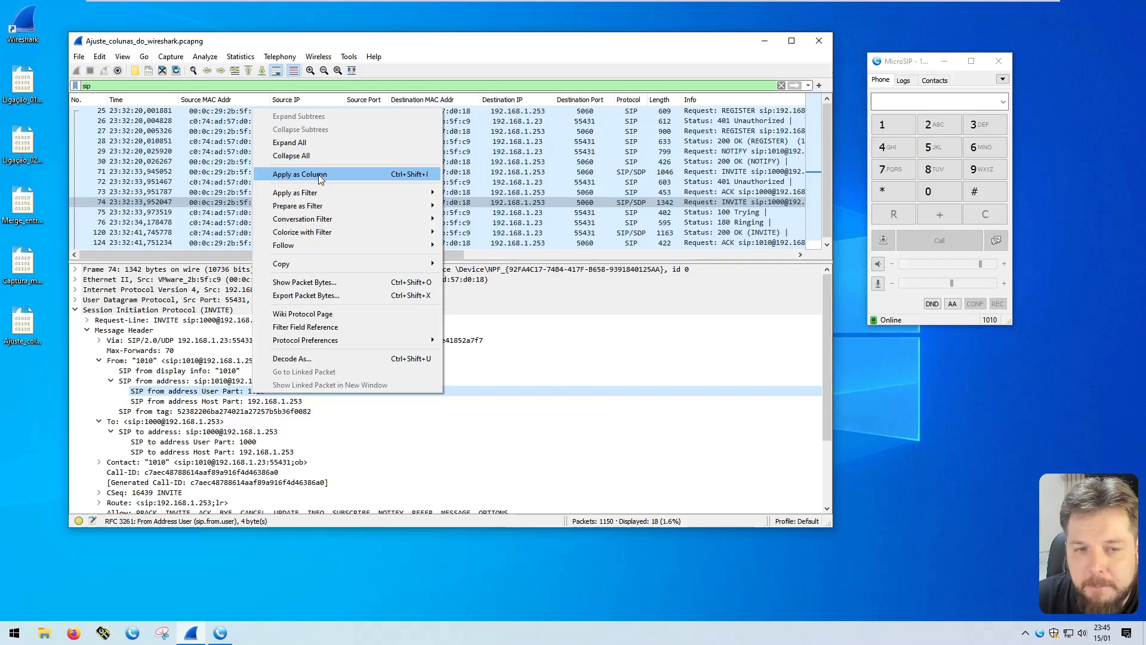
pyautogui.click(228, 389)
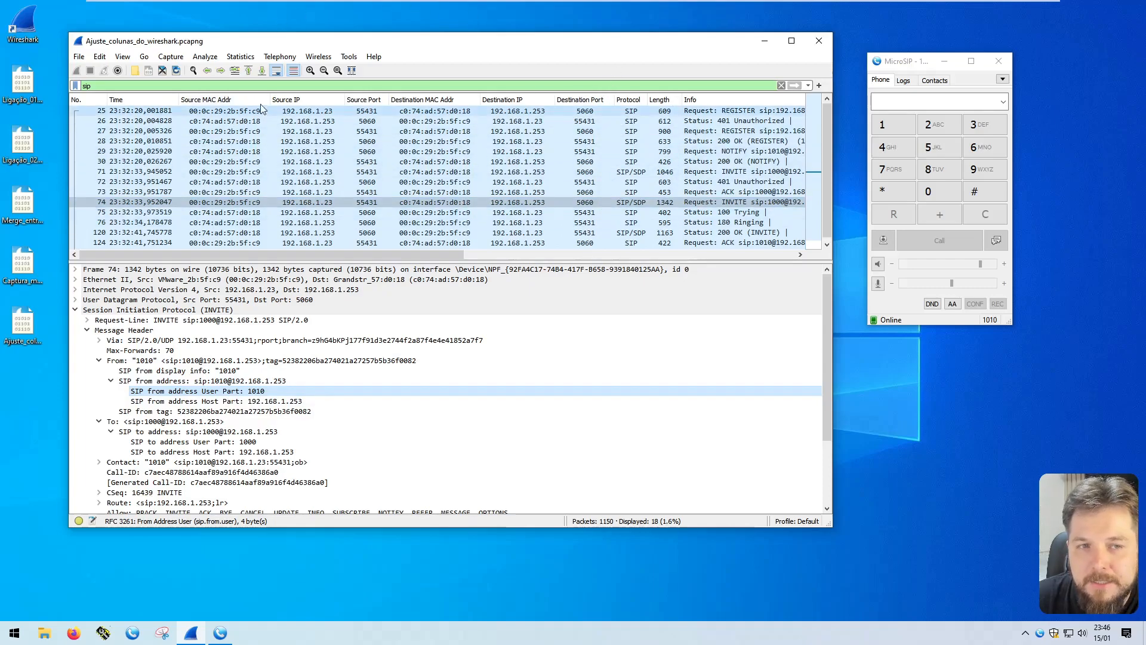
# Hide the Source MAC Addr and Destination MAC Addr columns to make room in the SIP packet list
pyautogui.rightClick(235, 99)
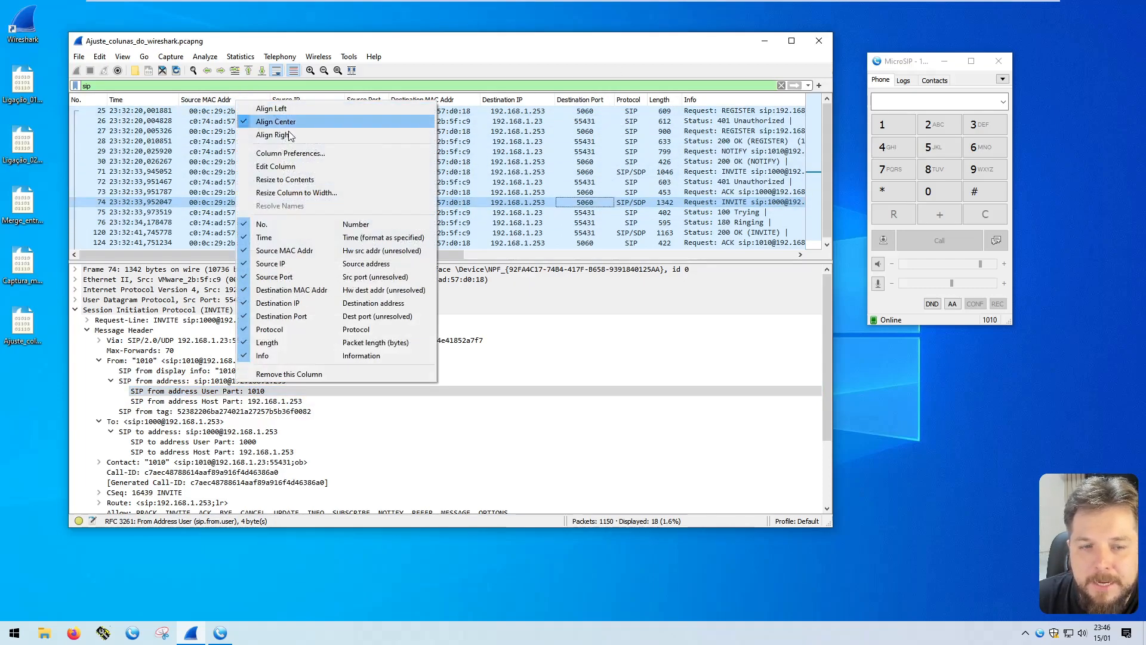
pyautogui.click(280, 250)
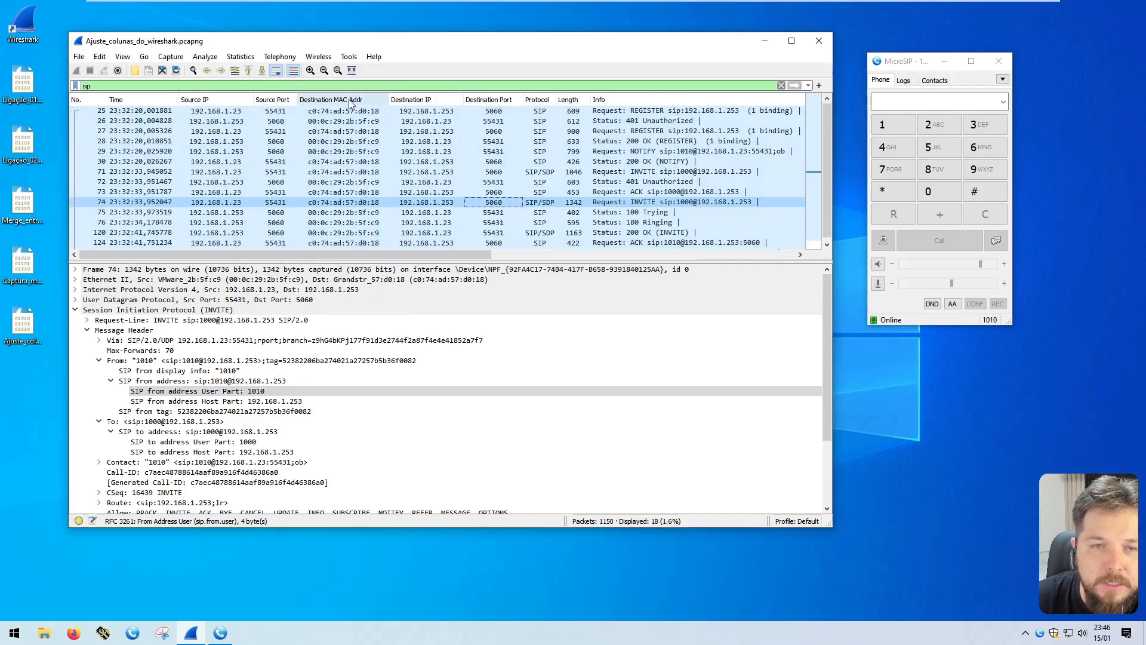
pyautogui.rightClick(350, 101)
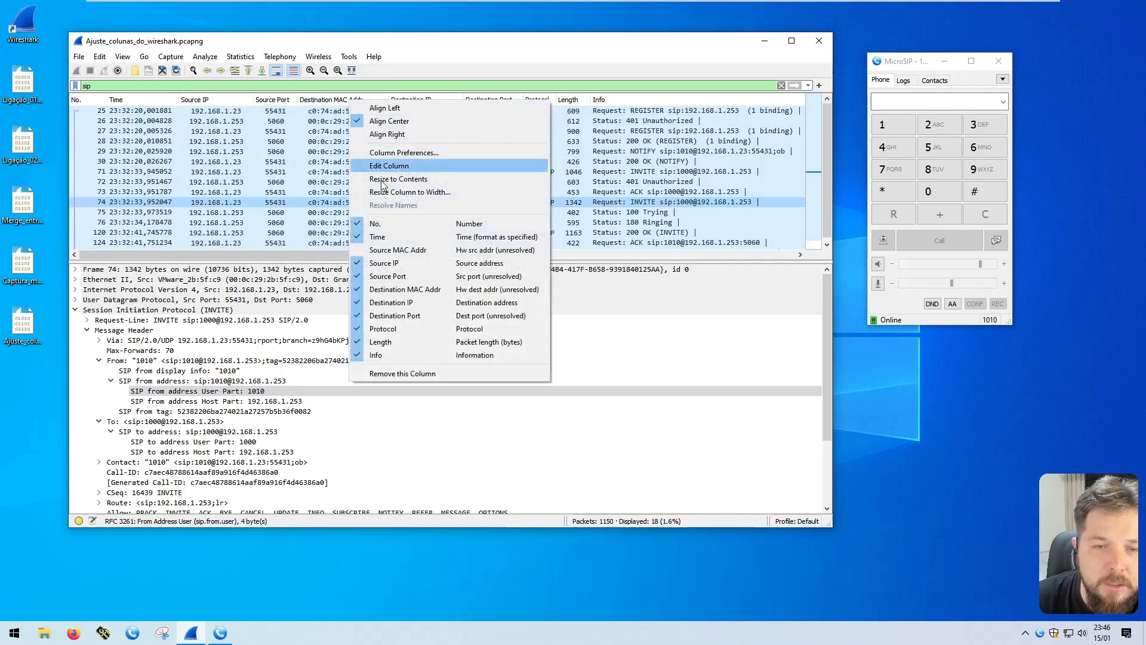
pyautogui.click(375, 290)
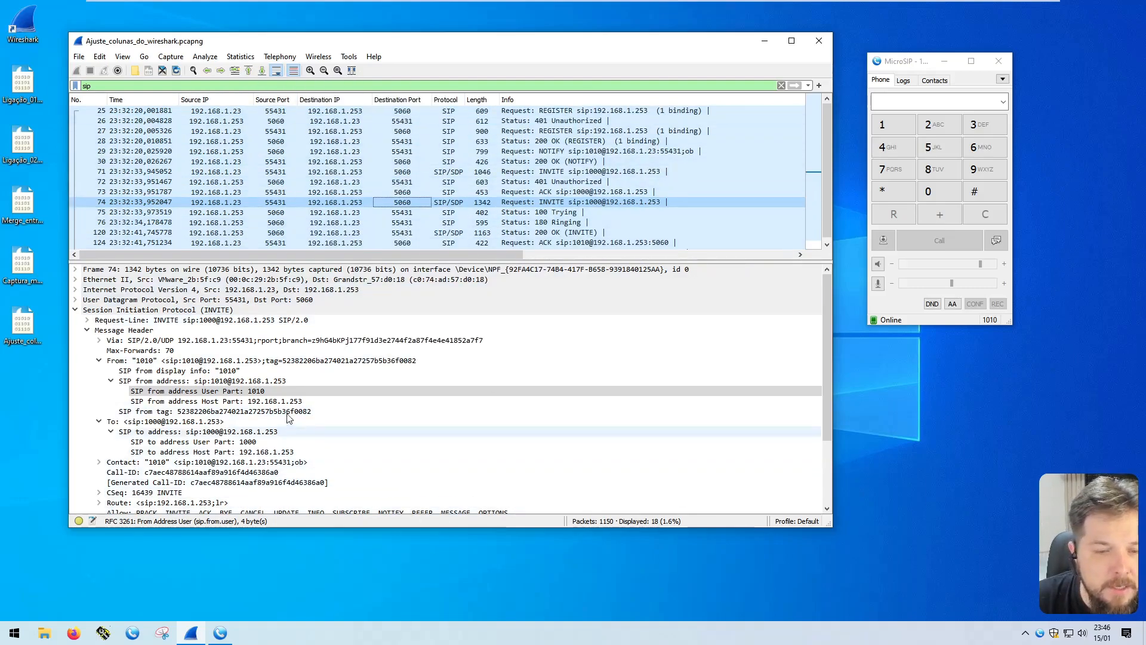
# Add the SIP from address User Part field of the INVITE packet as a packet list column
pyautogui.click(255, 393)
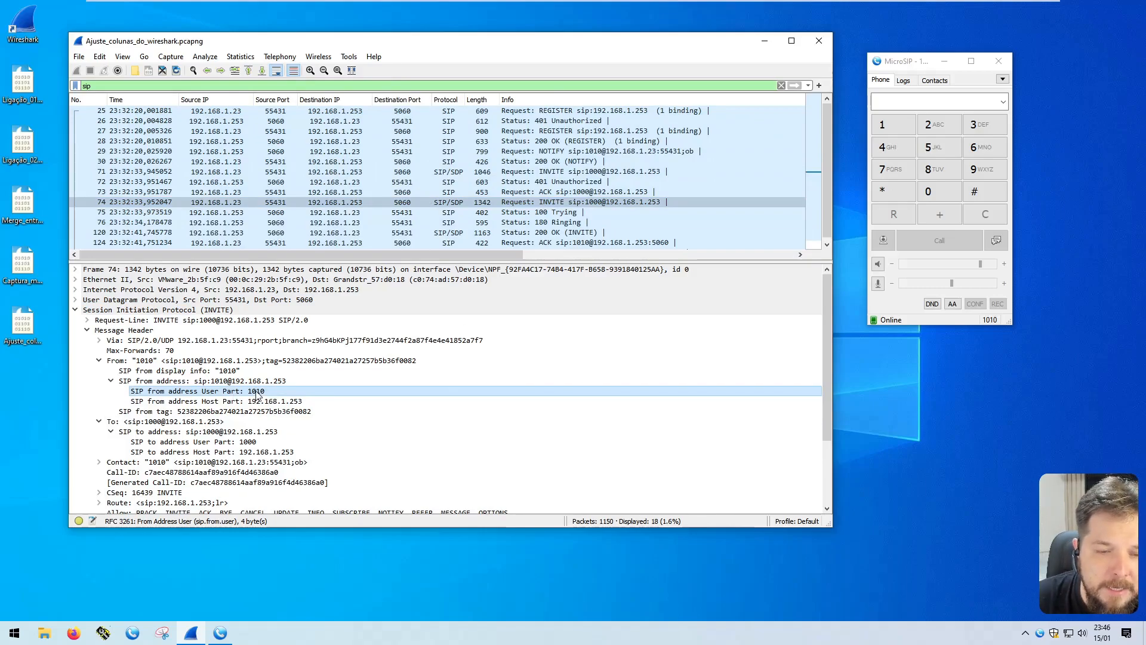
pyautogui.rightClick(255, 393)
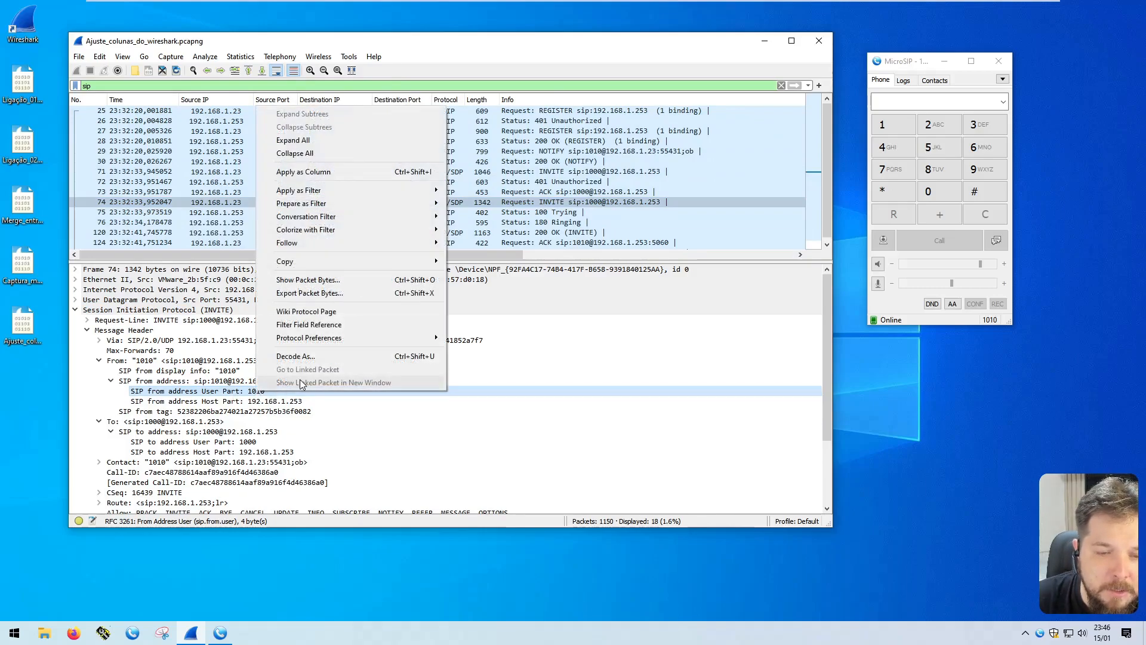
pyautogui.click(343, 172)
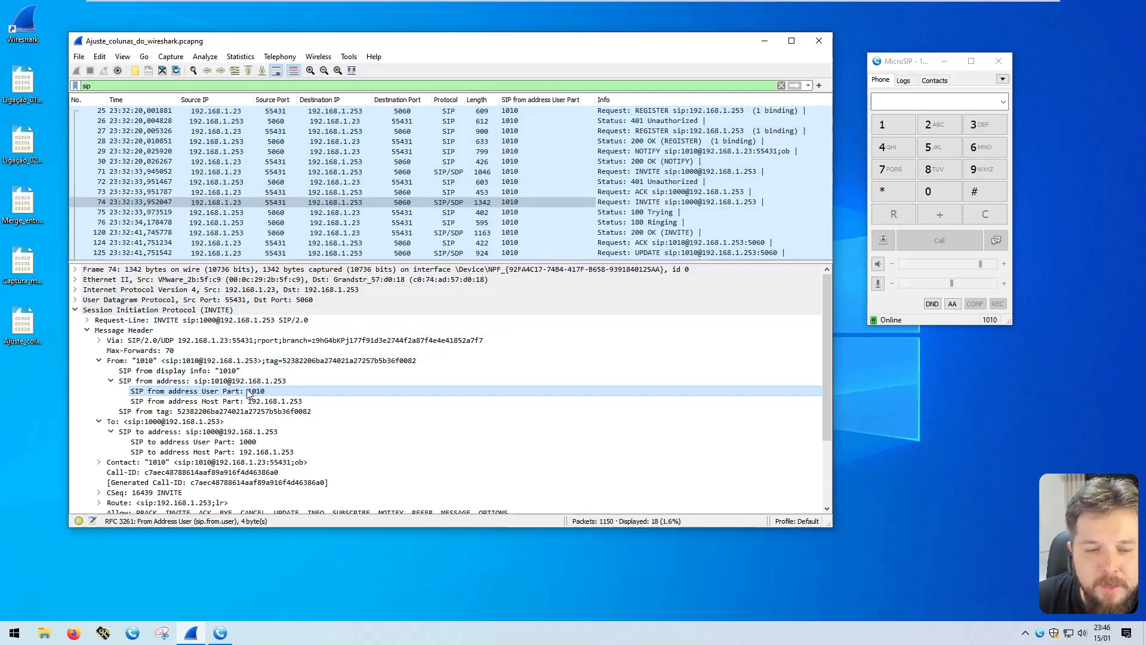
# Add the SIP to address User Part field as a column and check both user values for packet 74
pyautogui.click(248, 442)
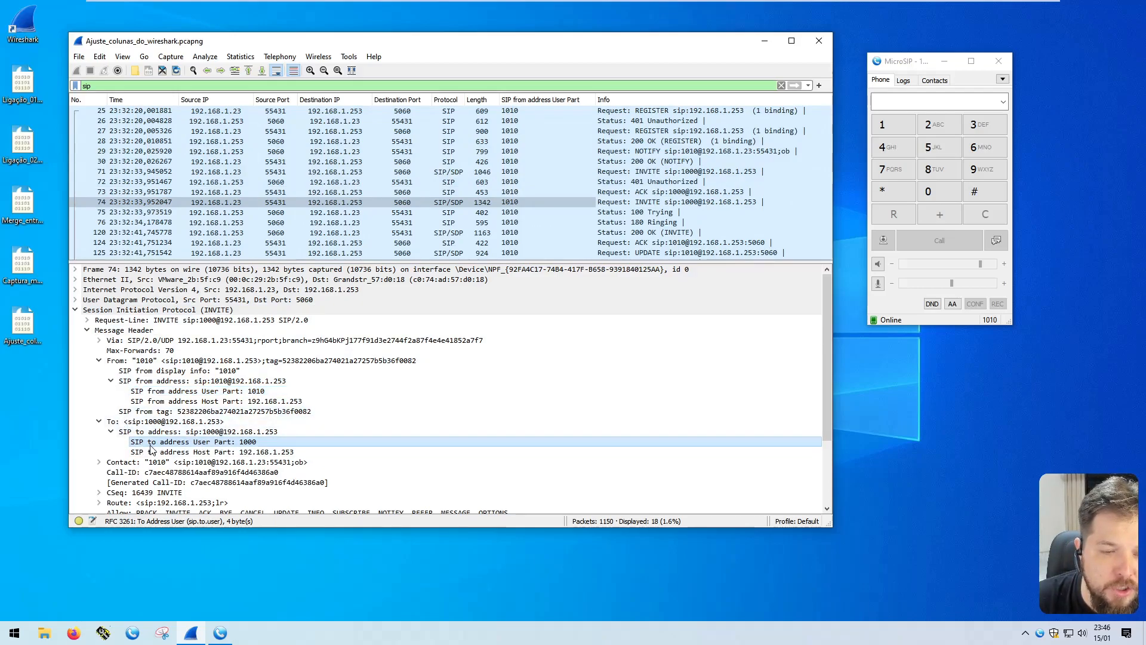
pyautogui.rightClick(251, 443)
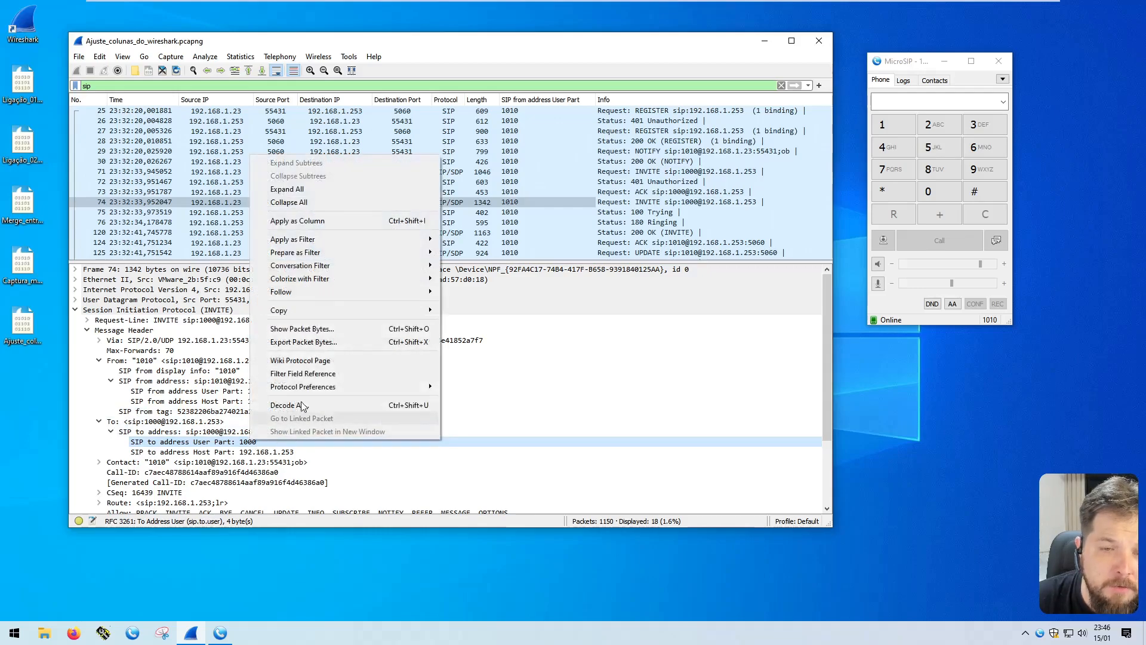
pyautogui.click(300, 221)
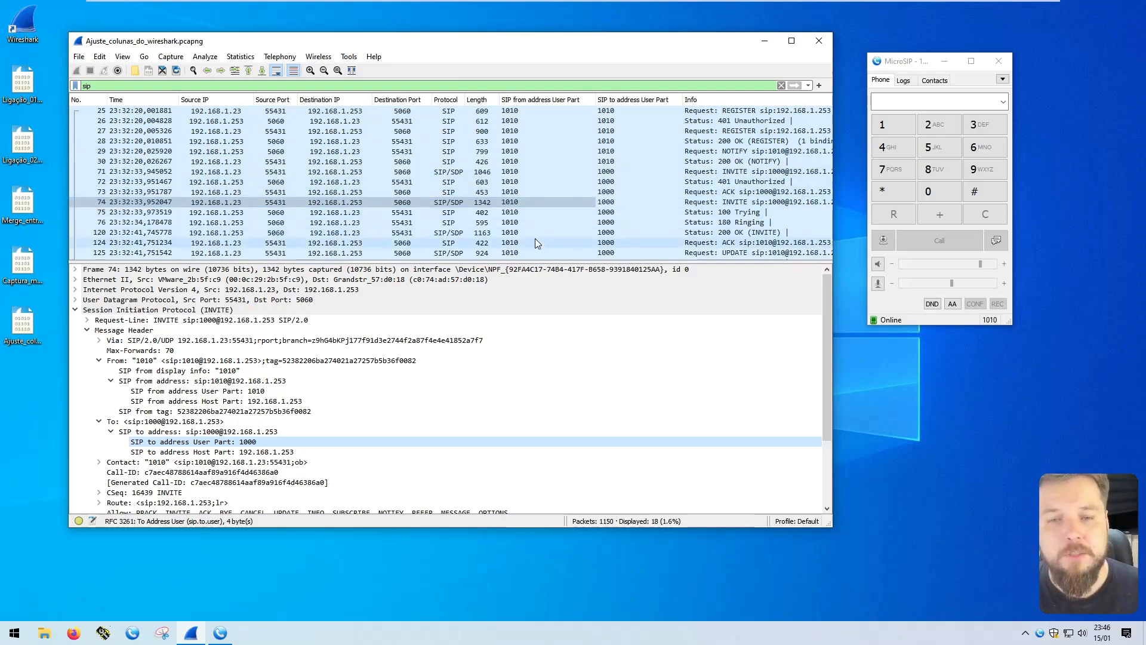
pyautogui.click(559, 202)
pyautogui.click(606, 203)
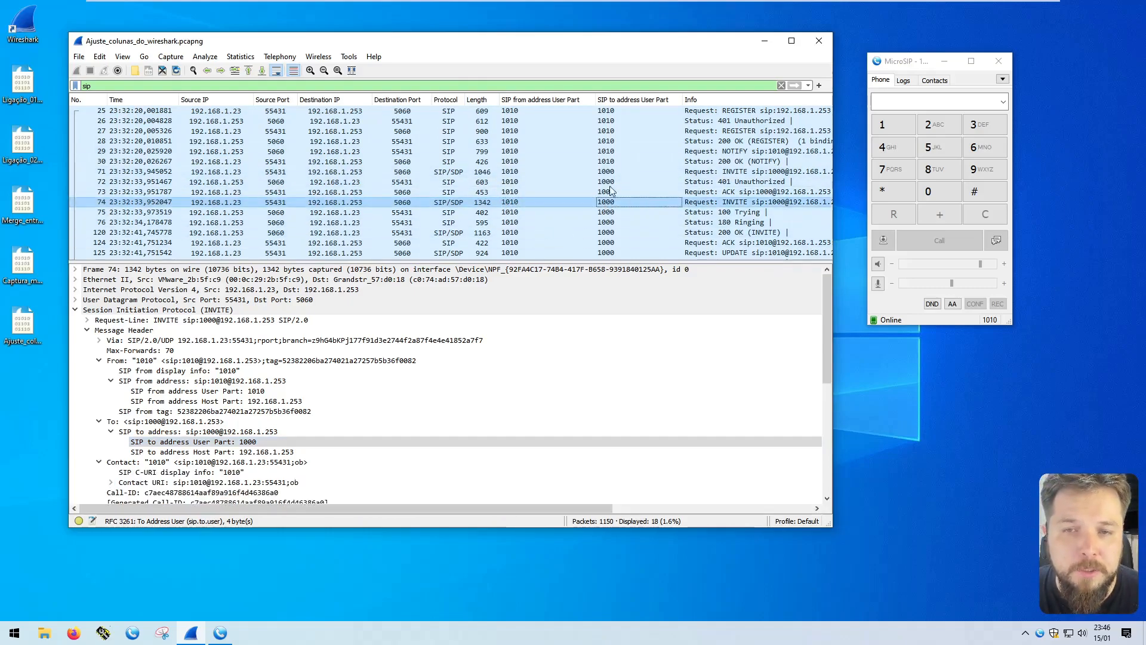
# Rename the SIP from address User Part column to "SIP Num. A"
pyautogui.rightClick(518, 100)
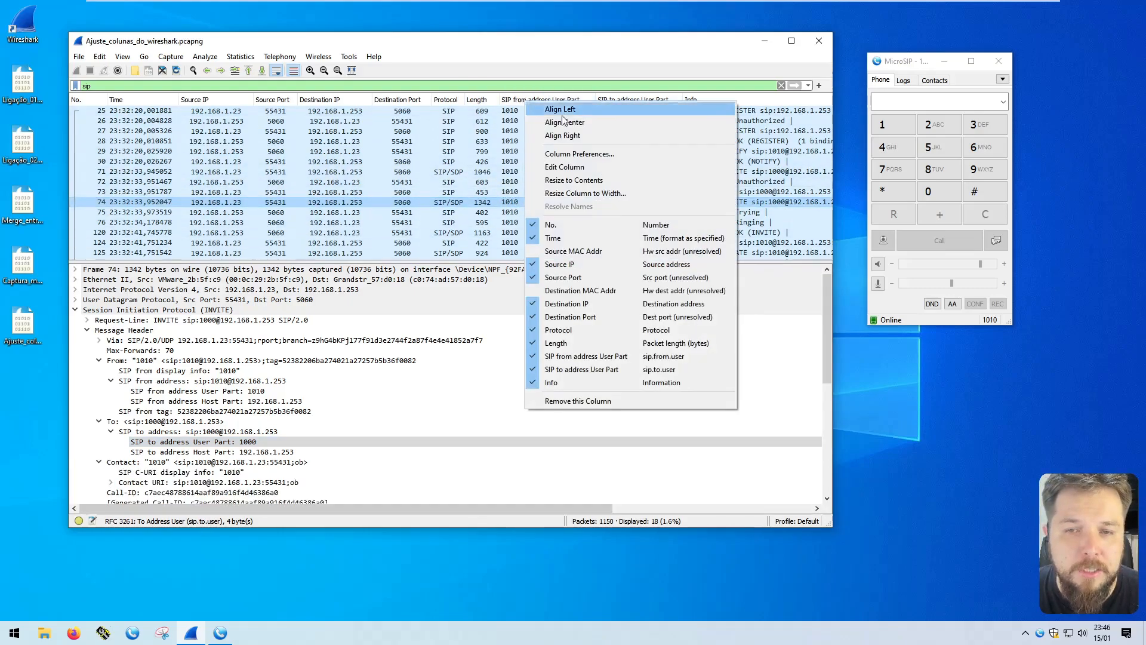
pyautogui.click(555, 166)
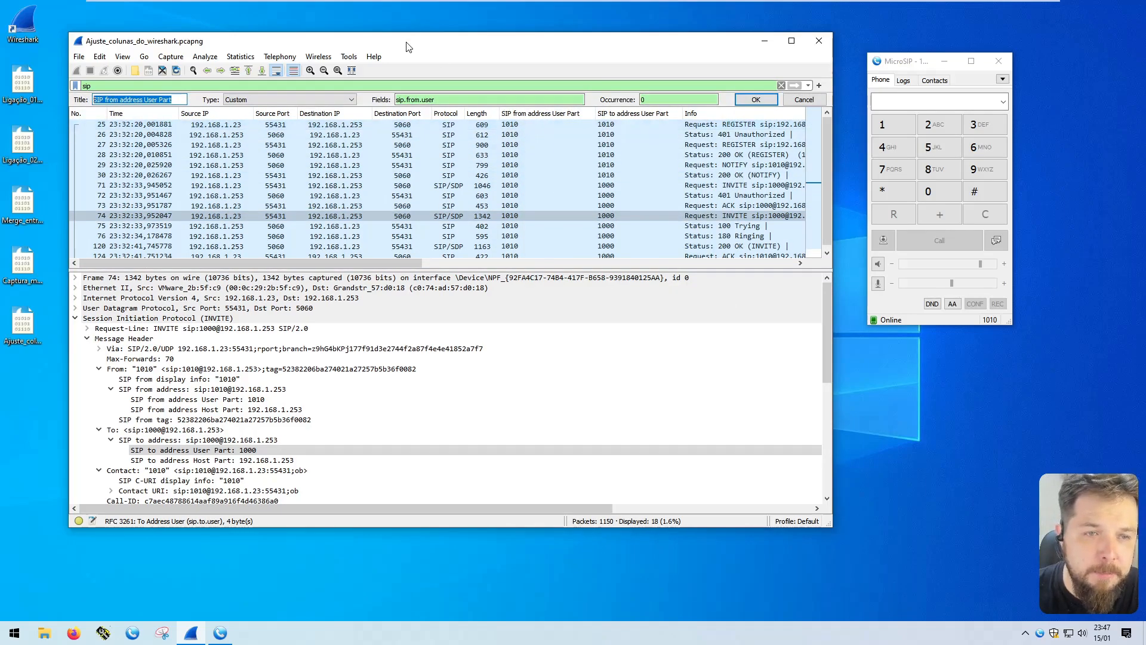
pyautogui.write('SIP Num. A')
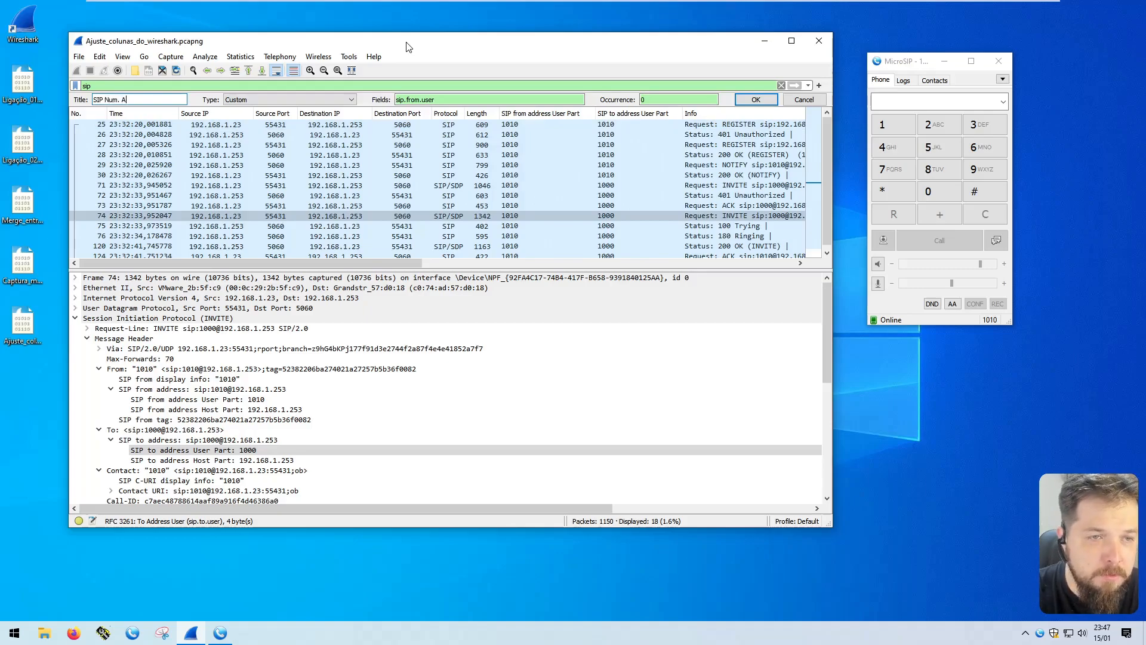
pyautogui.press('Return')
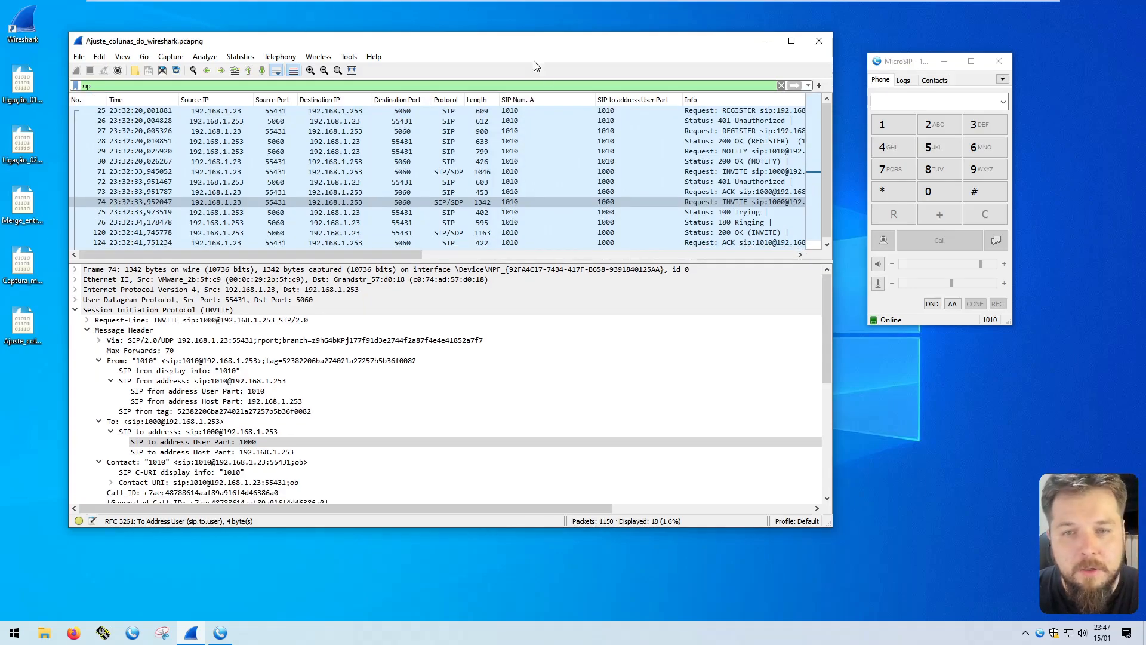
# Centre the contents of the SIP Num. A column and narrow it to roughly the width of its title
pyautogui.rightClick(564, 101)
pyautogui.click(618, 122)
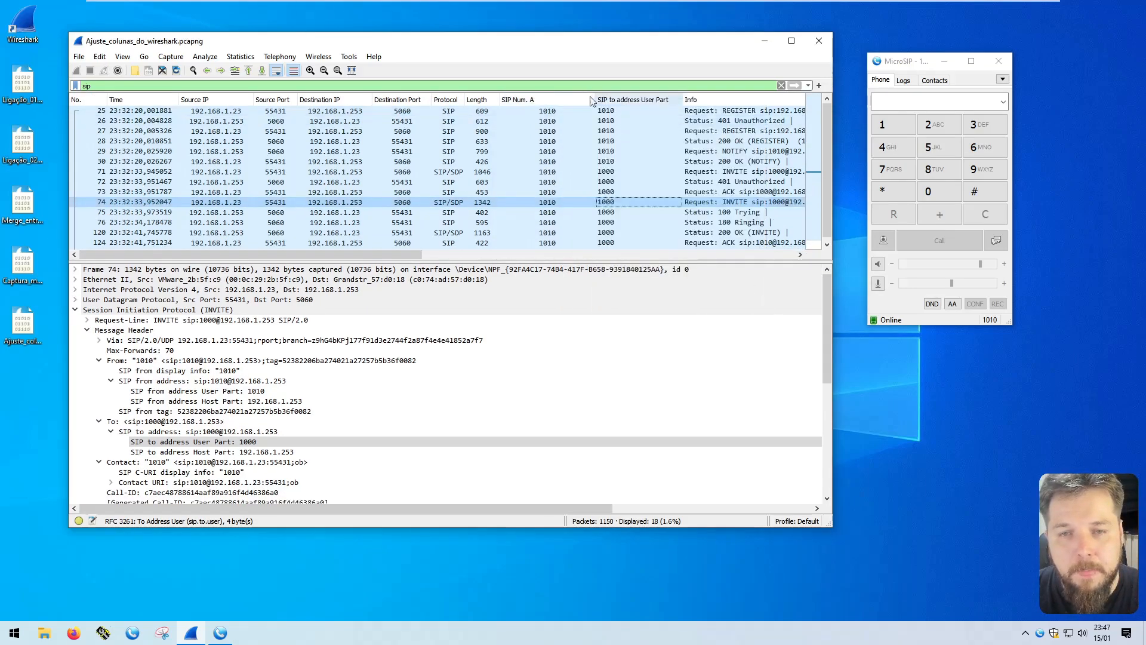
pyautogui.moveTo(596, 100); pyautogui.dragTo(544, 99)
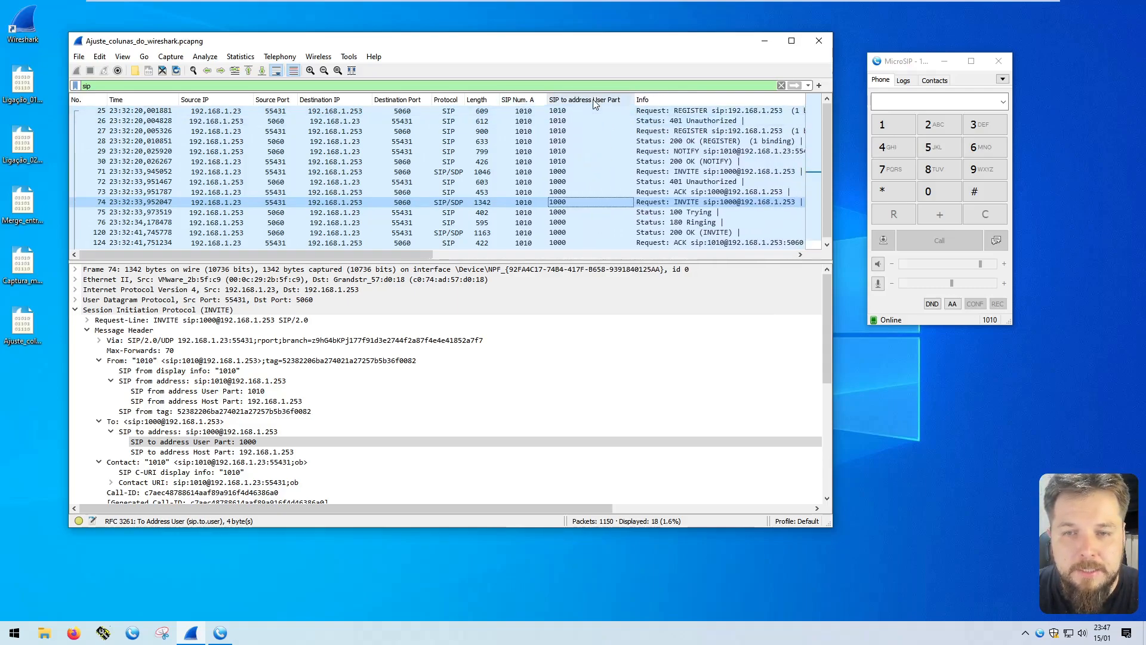
# Rename the SIP to address User Part column to "SIP Num. B"
pyautogui.rightClick(595, 104)
pyautogui.click(636, 166)
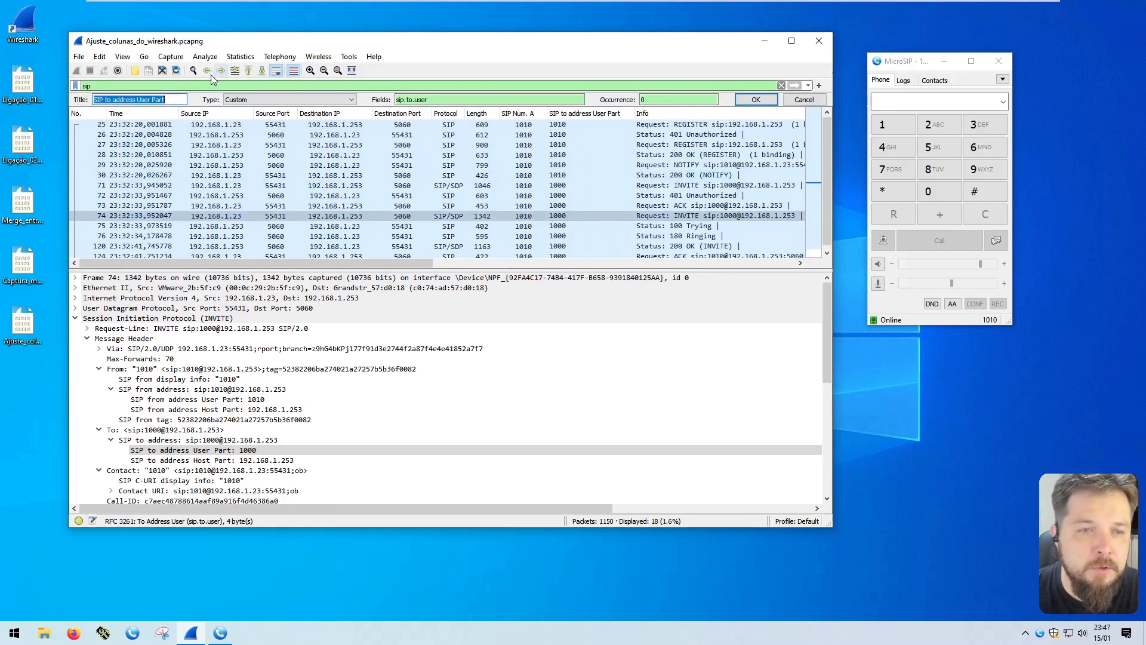
pyautogui.write('SIP Num. B')
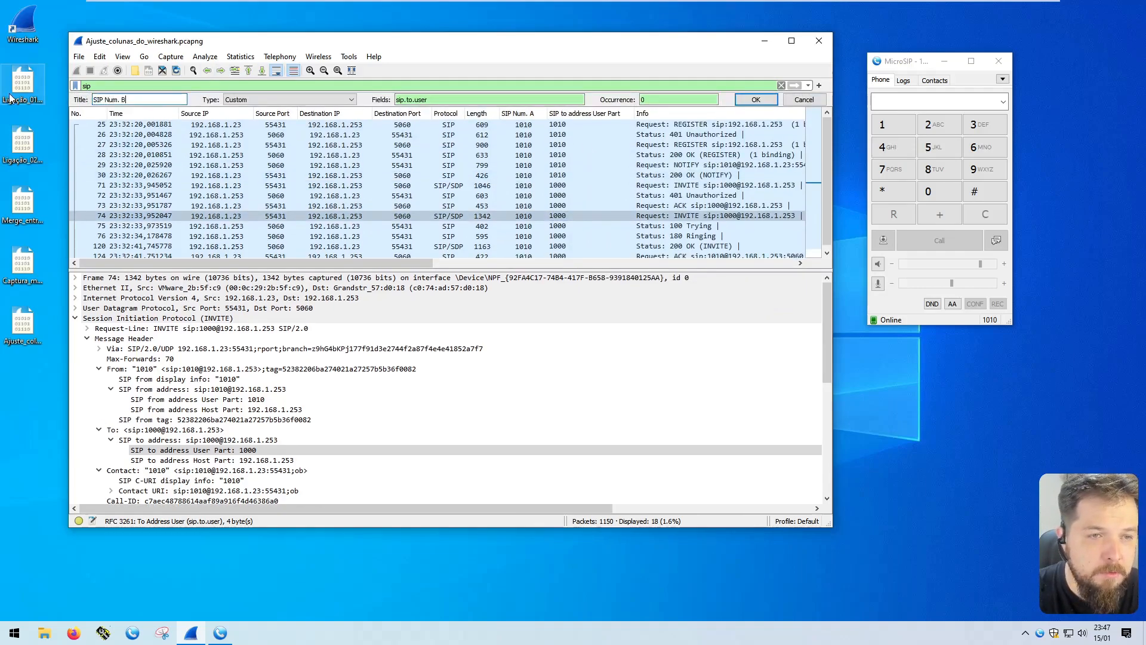
pyautogui.press('Return')
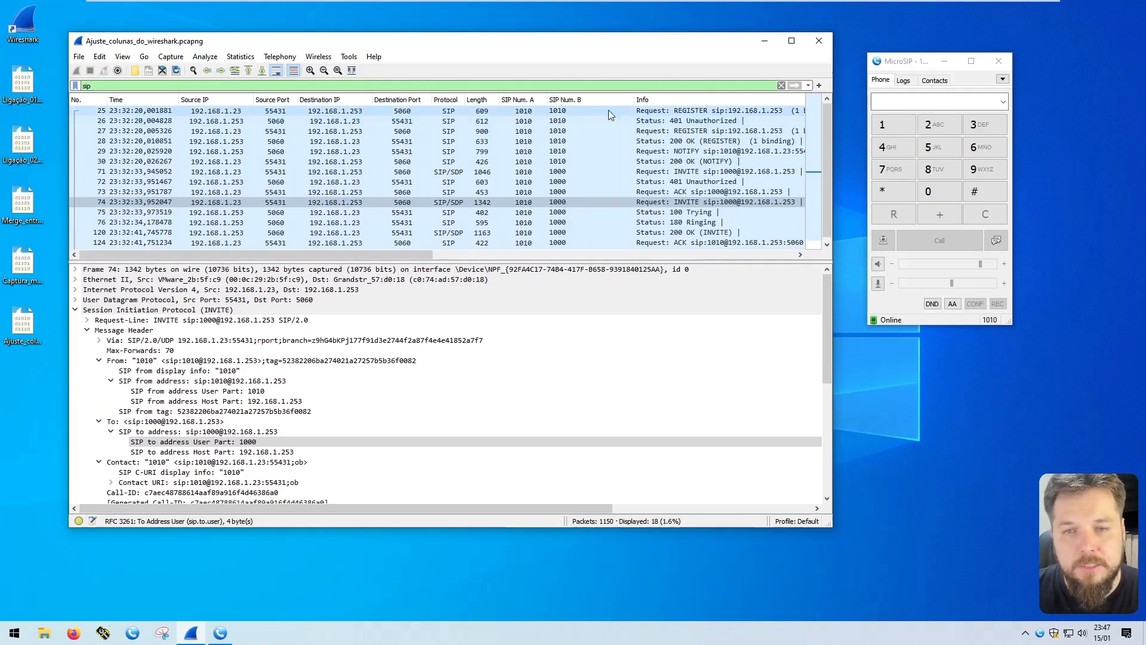
# Centre the contents of the SIP Num. B column and resize all packet list columns to fit their contents
pyautogui.rightClick(571, 99)
pyautogui.click(588, 119)
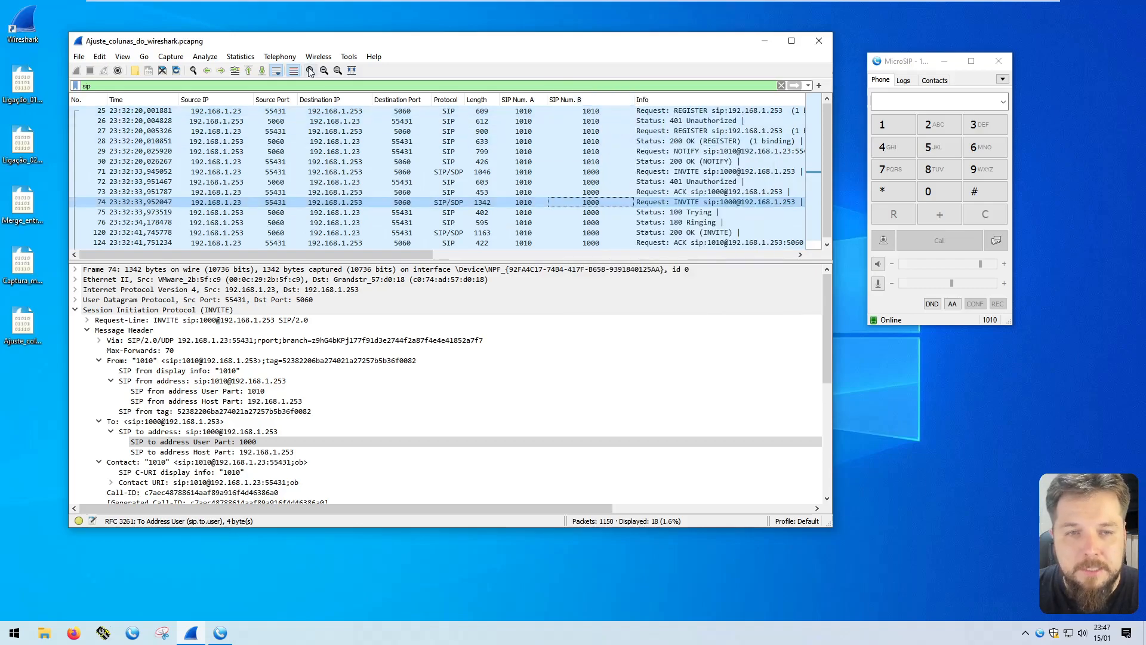
pyautogui.click(351, 70)
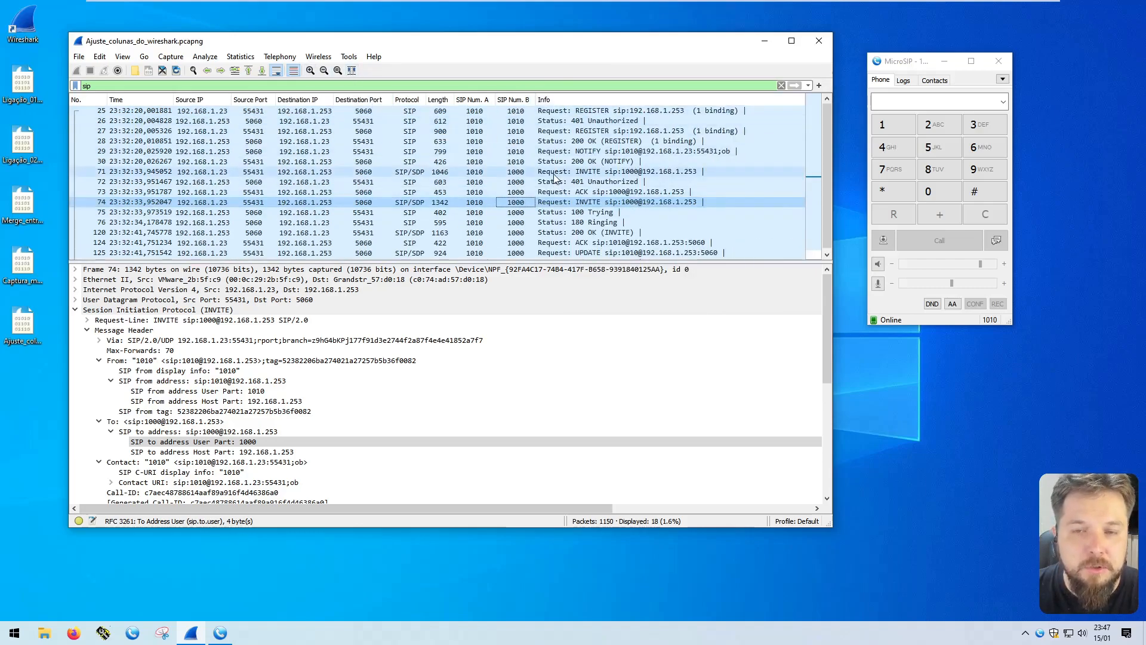
# Inspect the first INVITE packet's caller and callee numbers in the SIP Num. A and SIP Num. B columns
pyautogui.scroll(-1, 335, 186)
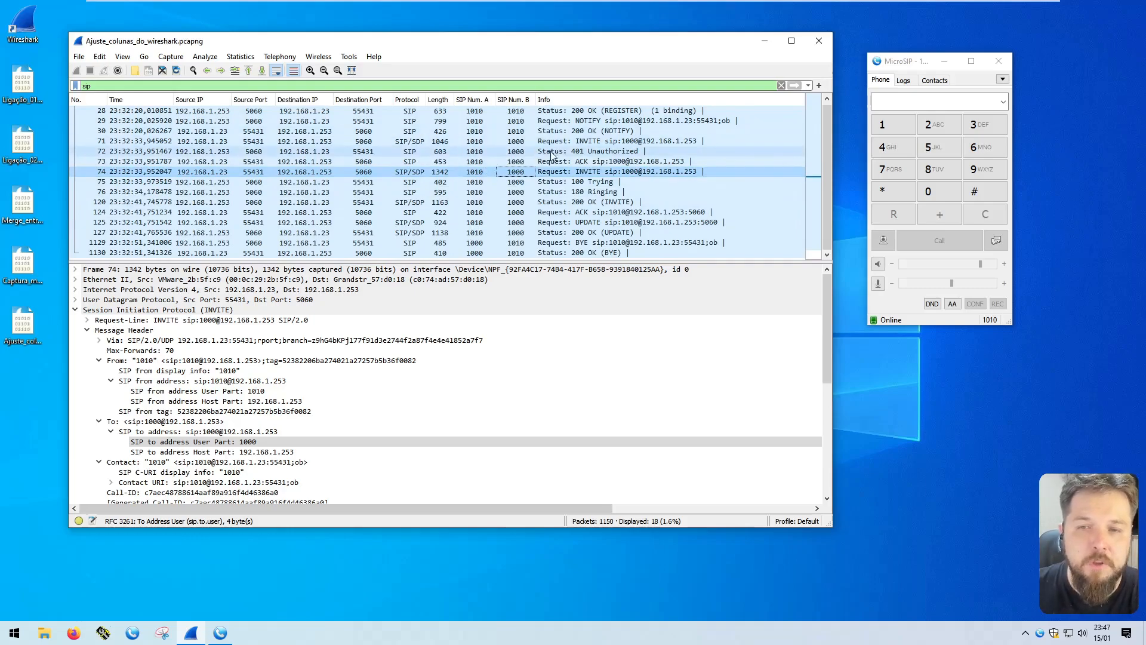
pyautogui.click(584, 142)
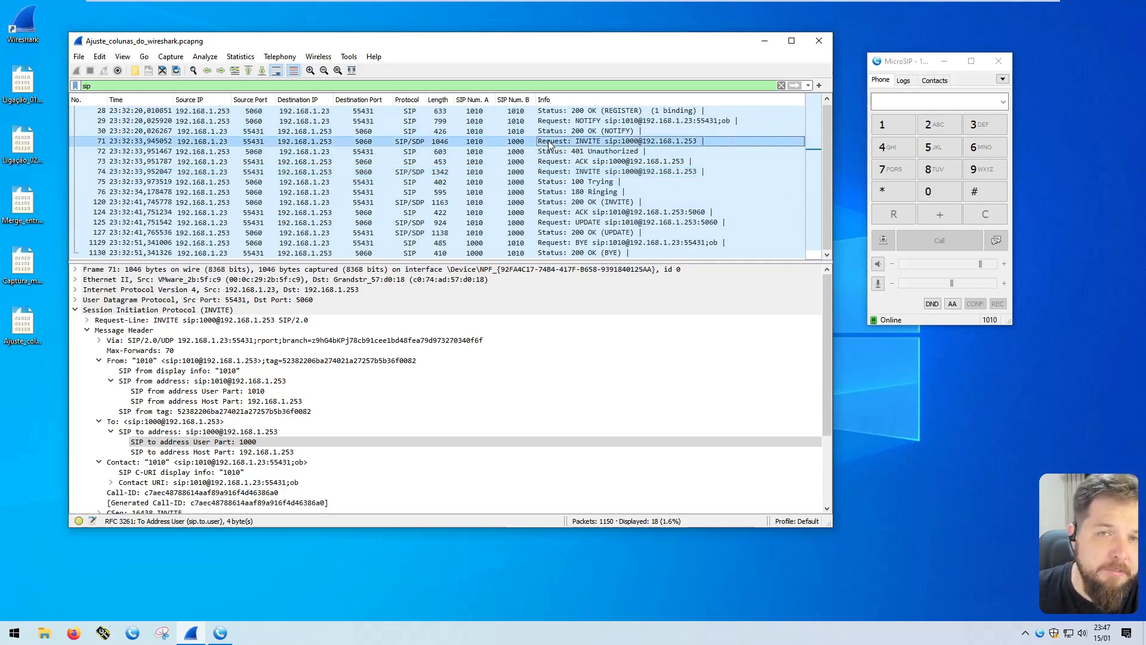
pyautogui.click(488, 140)
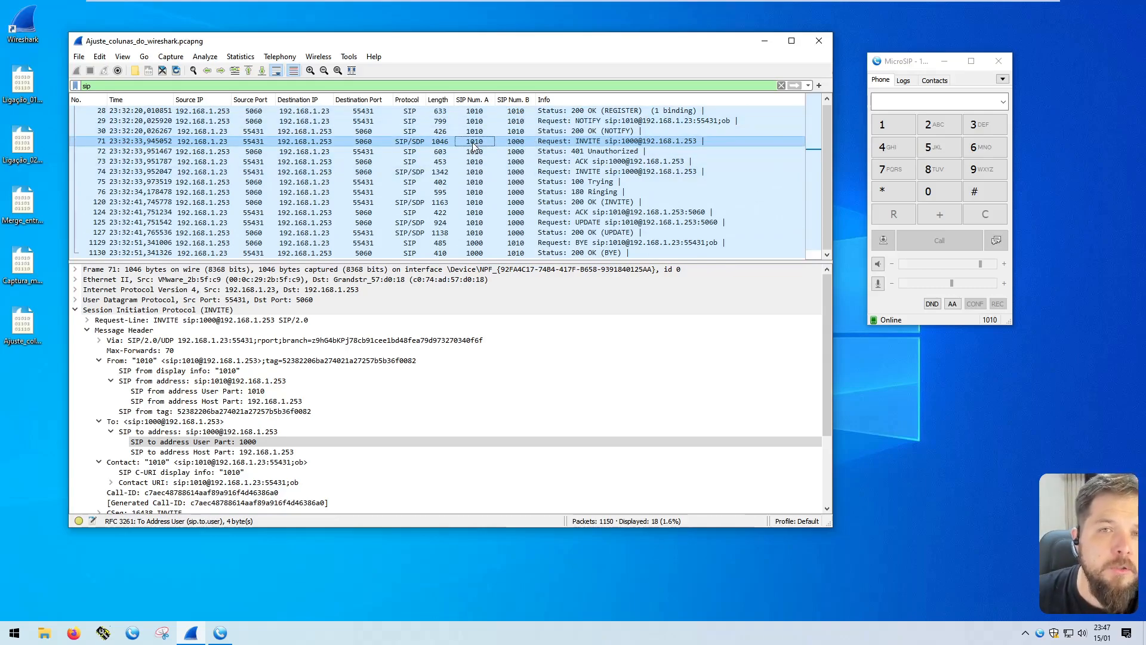
pyautogui.click(511, 145)
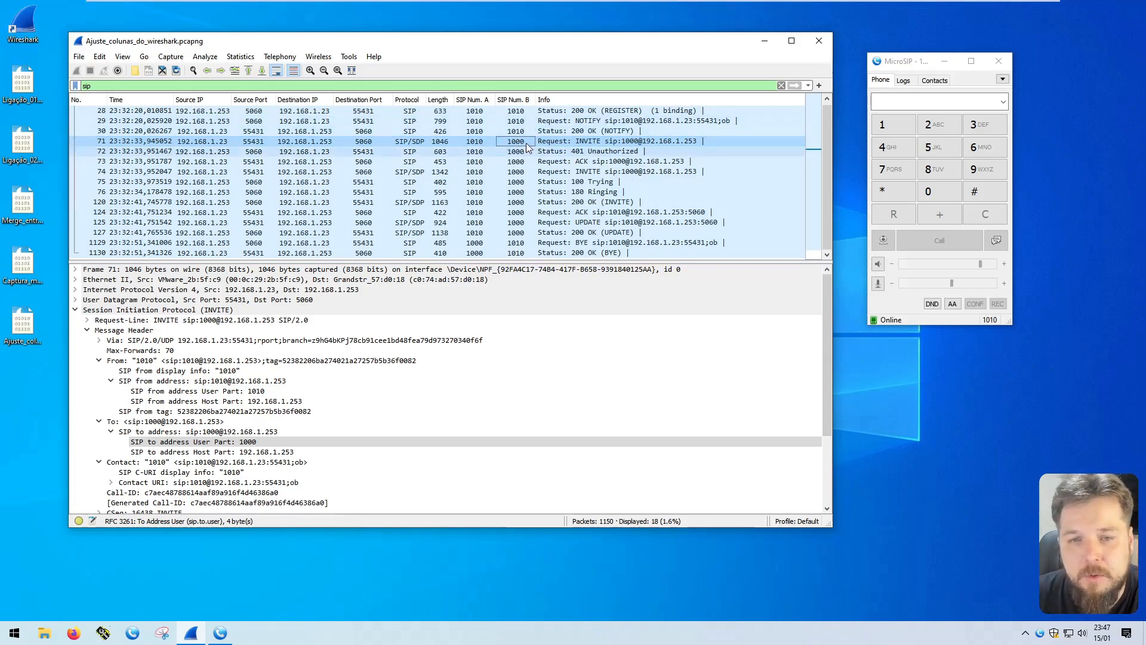
pyautogui.click(475, 142)
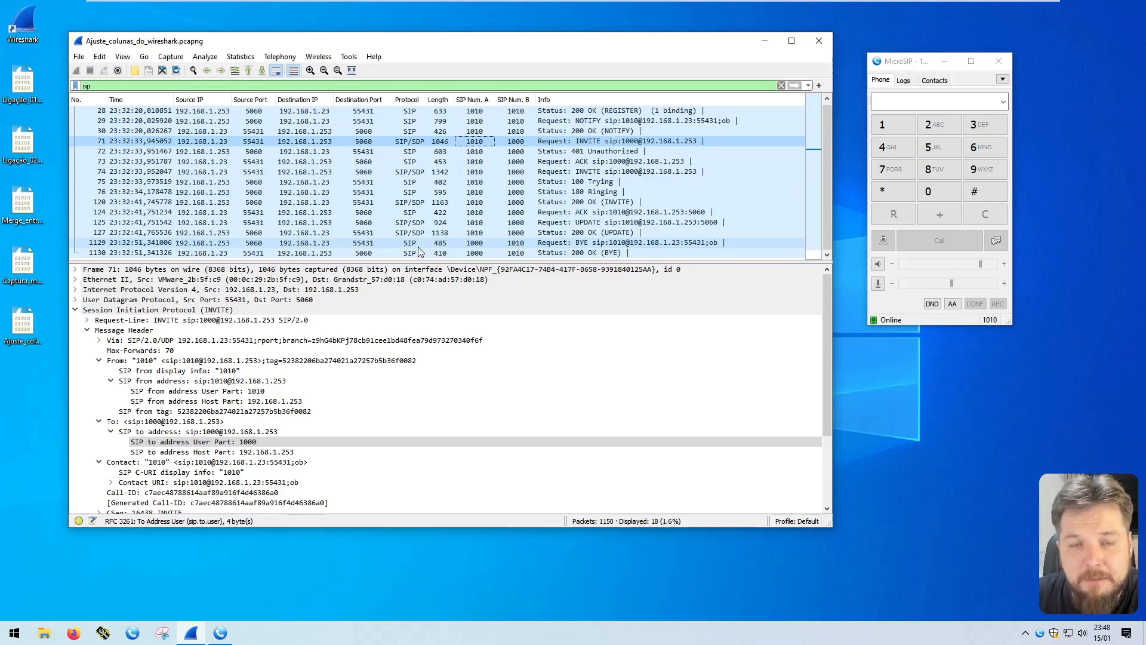
pyautogui.click(27, 325)
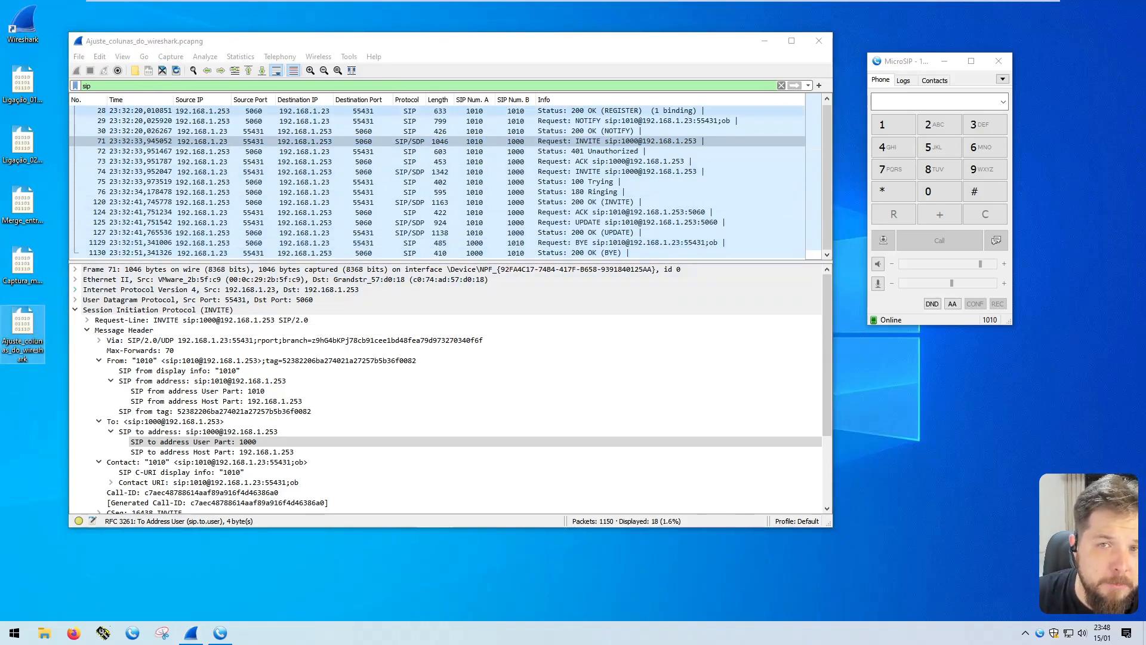
pyautogui.click(475, 141)
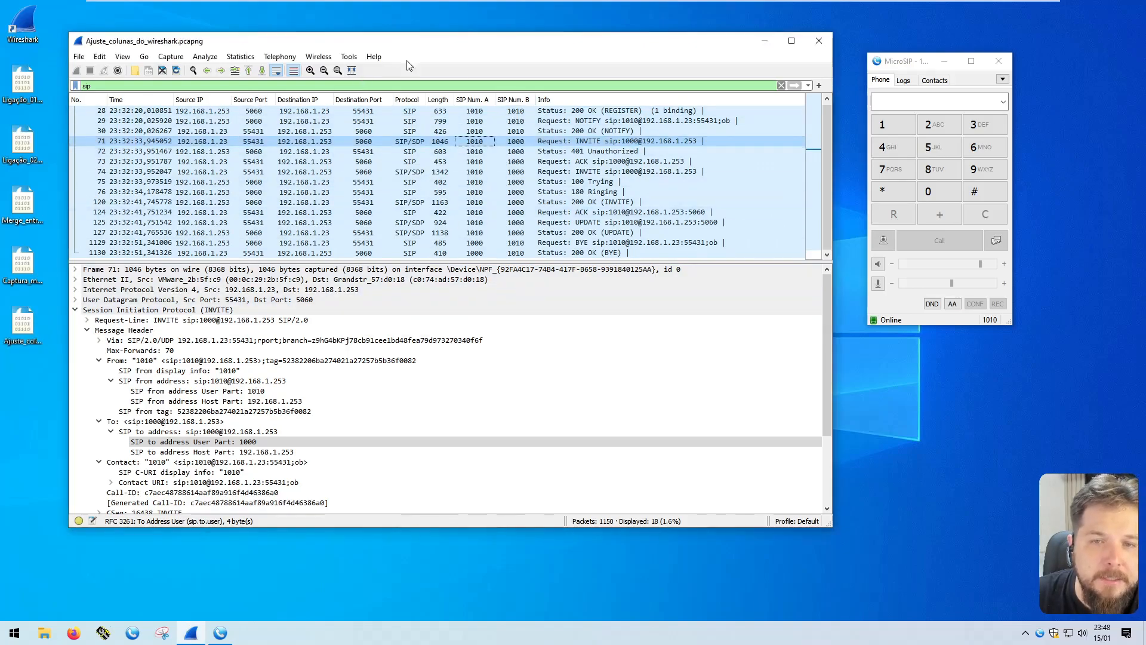